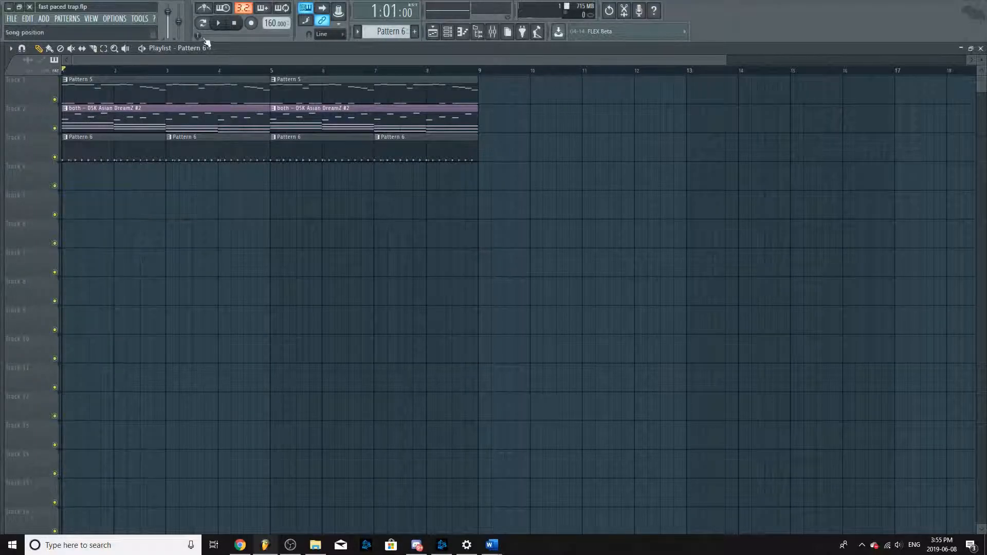
Step: Play the arrangement from the start through its eight bars and stop playback
click(218, 23)
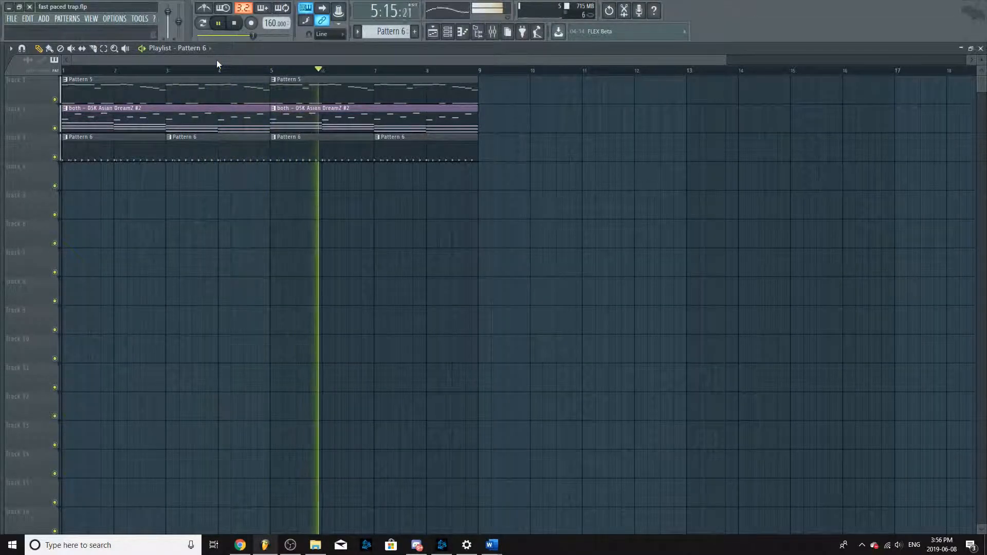
mouse_move(217, 60)
mouse_down()
mouse_move(255, 56)
mouse_move(212, 55)
mouse_up()
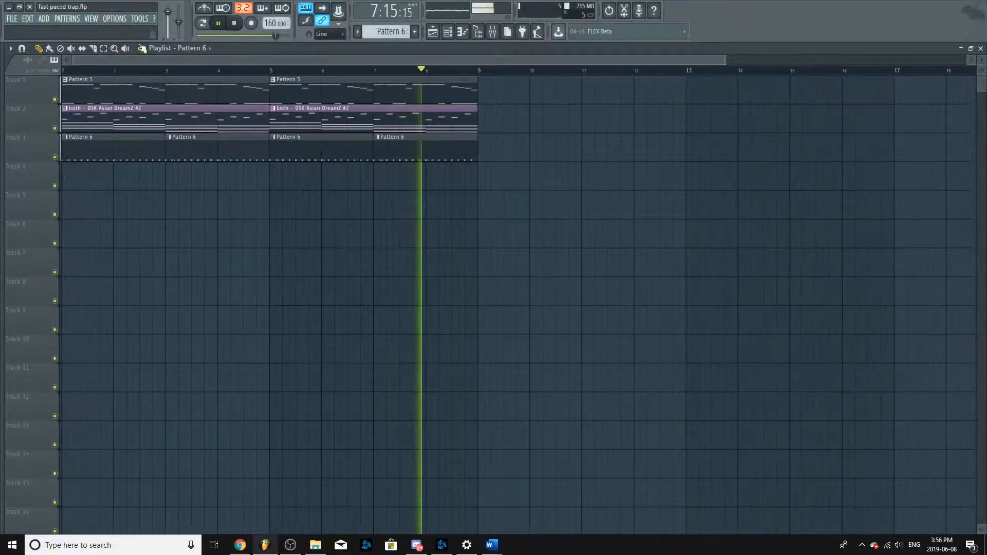
click(220, 25)
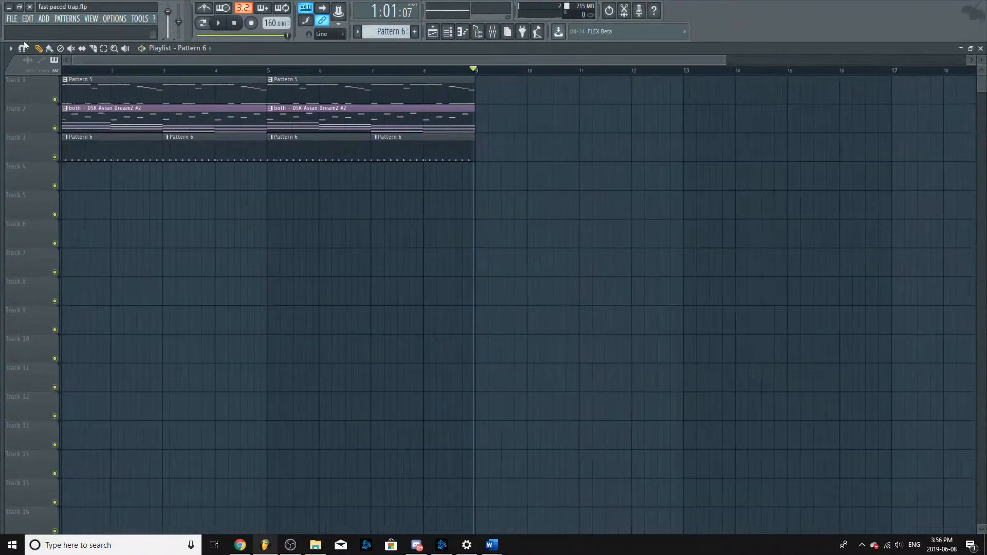
Step: Make Pattern 5 the active pattern and return the song position to the start of the playlist
double_click(34, 93)
click(433, 35)
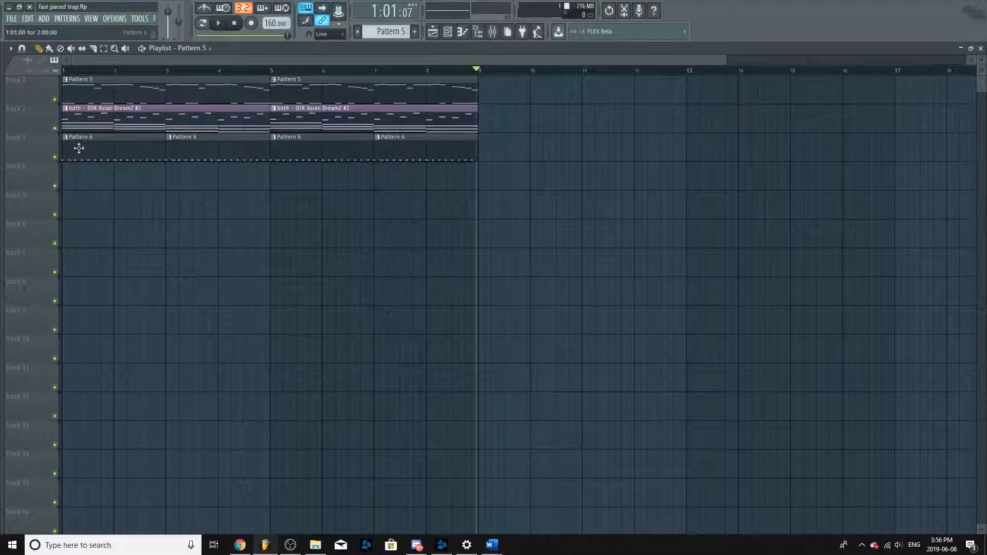
drag(442, 71, 12, 55)
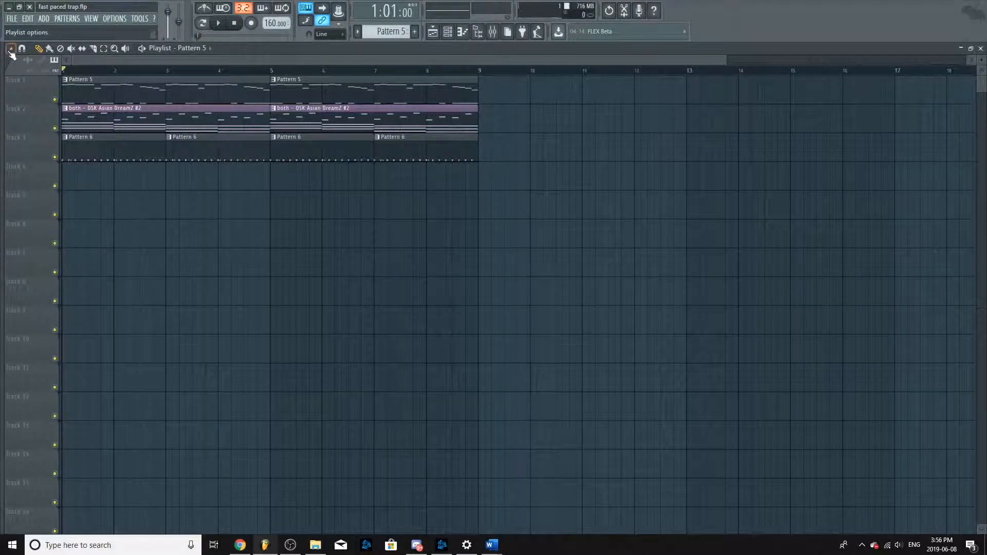
drag(77, 73, 117, 53)
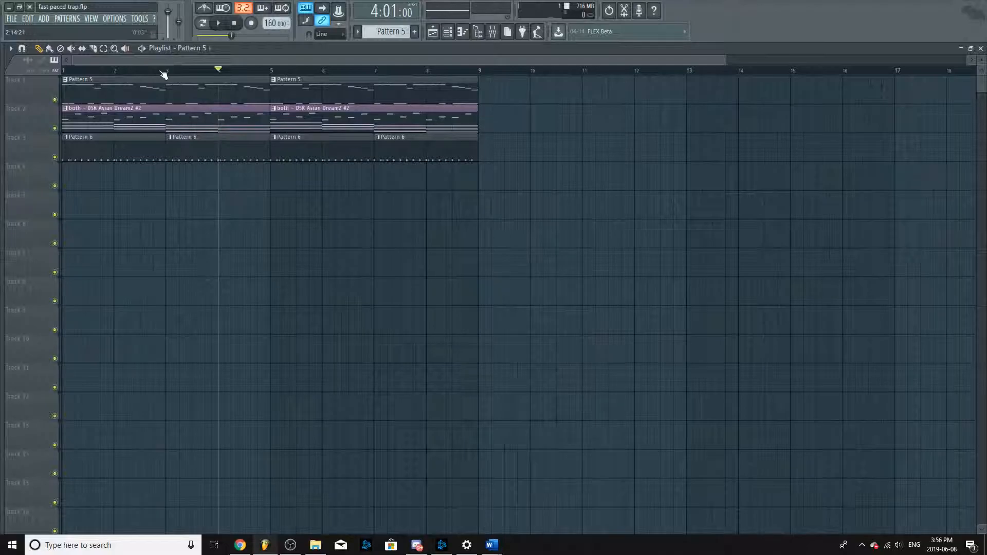
scroll(180, 62, right, 3)
scroll(183, 61, left, 3)
drag(733, 60, 868, 54)
drag(191, 70, 33, 81)
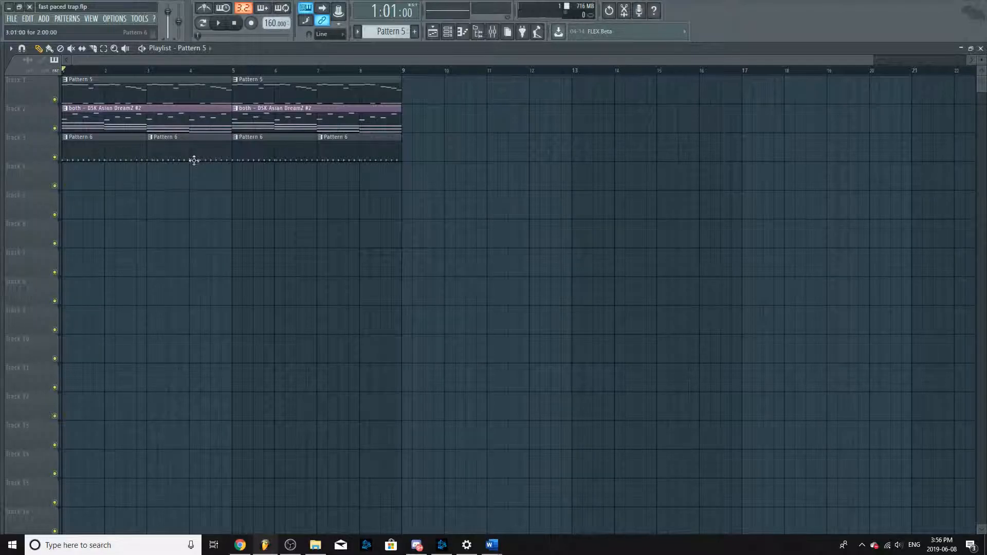
drag(68, 73, 16, 68)
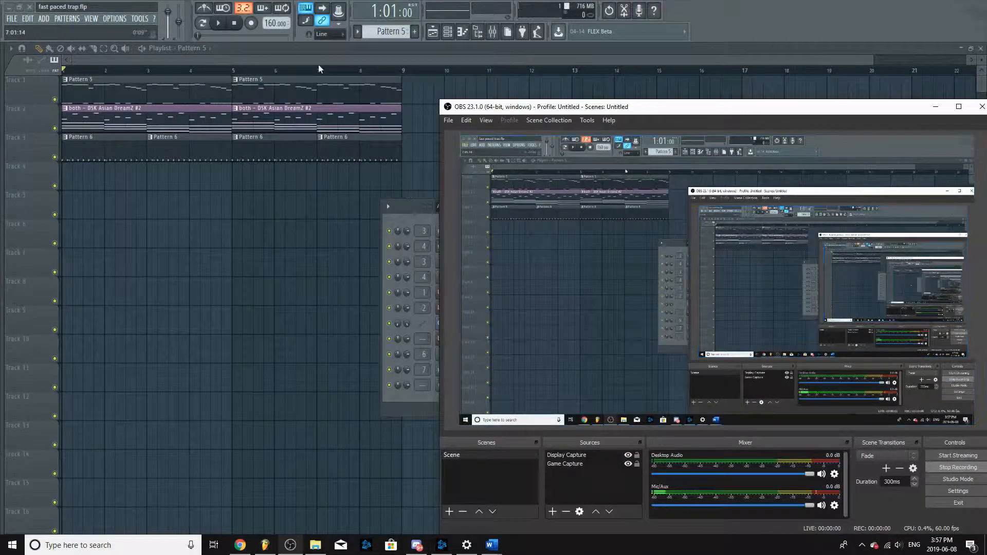
click(324, 56)
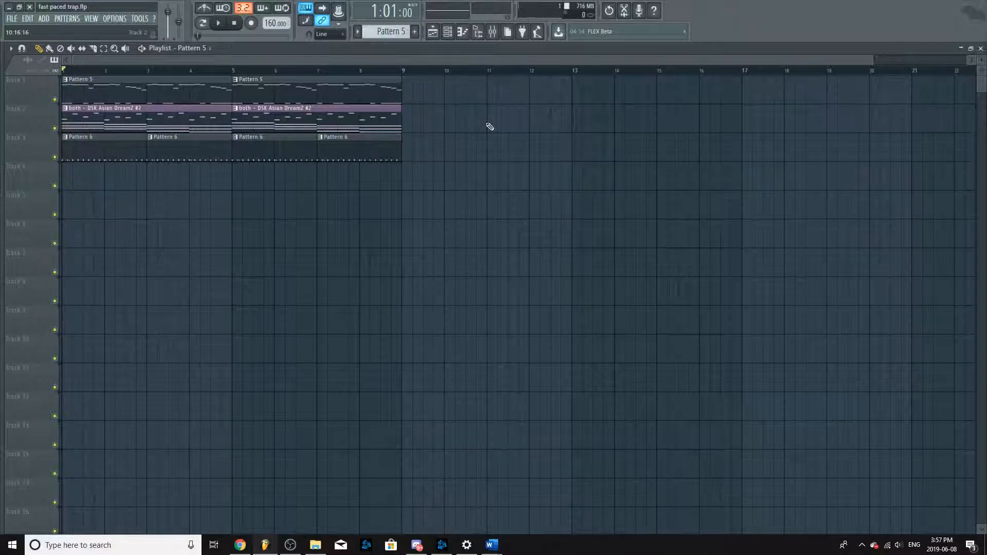
Step: Open the gin$eng 808 3 channel from the channel rack and review its sample, envelope and miscellaneous settings
click(448, 31)
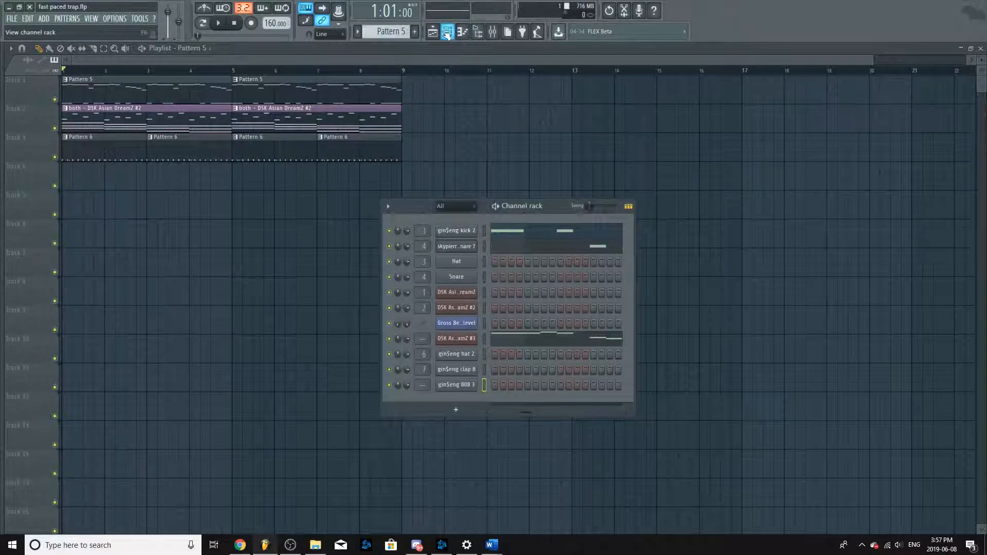
click(467, 387)
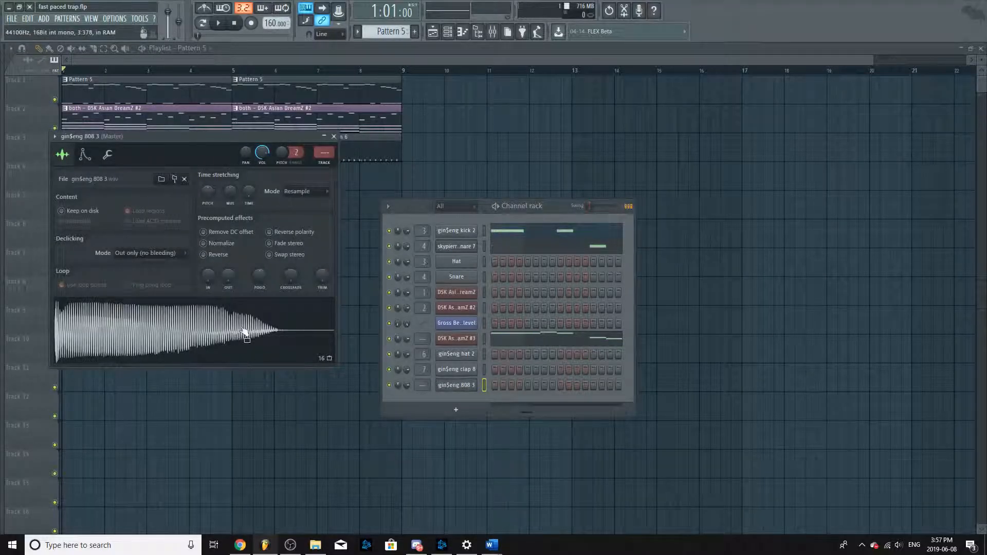
click(222, 337)
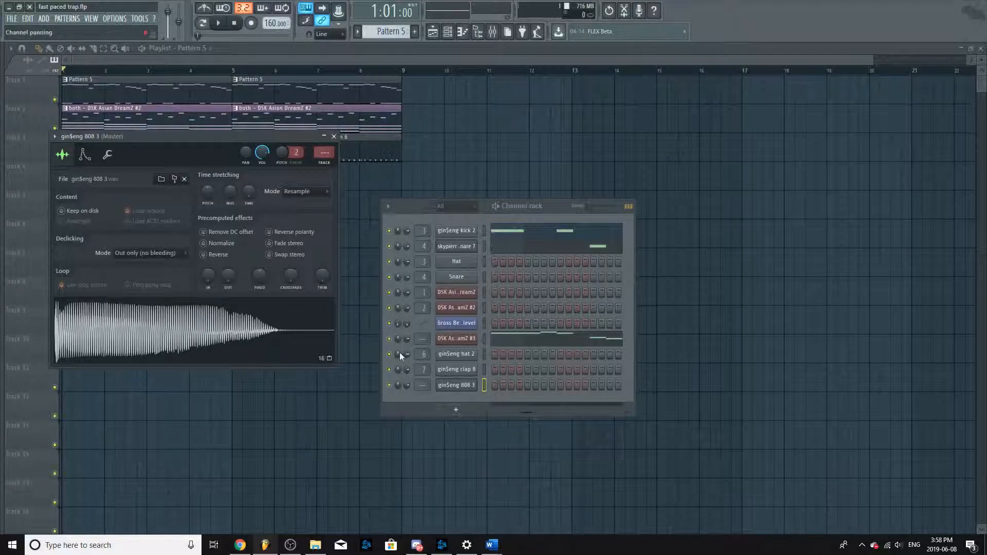
click(85, 155)
click(107, 155)
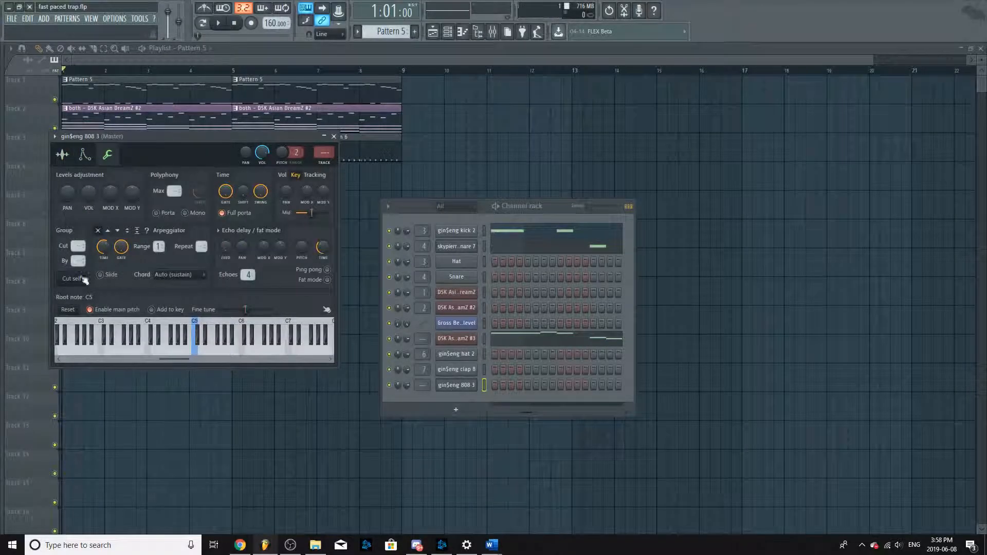
click(82, 155)
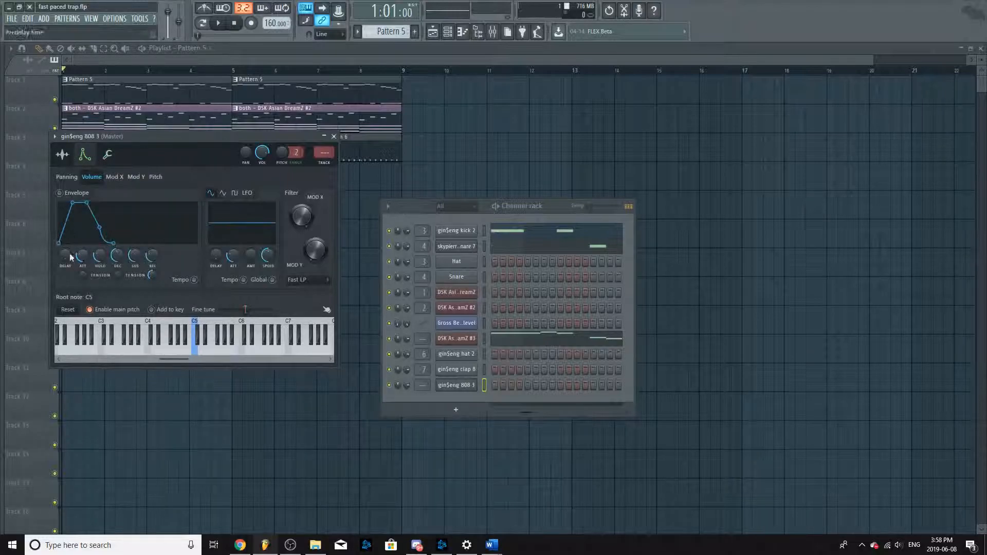
click(64, 155)
click(83, 155)
Step: Open the piano roll for gin$eng 808 3 and play Pattern 5 while viewing the melody's ghost notes around D8
right_click(463, 385)
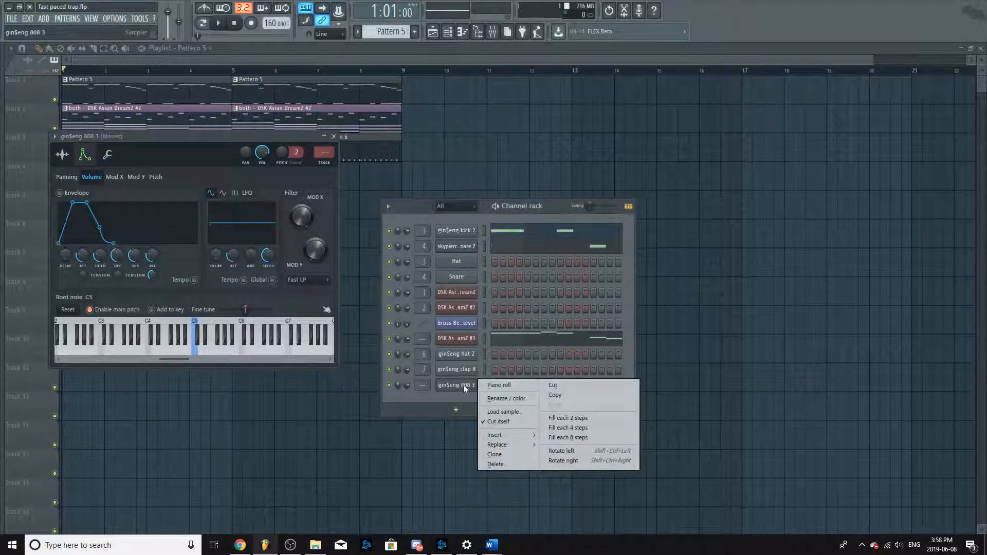
click(493, 386)
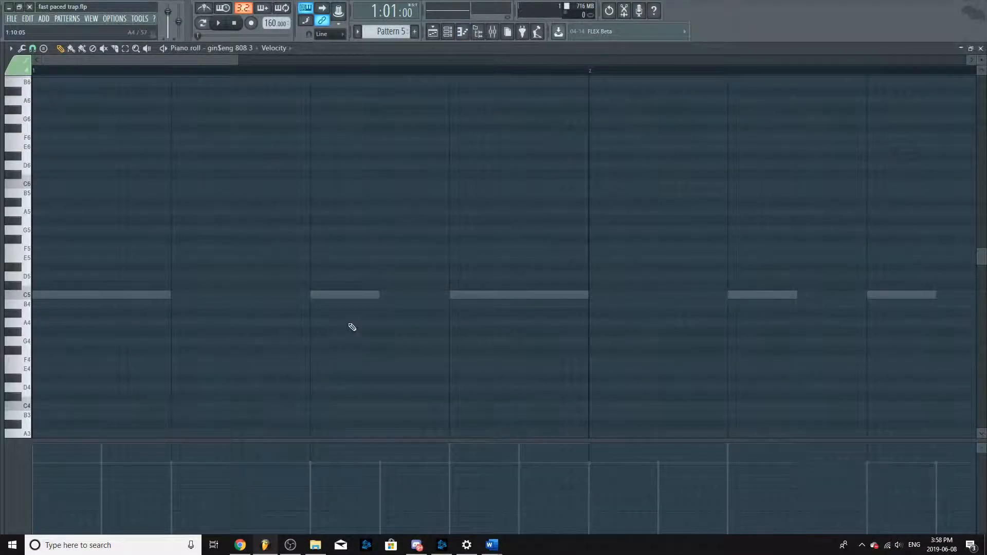
scroll(352, 327, down, 2)
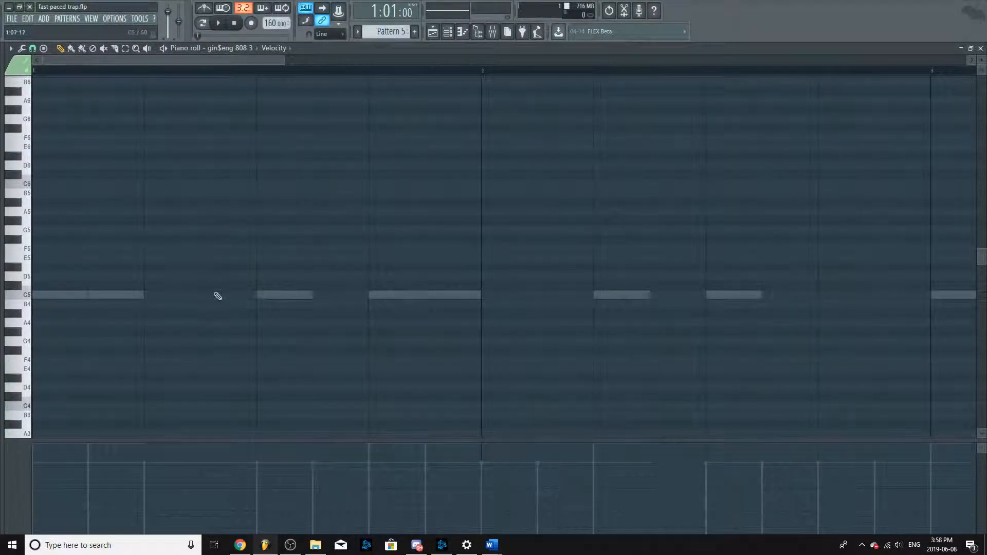
scroll(196, 297, down, 1)
click(219, 23)
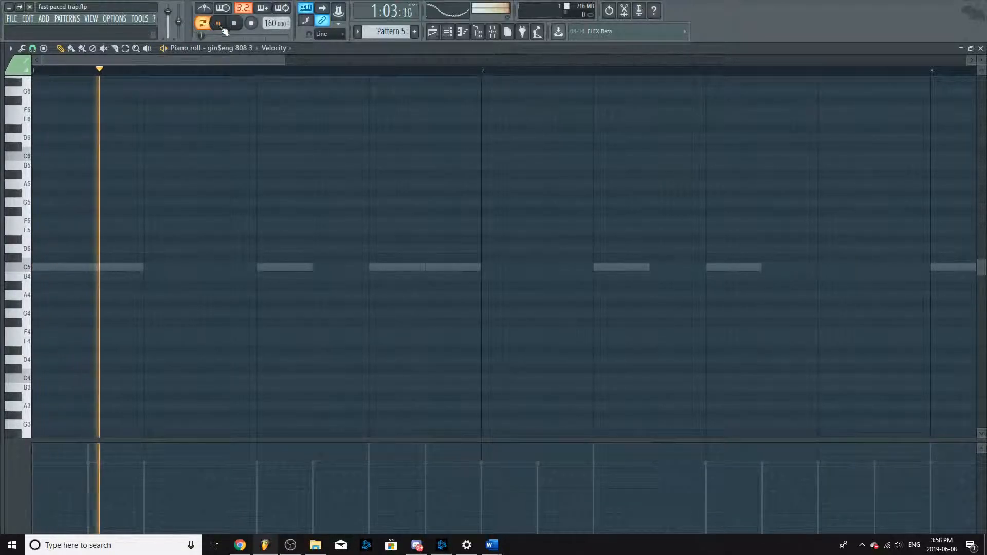
scroll(190, 181, up, 12)
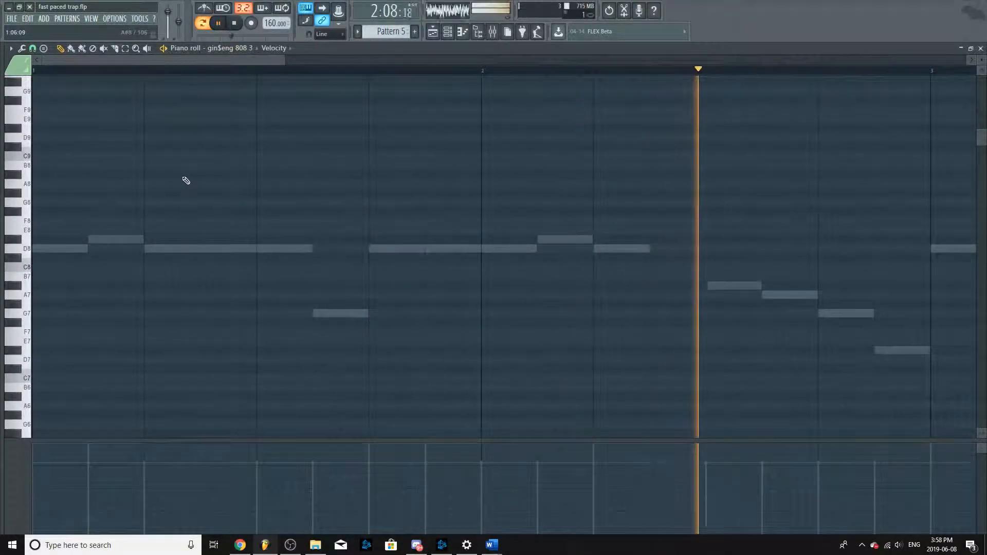
click(233, 25)
click(56, 249)
click(41, 230)
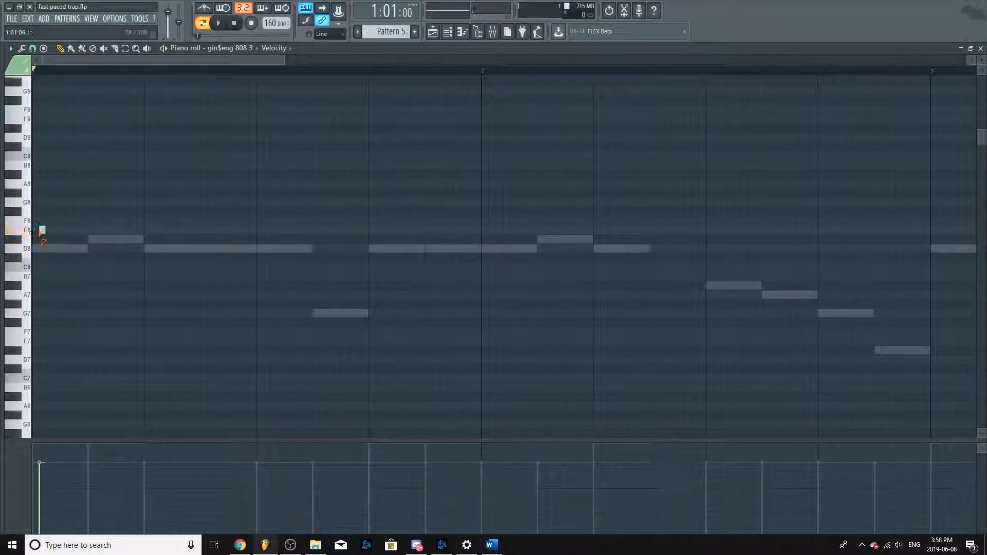
right_click(41, 230)
Step: Draw an 808 note on E8 at the start of bar 1, four steps long
scroll(52, 224, up, 5)
scroll(59, 265, down, 2)
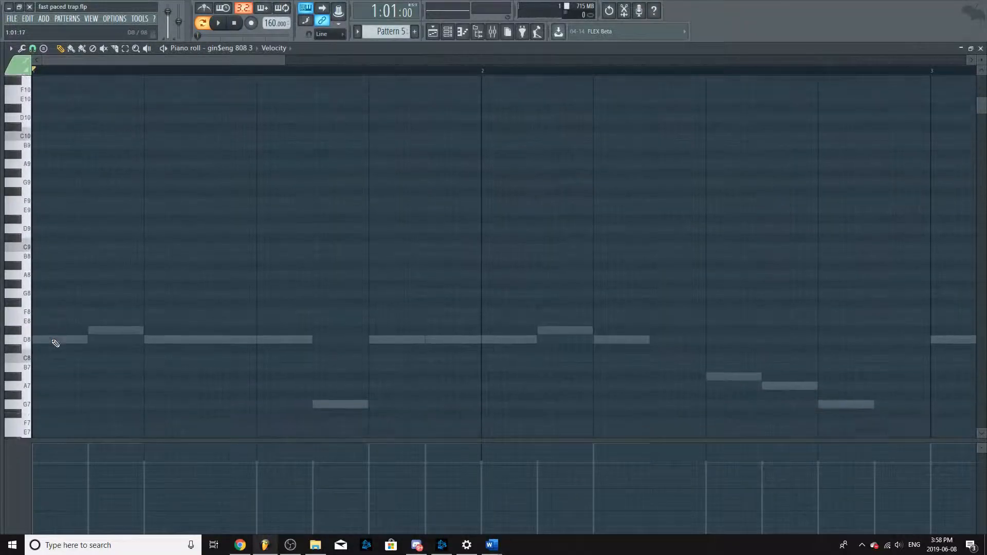
click(60, 311)
drag(38, 312, 143, 311)
click(27, 312)
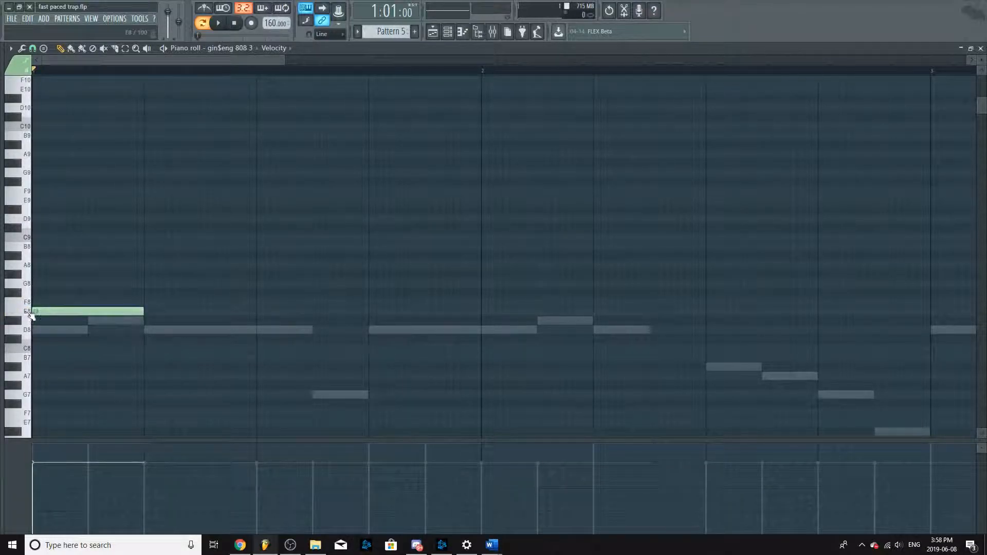
scroll(56, 321, down, 15)
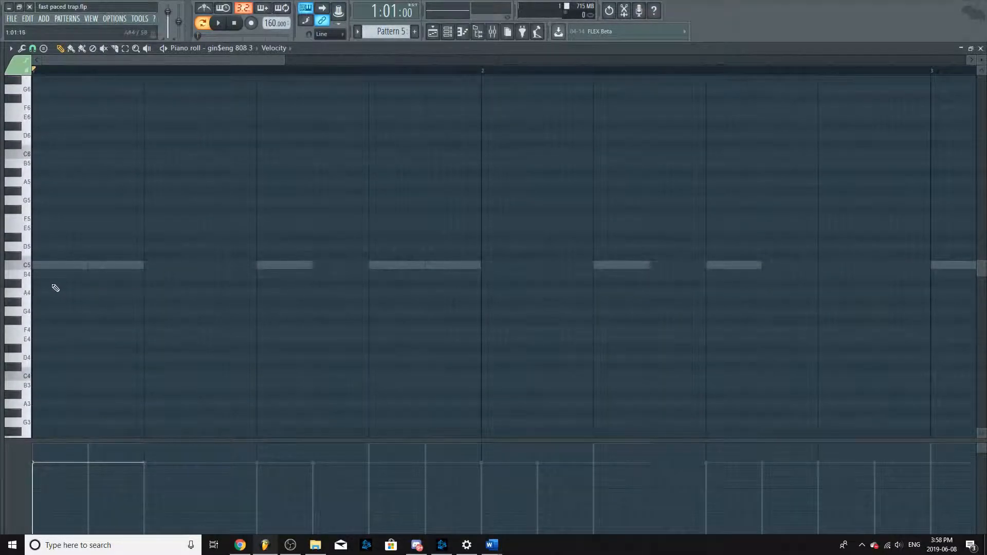
click(45, 343)
right_click(59, 344)
Step: Lengthen the first E8 note to eight steps and play the pattern to check it
scroll(60, 301, up, 17)
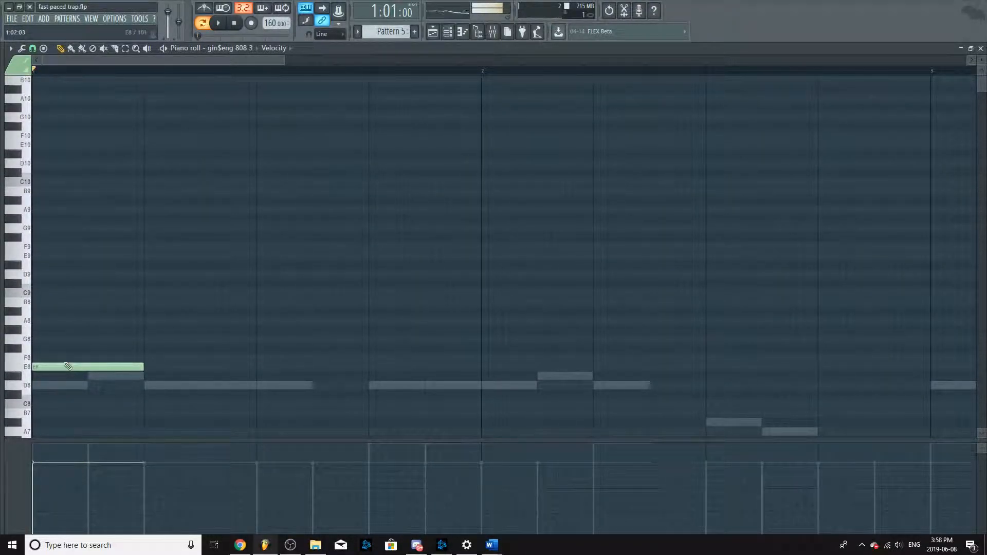
drag(143, 366, 260, 377)
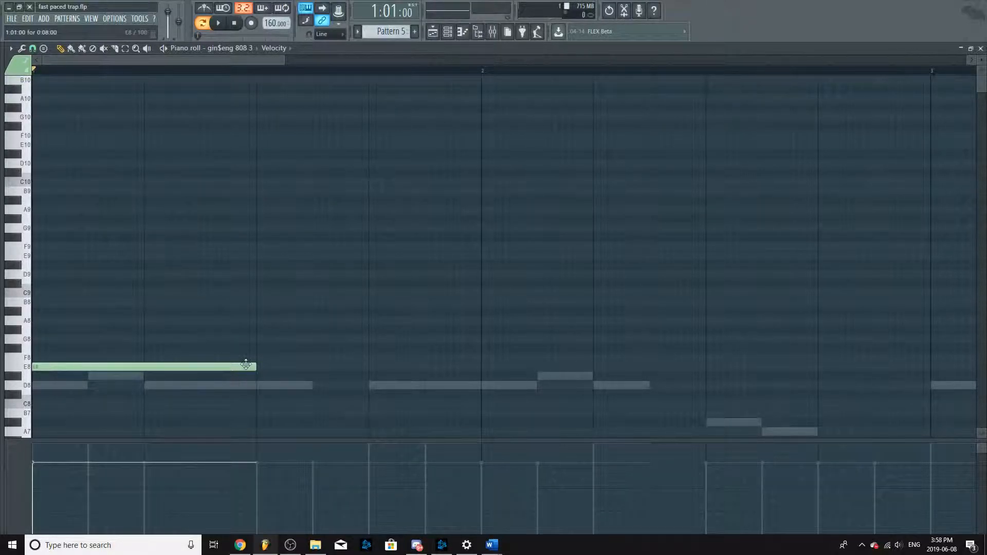
scroll(226, 259, down, 2)
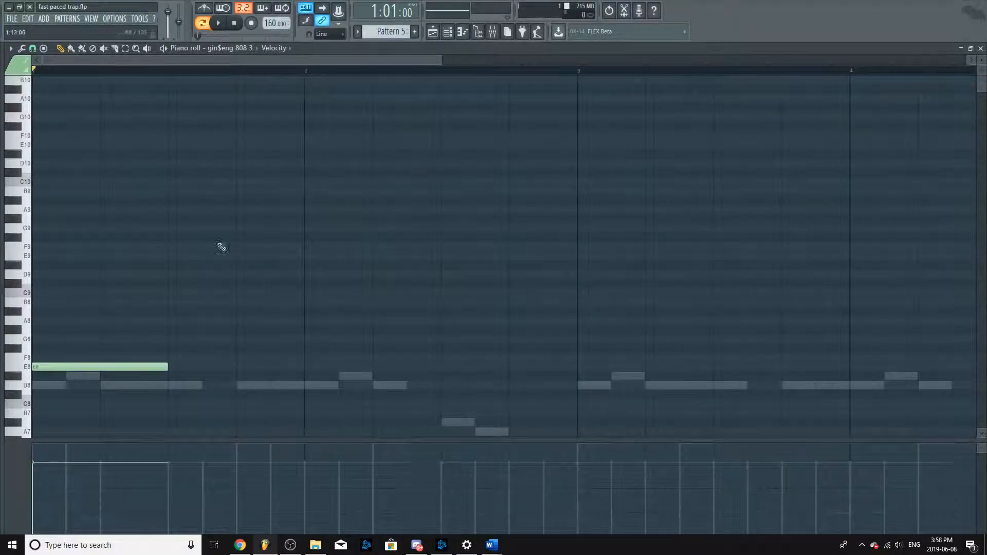
click(224, 23)
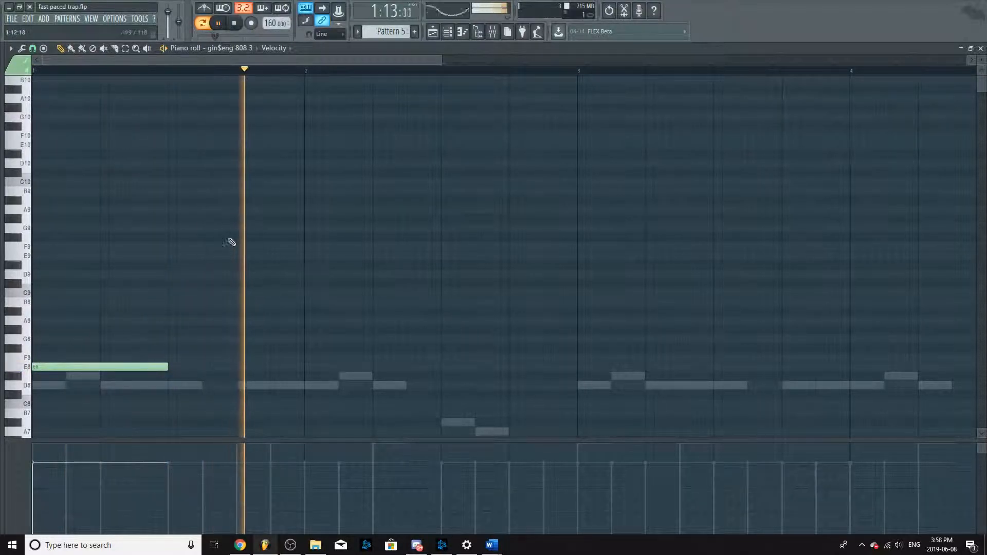
key(space)
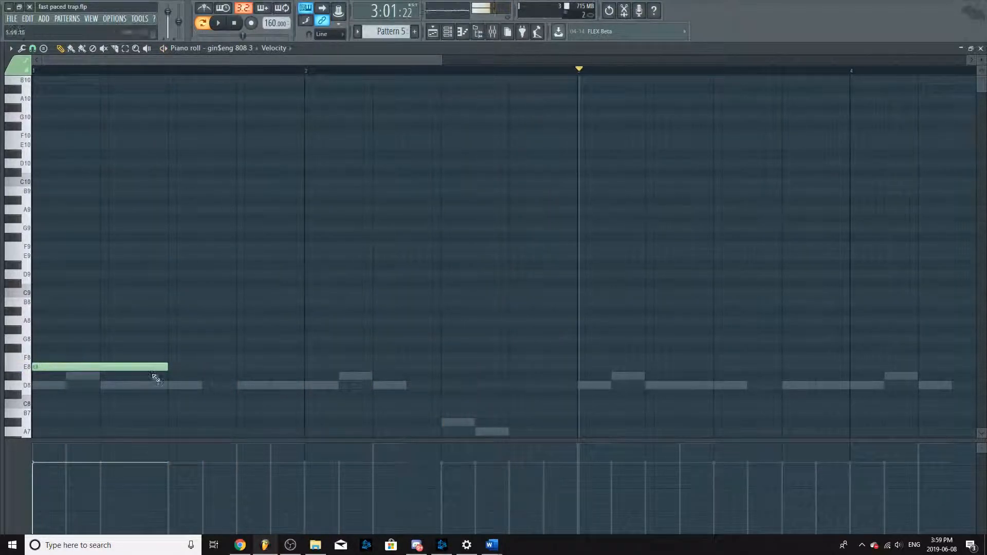
Step: Add a second eight-step E8 note at step 9 of bar 1 and play the pattern to check it
click(178, 367)
click(208, 23)
key(space)
key(space)
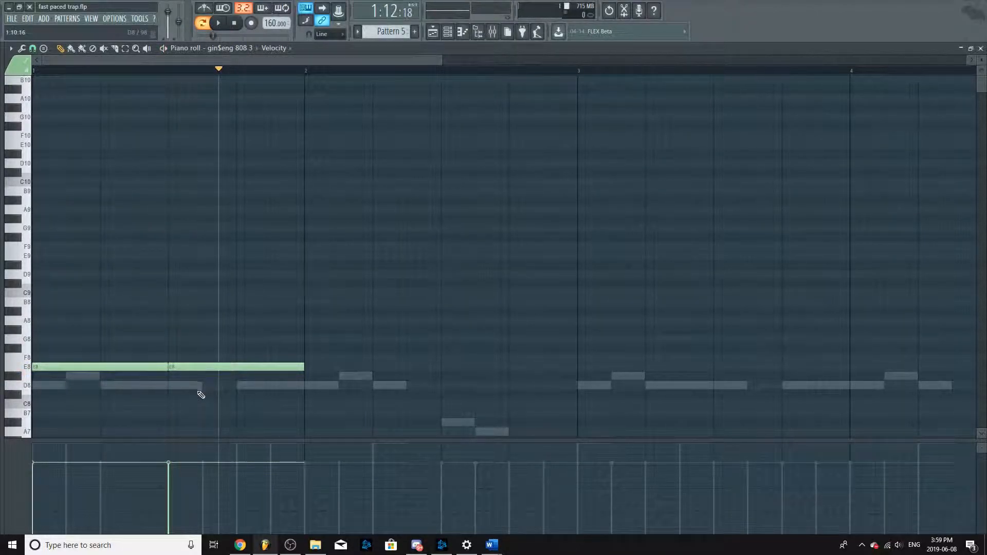
key(space)
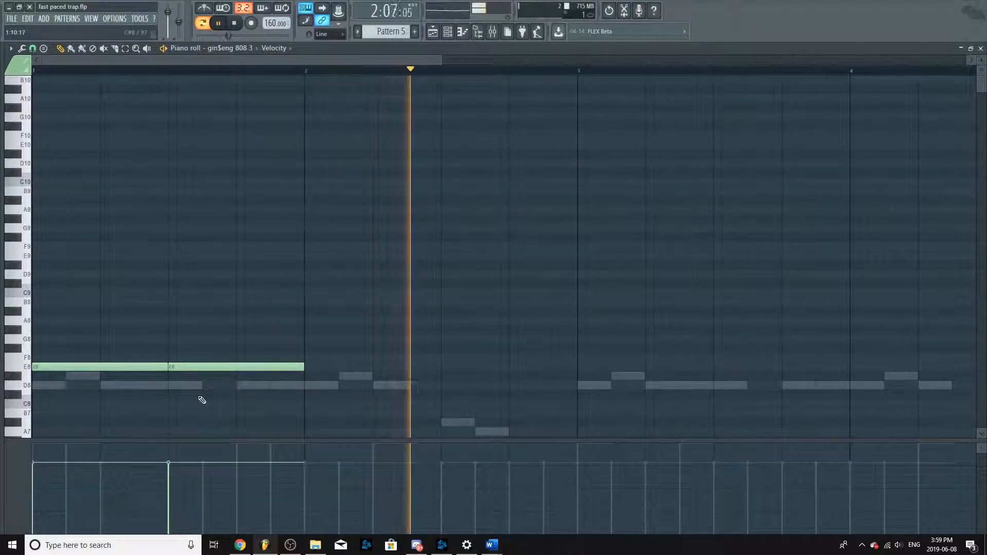
key(space)
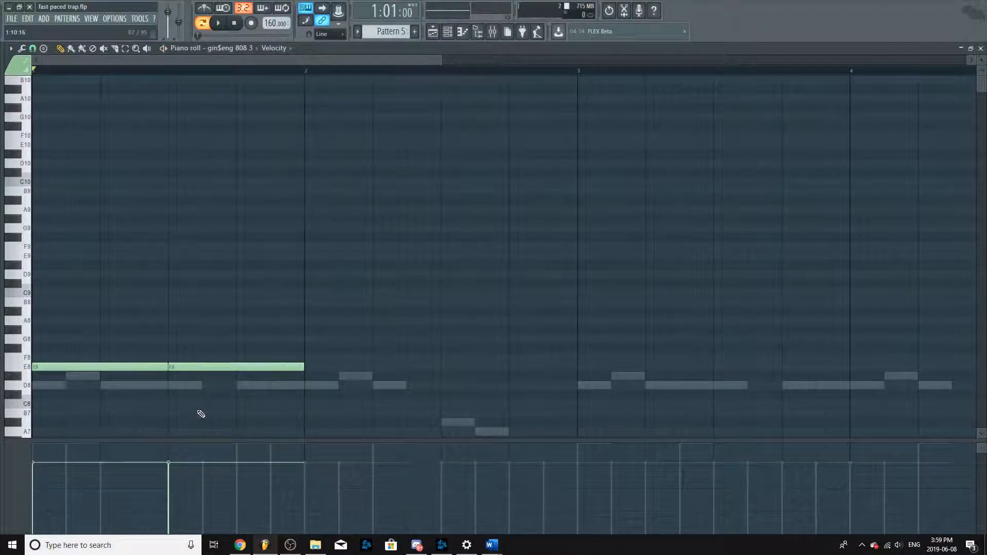
Step: Add an eight-step E8 note at step 5 of bar 2 and extend the second note to 12 steps to meet it
key(space)
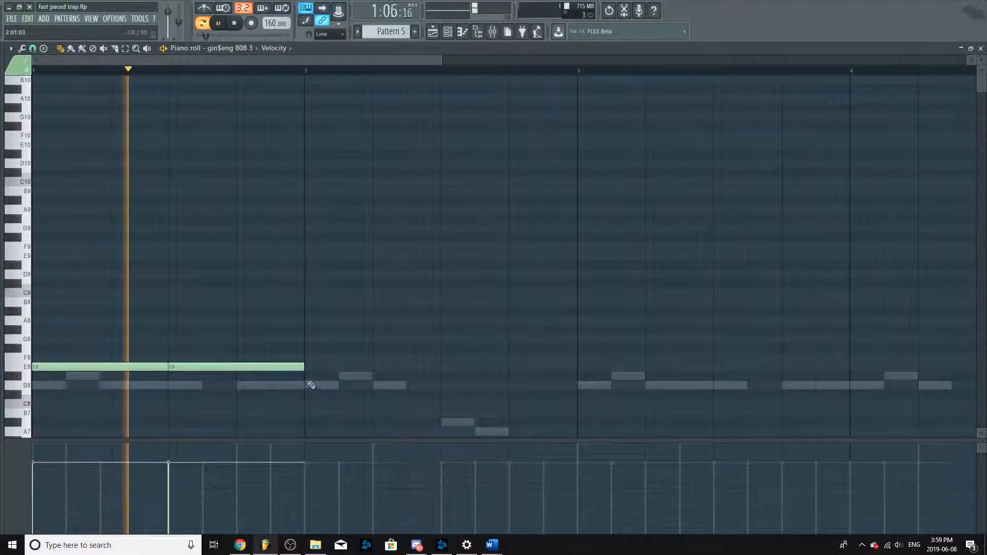
click(378, 369)
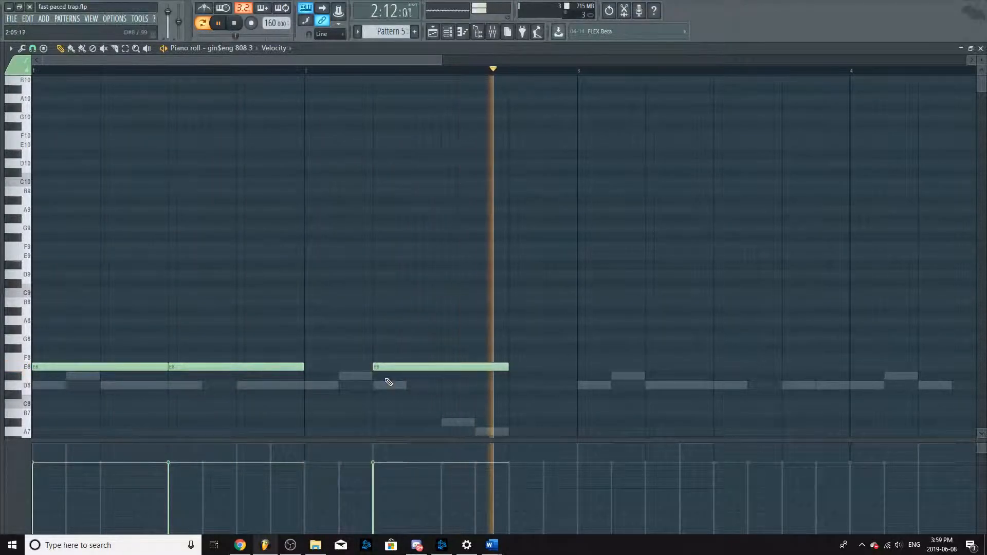
key(space)
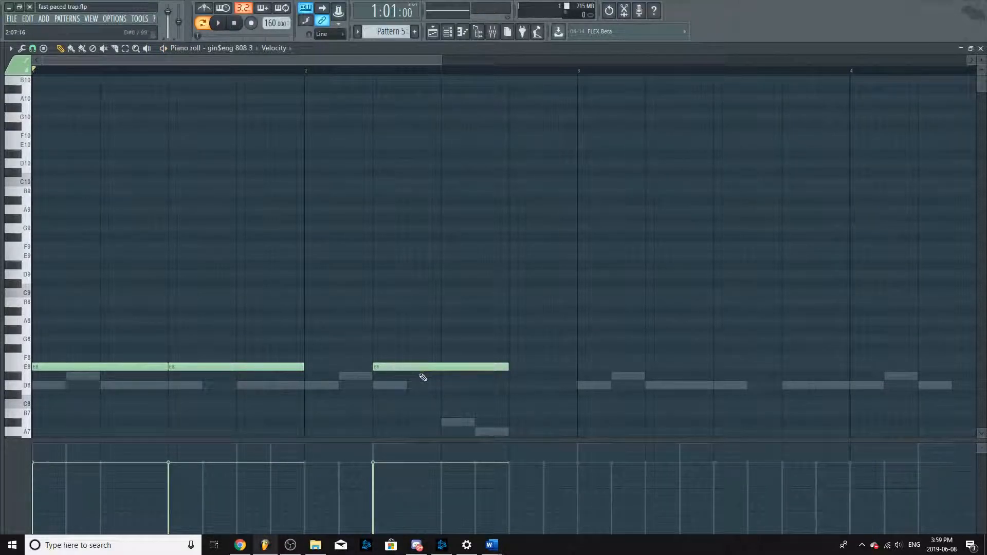
drag(302, 368, 368, 369)
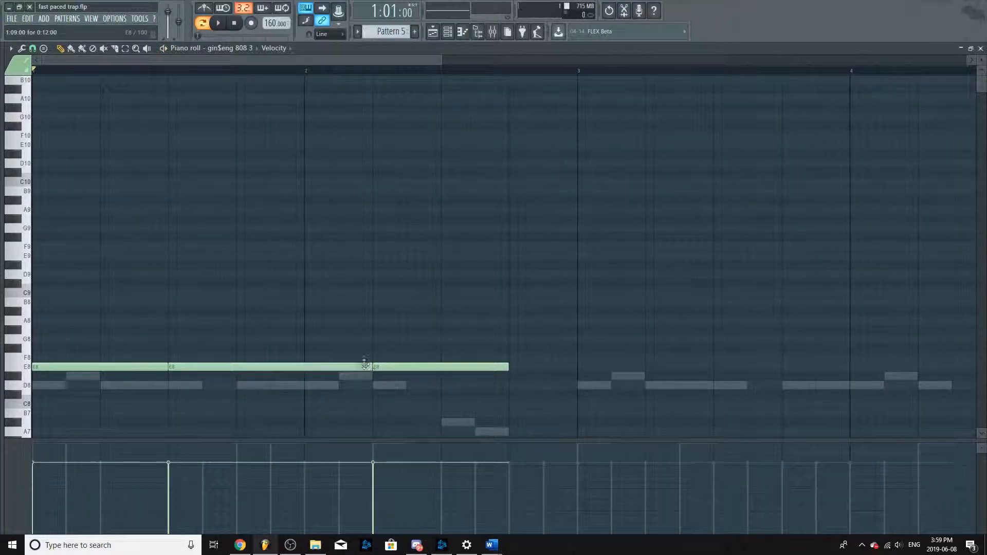
Step: Add a 12-step E8 note at step 13 of bar 2 and shorten the third E8 note to six steps
key(space)
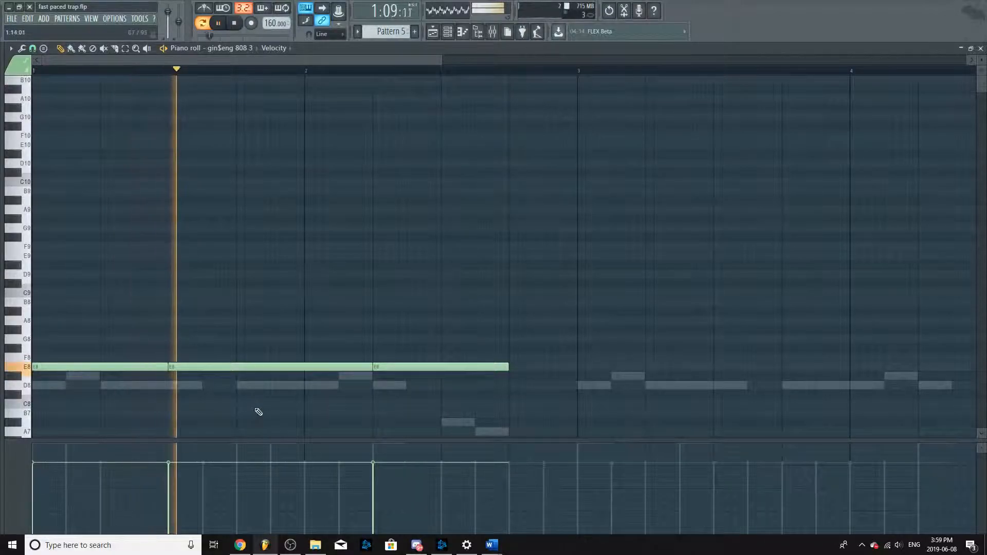
key(space)
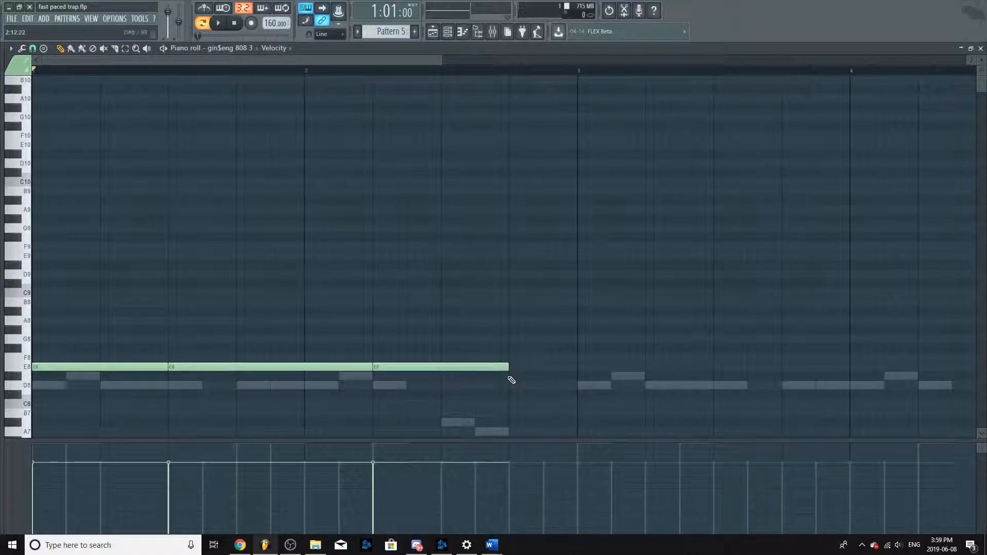
scroll(465, 399, down, 1)
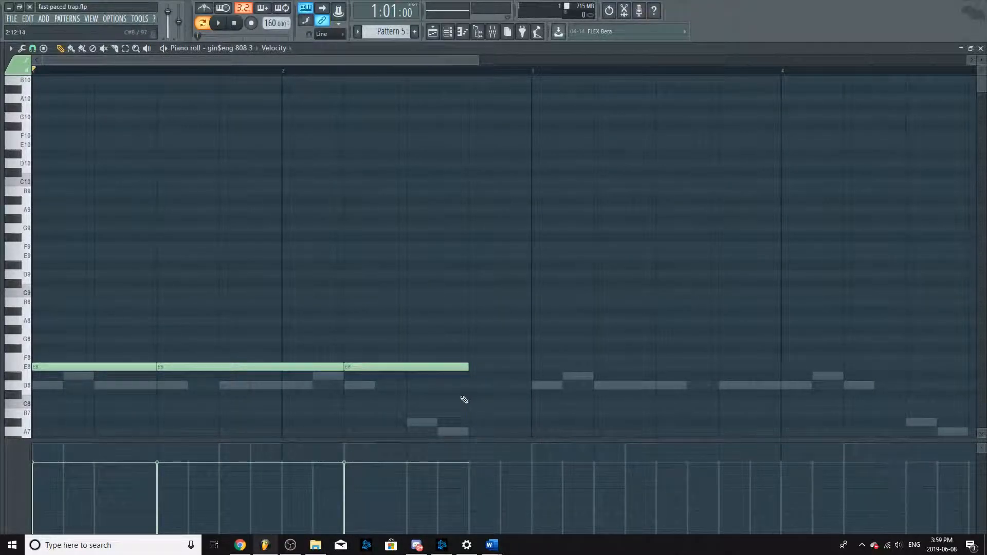
click(488, 367)
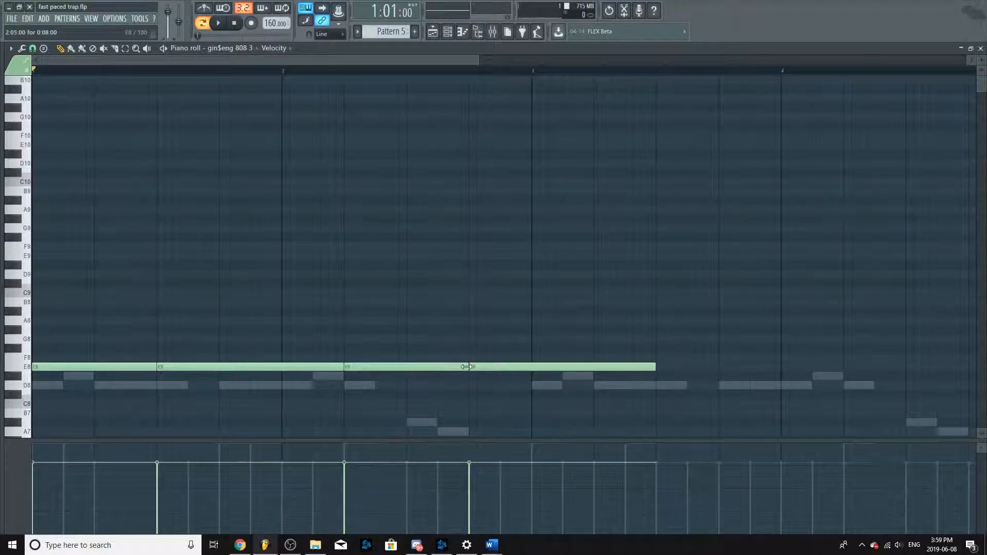
drag(467, 367, 439, 370)
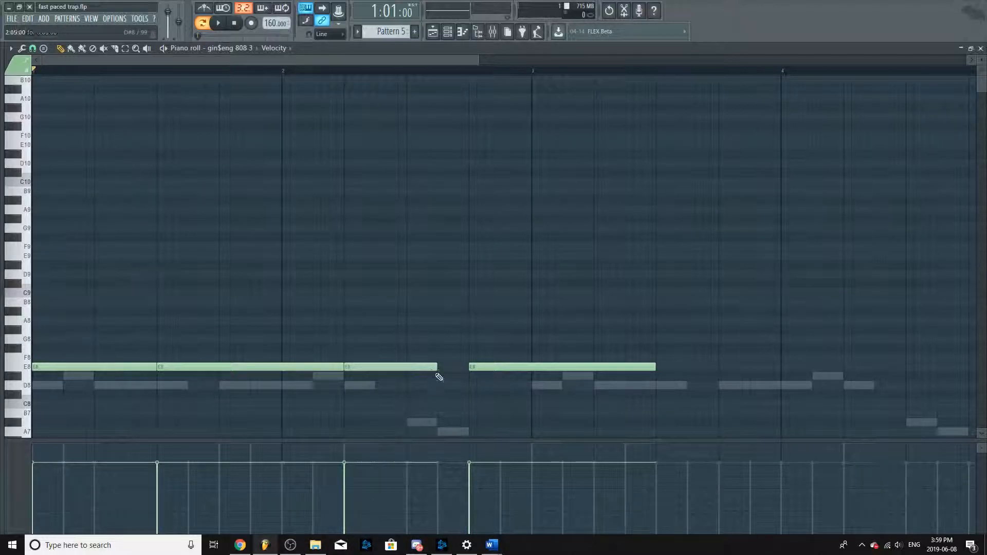
Step: Add an E9 note about one and a half steps long just before the fourth E8 note and play the pattern
click(441, 201)
right_click(473, 200)
drag(456, 197, 465, 257)
drag(538, 255, 461, 267)
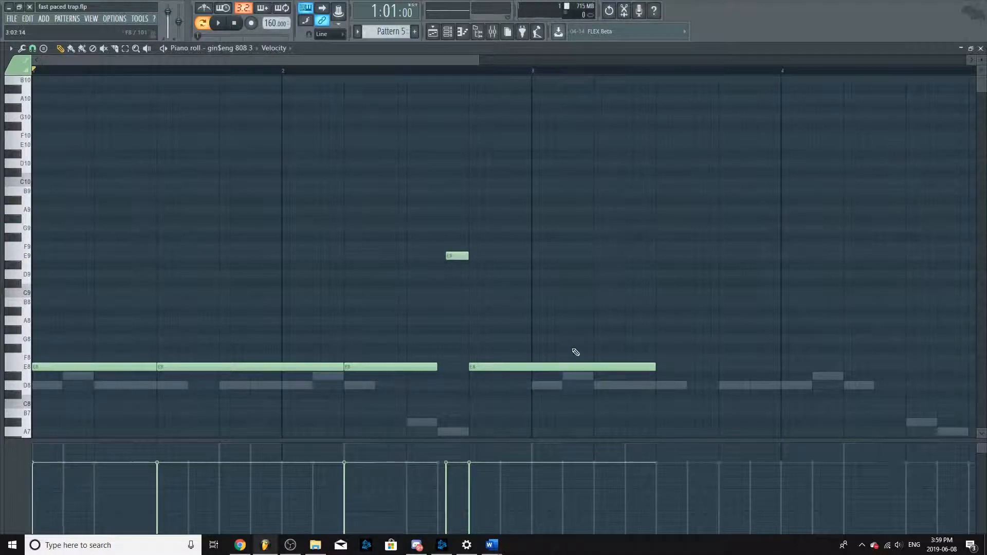
scroll(202, 79, down, 1)
click(216, 27)
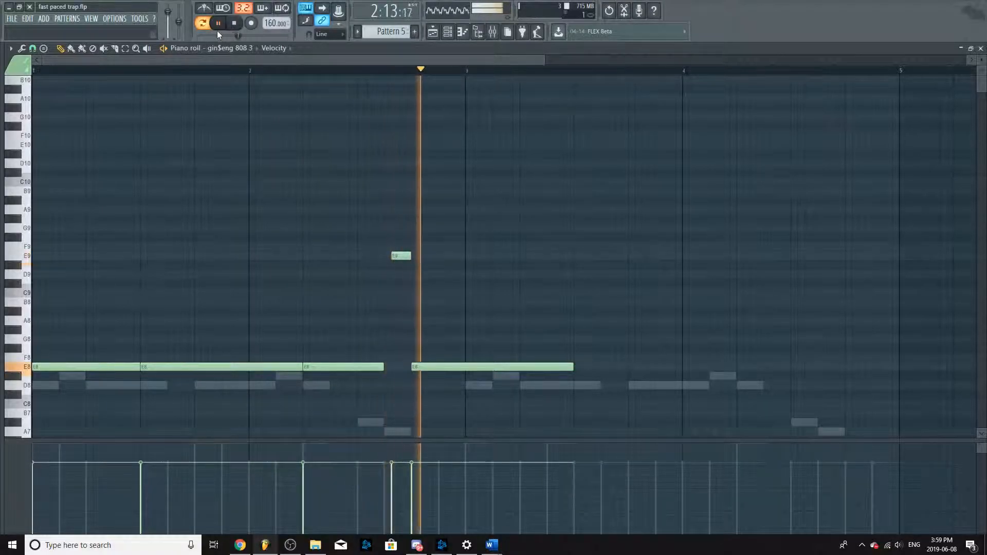
click(223, 27)
Step: Move the E9 note to step 11 of bar 2 and lengthen it to two steps to fill the gap
scroll(407, 257, up, 2)
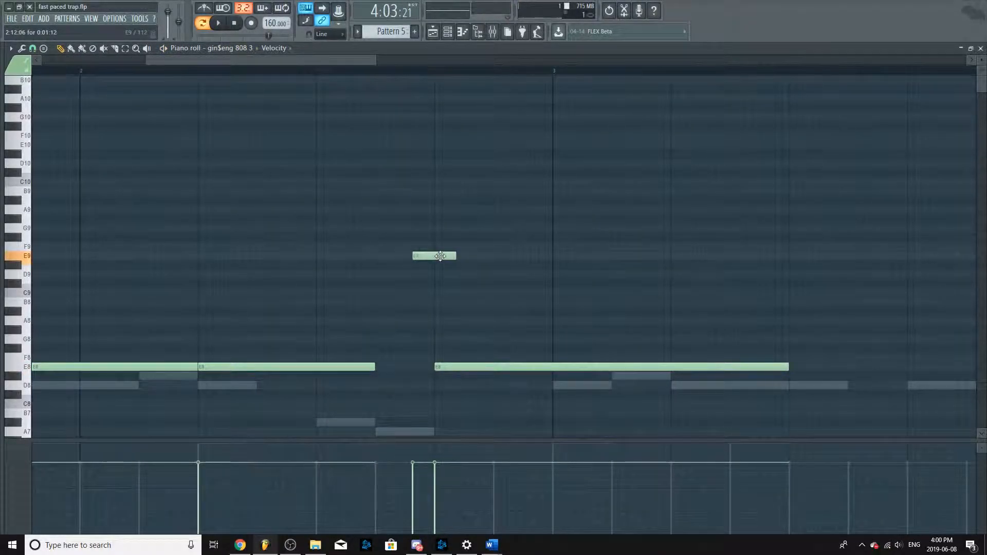
scroll(375, 244, up, 2)
key(space)
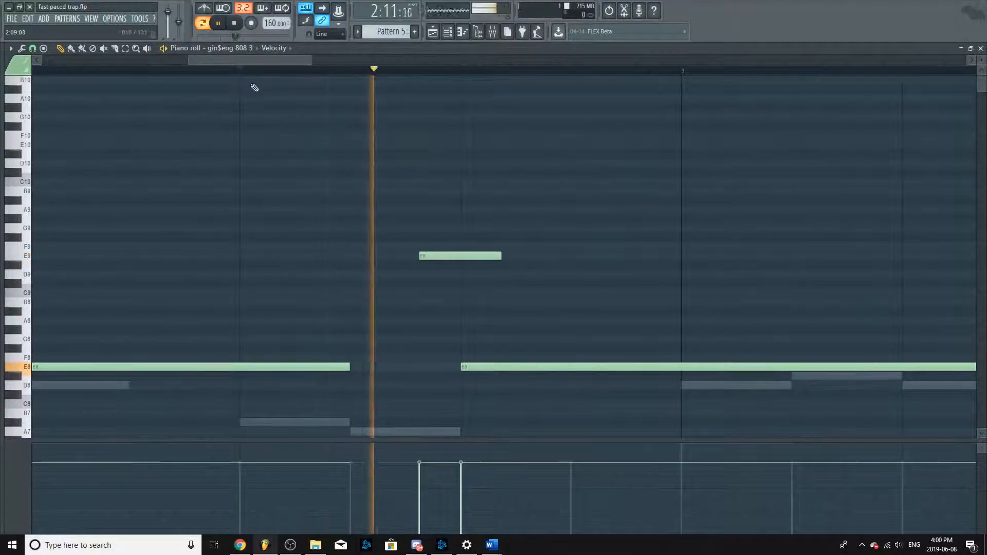
drag(449, 255, 381, 255)
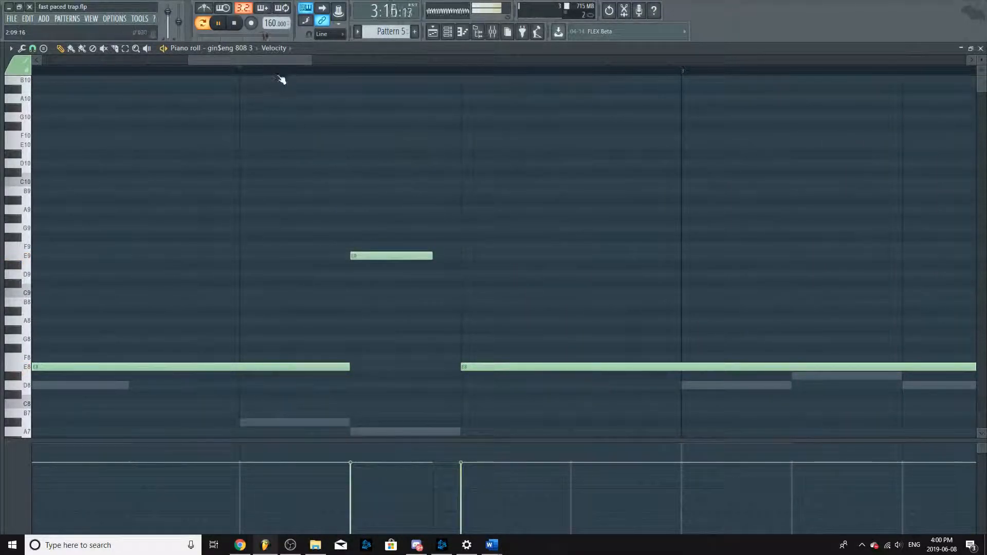
drag(87, 70, 29, 70)
scroll(281, 238, down, 2)
scroll(281, 238, down, 3)
scroll(300, 231, up, 2)
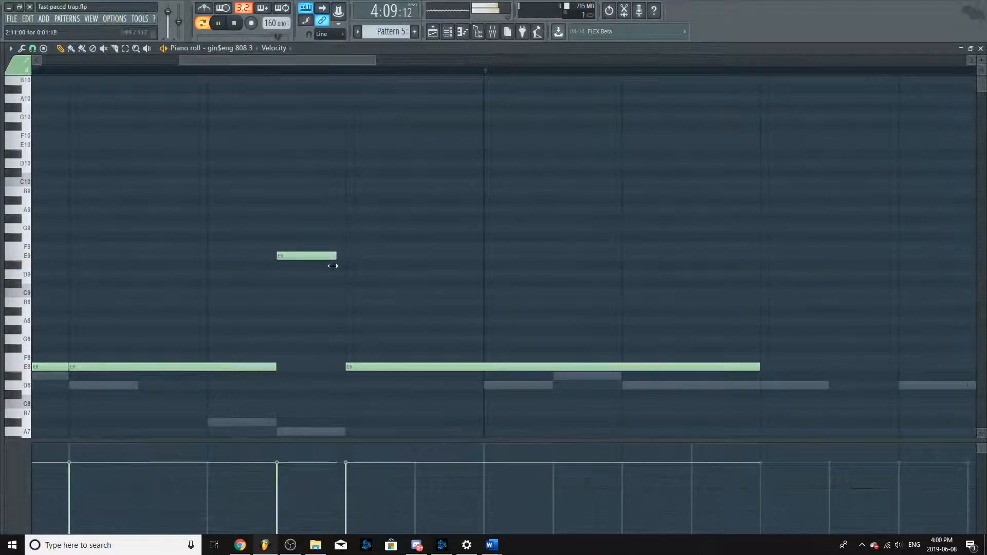
scroll(518, 307, down, 6)
Step: Shorten the fourth E8 note to four steps and add a four-step C8 note at the start of bar 3
drag(430, 367, 353, 386)
click(362, 403)
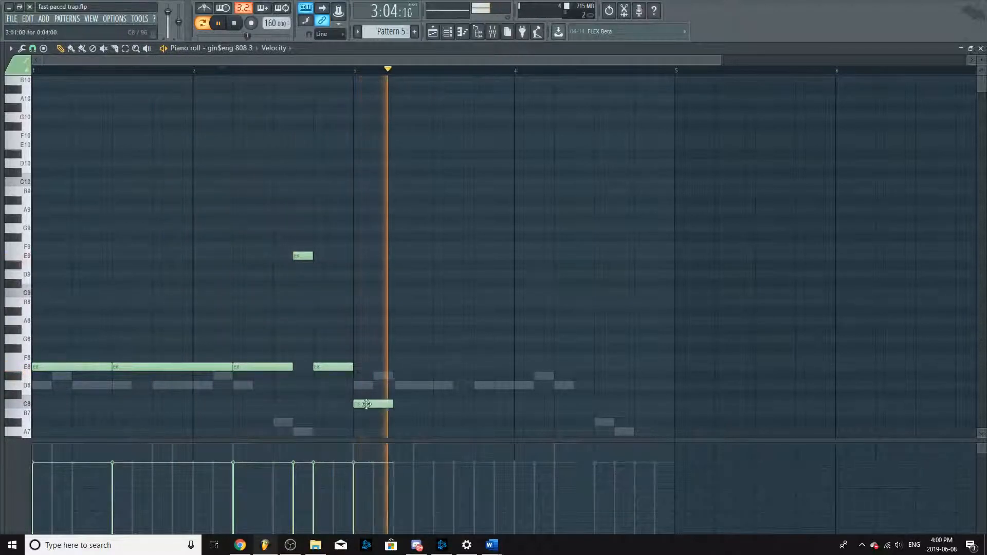
key(space)
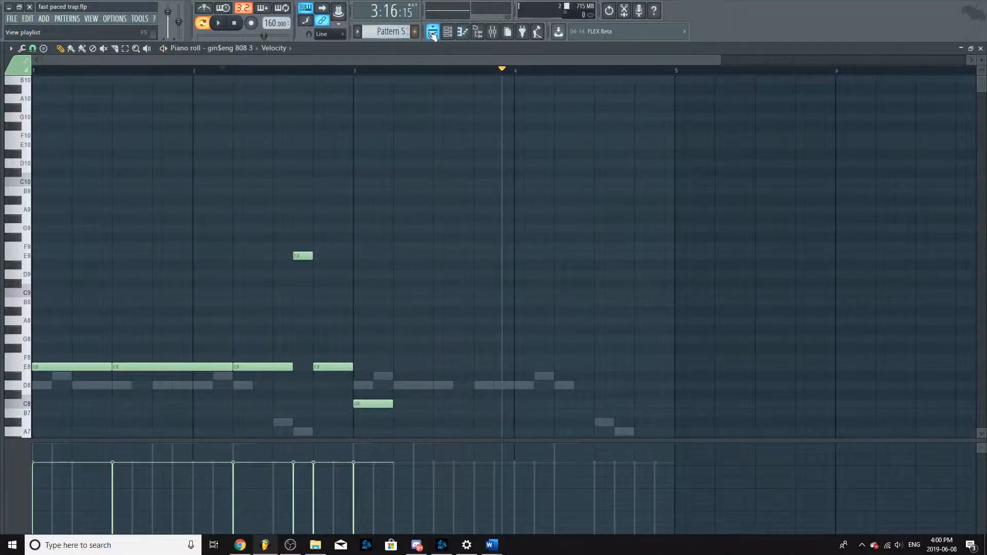
Step: Switch playback to song mode and play the arrangement in the playlist
key(F5)
key(space)
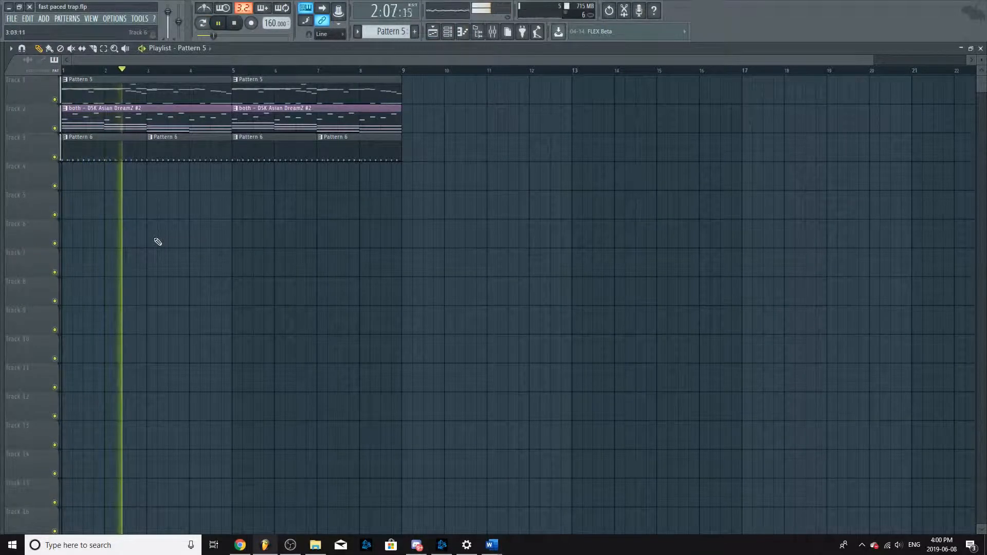
key(space)
Step: Reopen the piano roll of the gin$eng 808 3 channel from the channel rack
key(F7)
scroll(291, 265, down, 4)
key(F7)
key(F6)
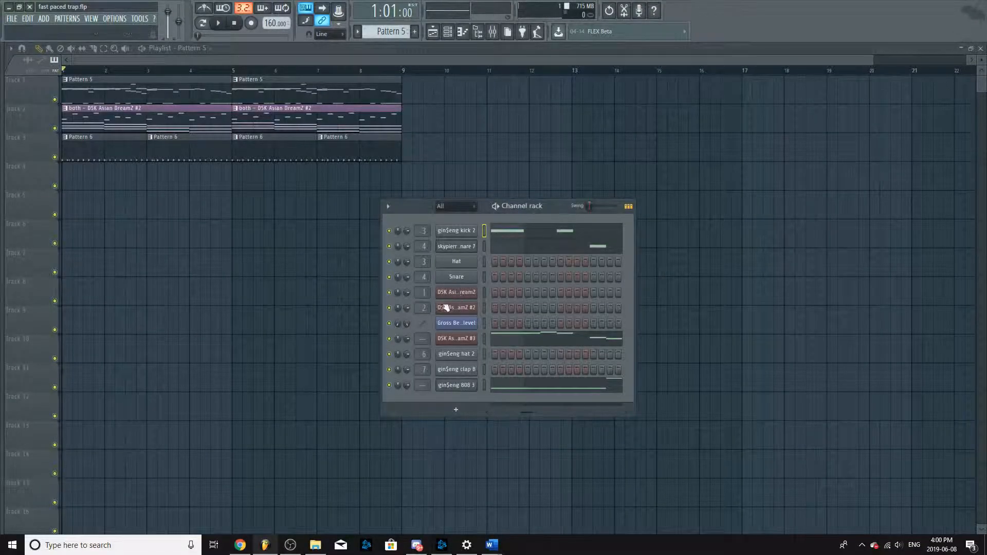
right_click(457, 387)
click(486, 385)
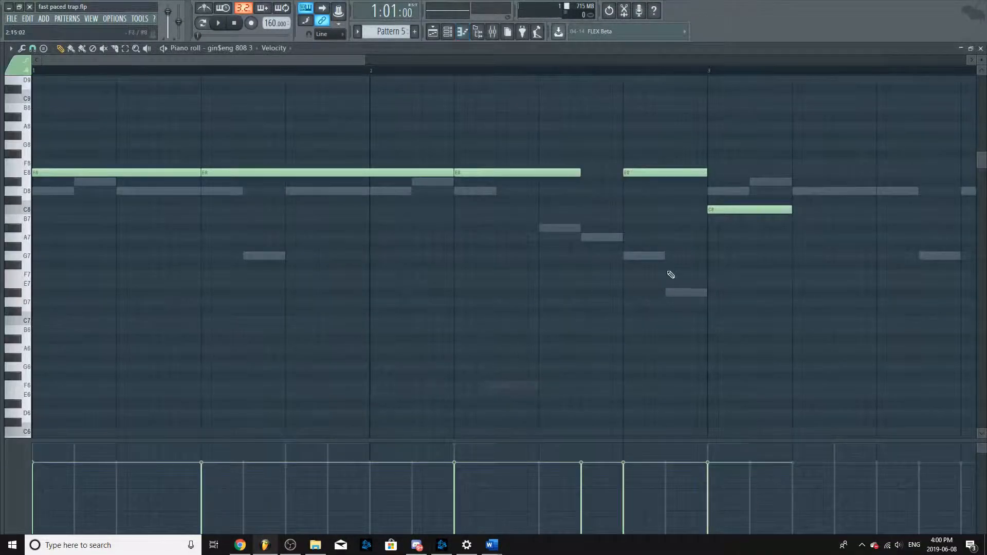
Step: Add a second four-step C8 note in bar 3 and place it at step 7 while the song plays
scroll(672, 275, down, 4)
scroll(280, 152, up, 4)
click(261, 154)
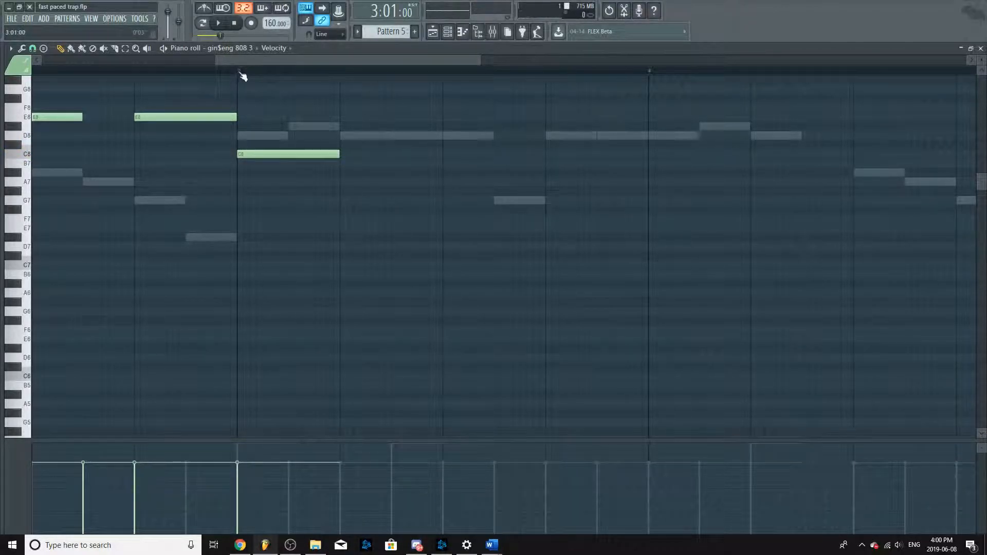
key(space)
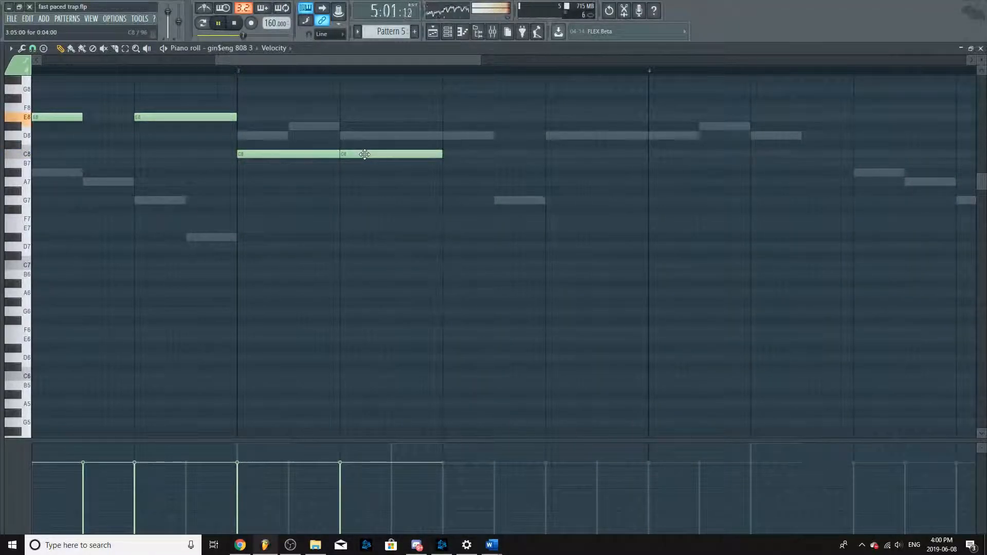
click(379, 165)
drag(380, 168, 414, 150)
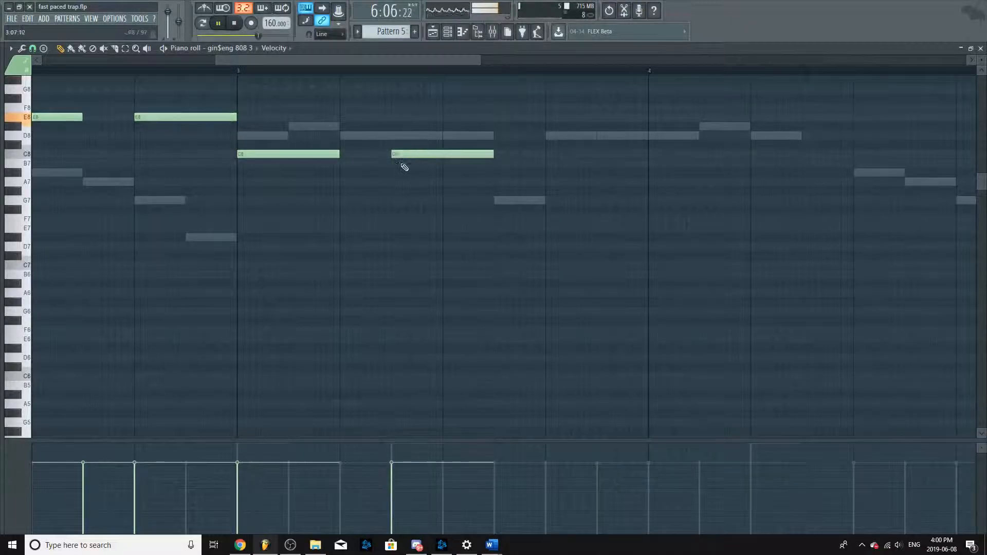
Step: Replay the song from the start and add an eight-step C8 note at step 13 of bar 3
scroll(405, 167, down, 4)
scroll(312, 173, up, 3)
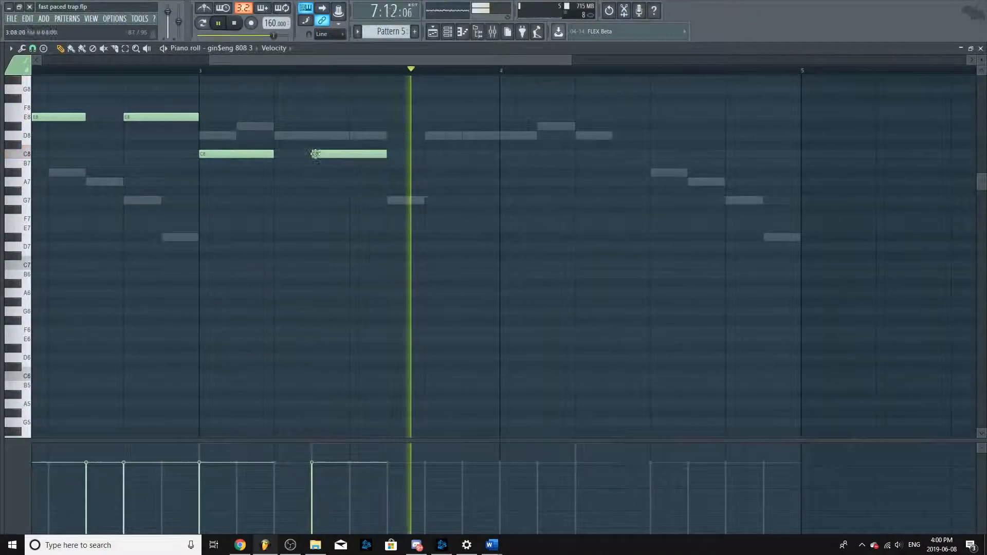
click(33, 49)
click(54, 146)
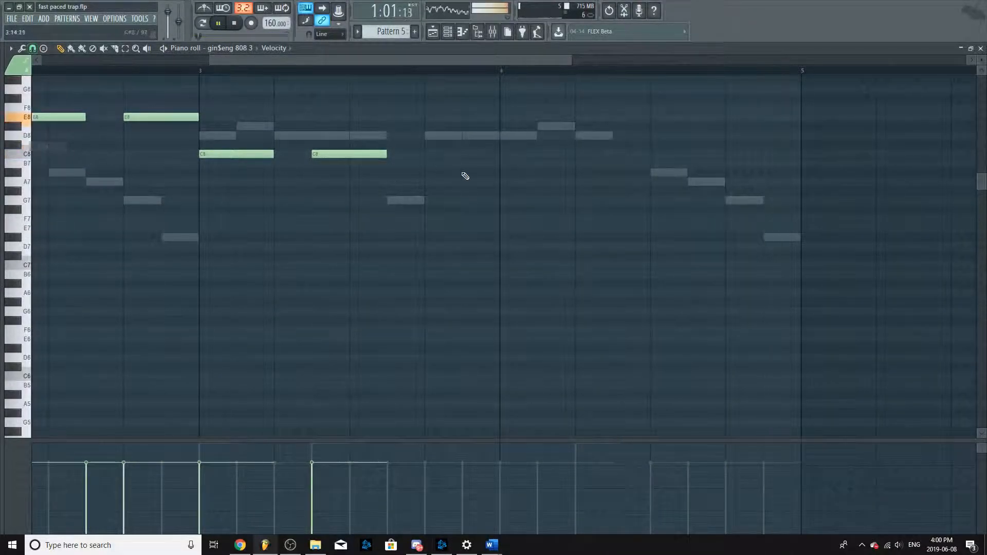
click(429, 155)
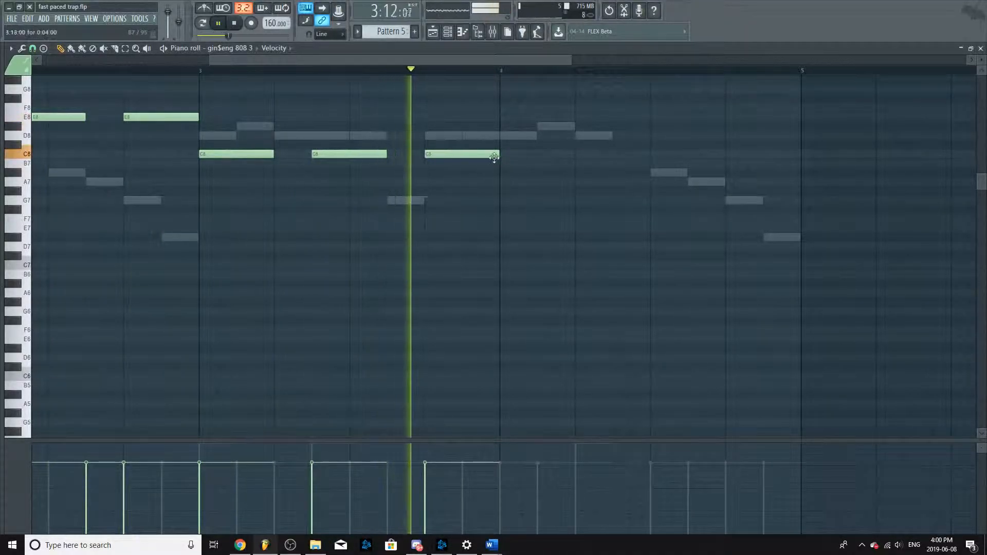
drag(494, 158, 572, 157)
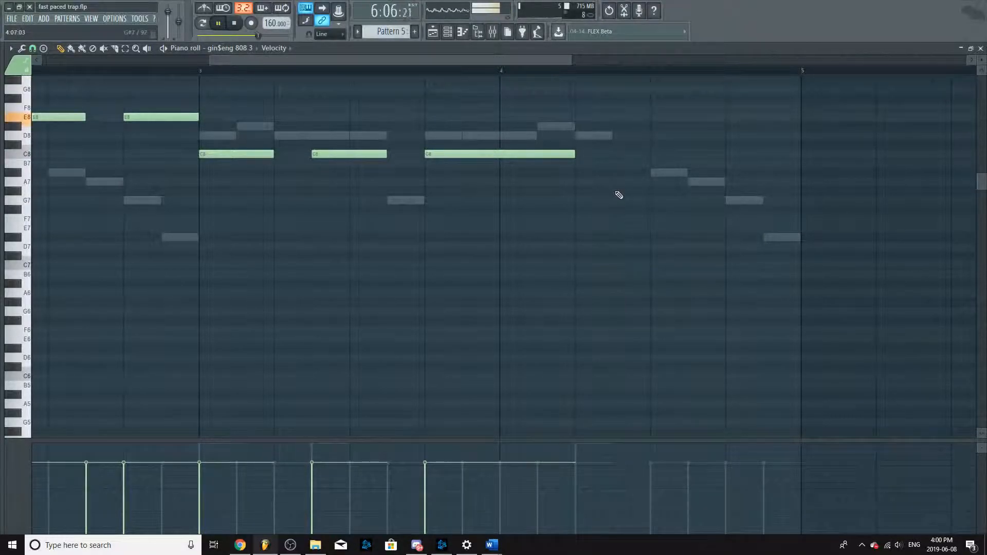
Step: Try eight-step F8 and G#8 notes at step 3 of bar 4, and delete the G#8 note
scroll(606, 195, up, 1)
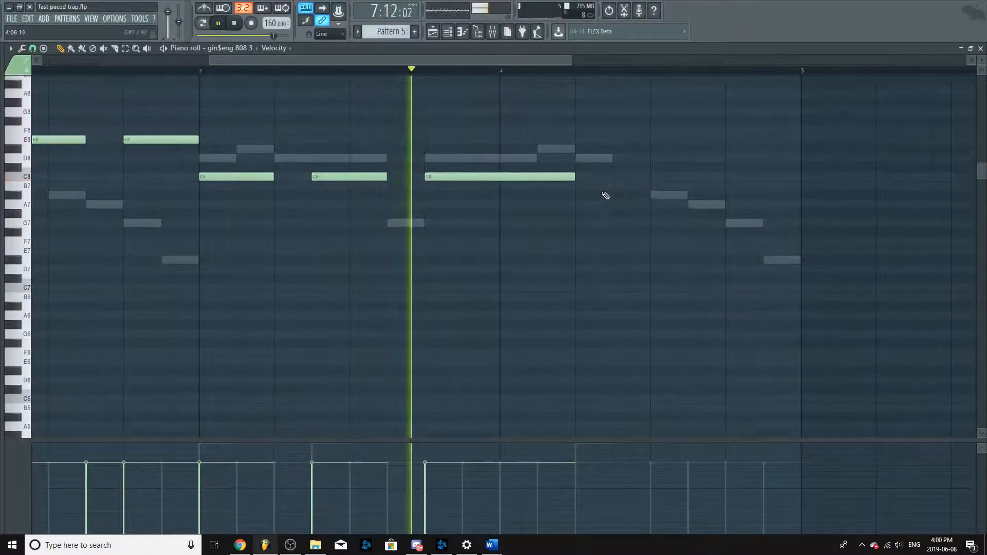
scroll(606, 196, up, 3)
drag(571, 156, 579, 194)
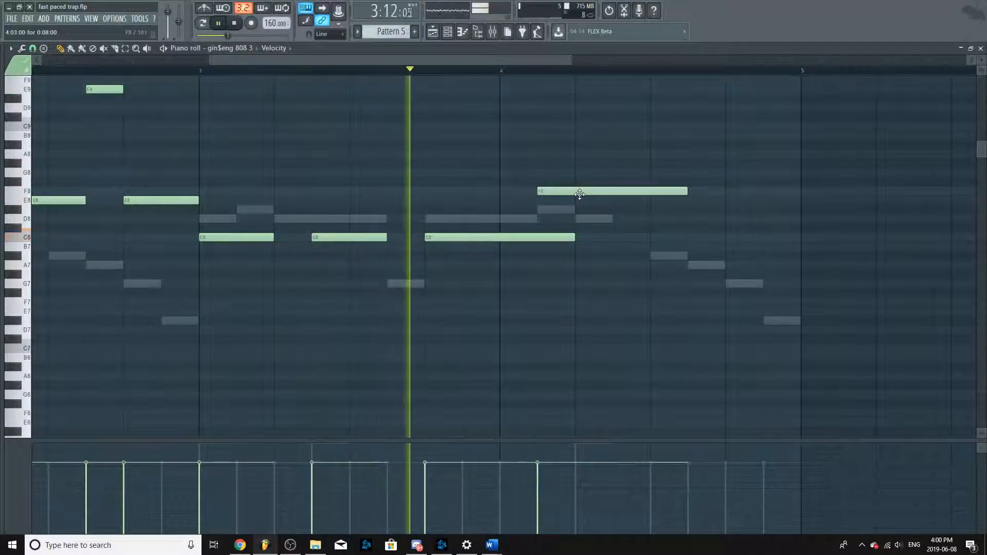
click(219, 23)
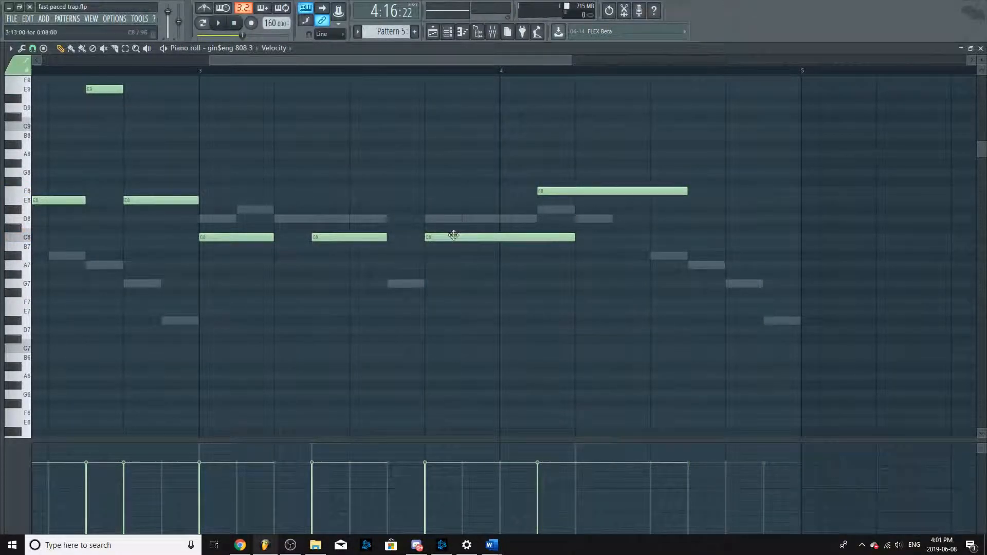
scroll(523, 203, up, 2)
drag(538, 172, 529, 218)
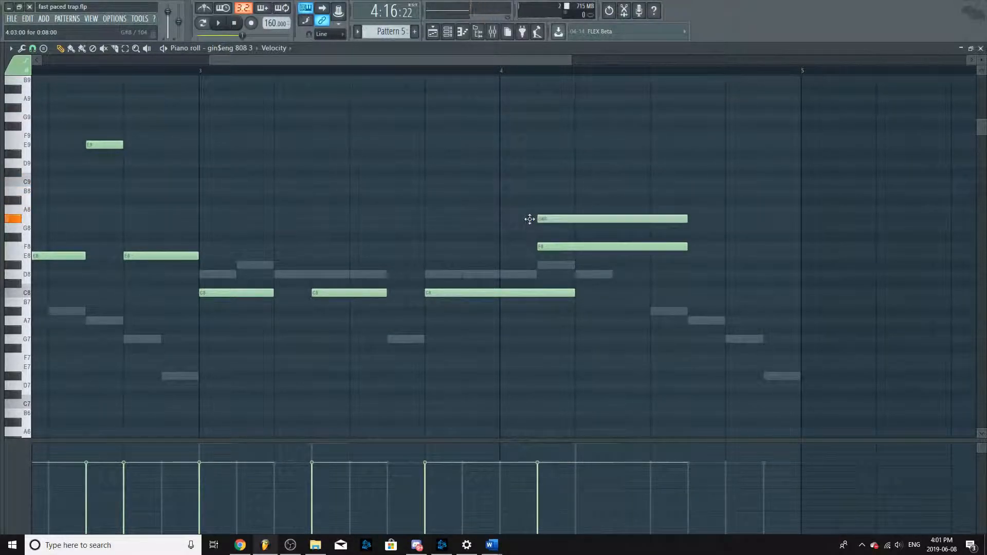
right_click(543, 218)
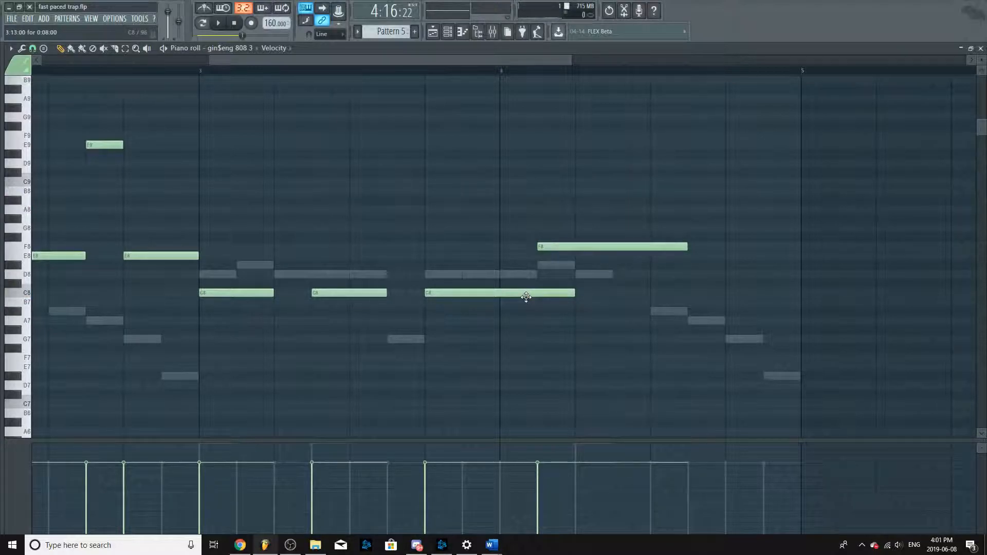
Step: Replace the F8 note in bar 4 with a two-step A8 note at step 3 and an eight-step B8 note at step 5
drag(544, 199, 546, 211)
click(575, 194)
right_click(608, 246)
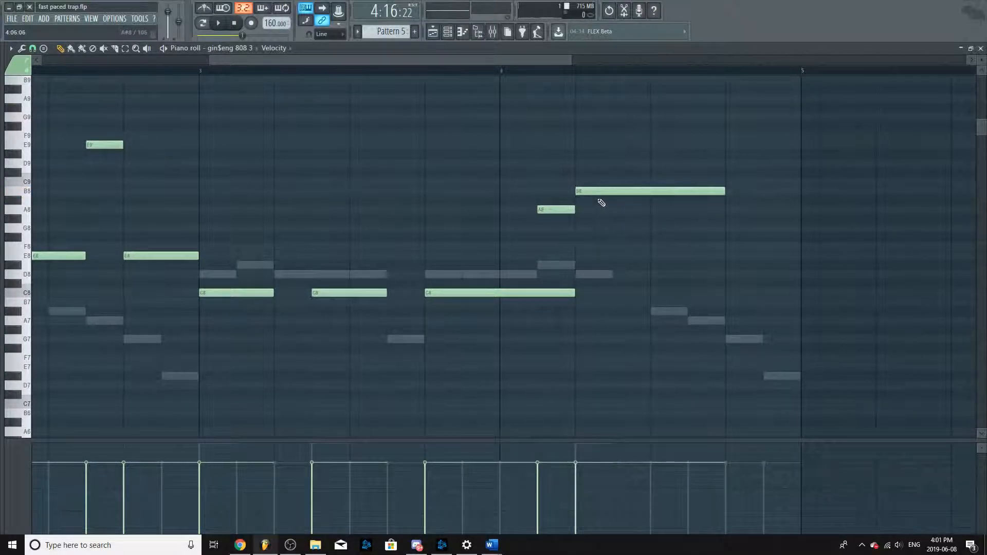
Step: Turn the A8 note in bar 4 into a slide note through its note properties
scroll(596, 221, up, 1)
double_click(560, 237)
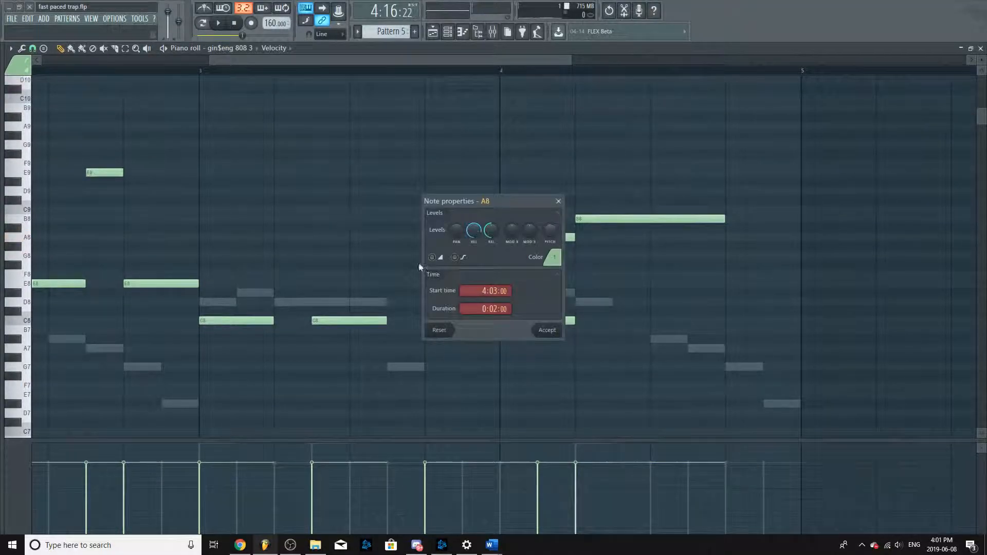
click(547, 330)
scroll(497, 275, down, 3)
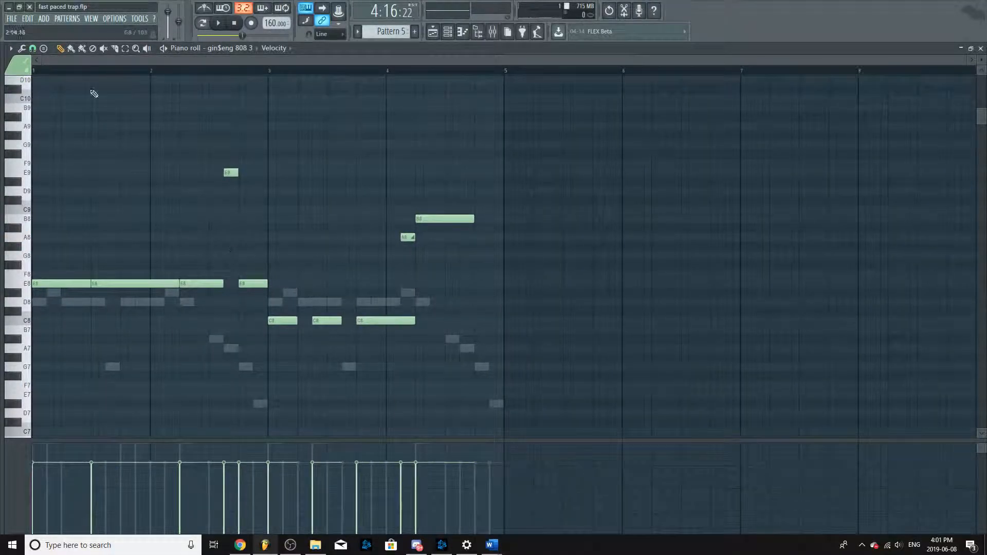
Step: Play the song from the start to check the bass line with the A8 slide
click(41, 83)
right_click(43, 88)
key(space)
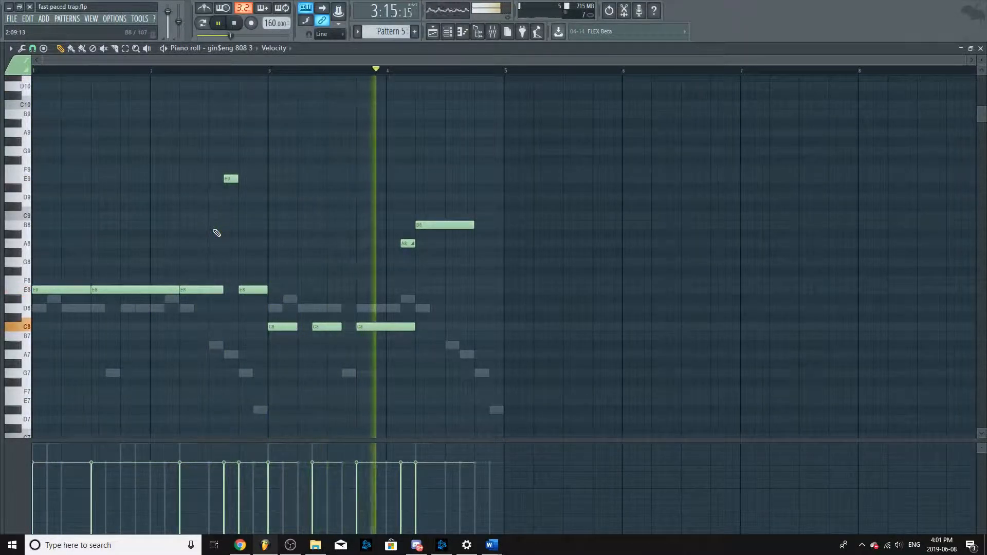
key(space)
Step: Check the slide setting in the A8 note's properties and close them without changes
scroll(360, 214, up, 5)
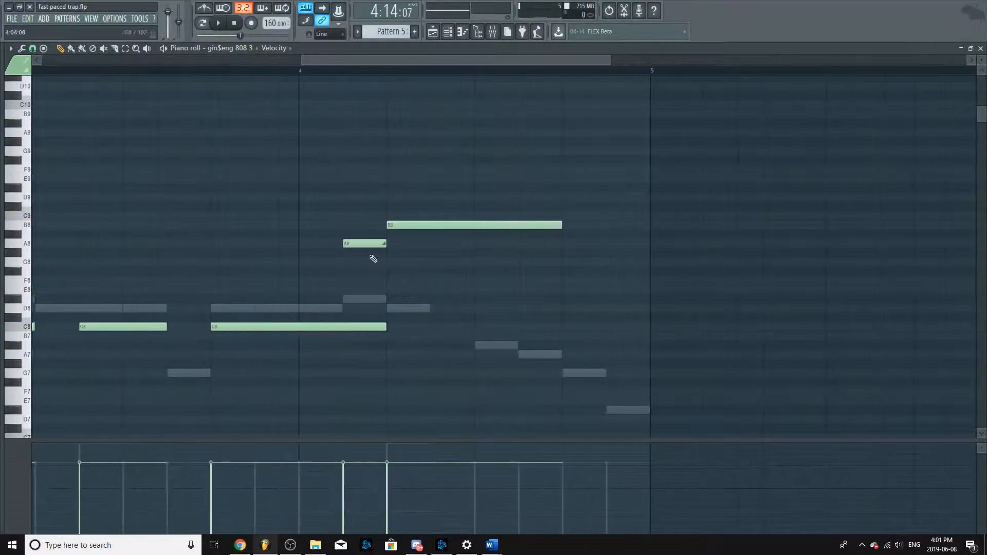
double_click(349, 242)
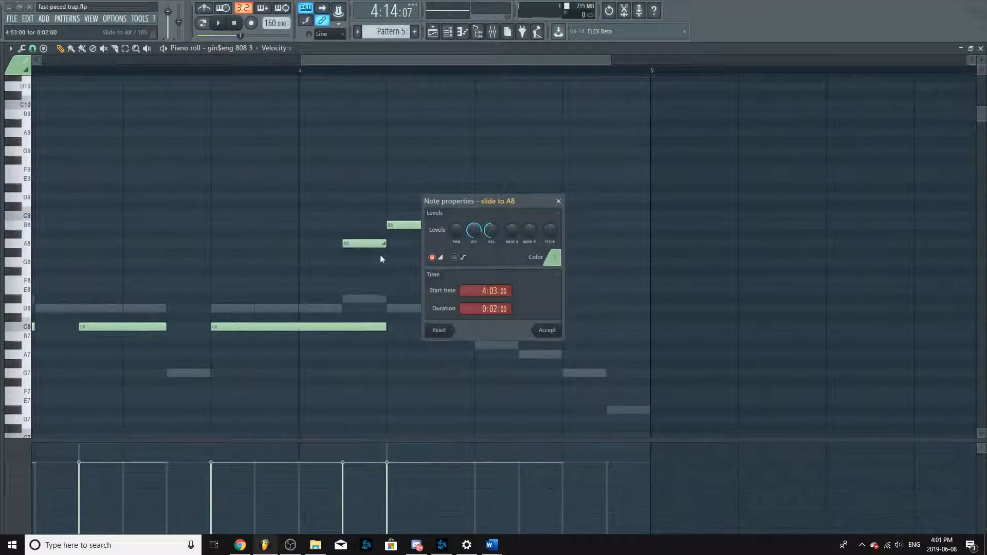
click(557, 201)
scroll(282, 273, down, 11)
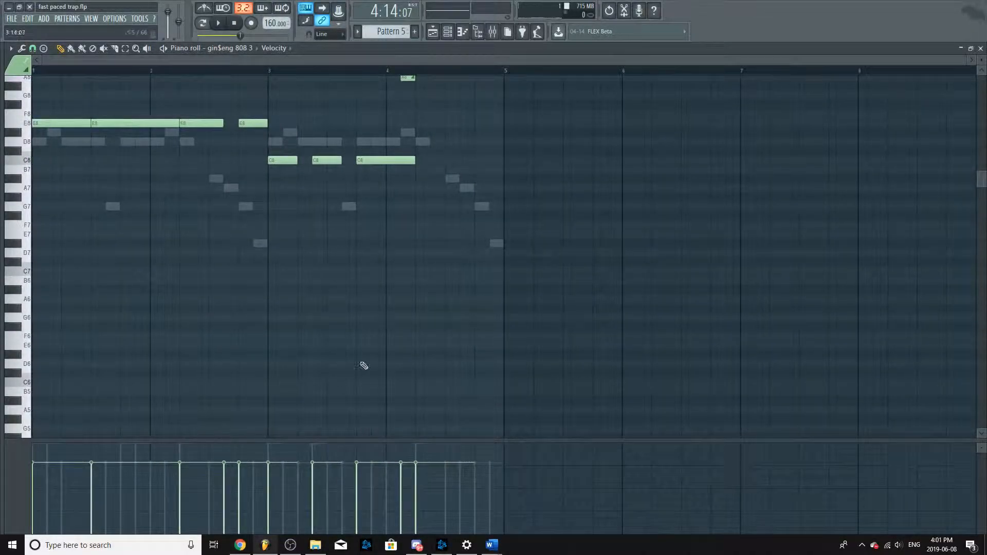
Step: Add a one-step C10 note at step 9 of bar 3 and turn it into a slide note
scroll(359, 281, up, 5)
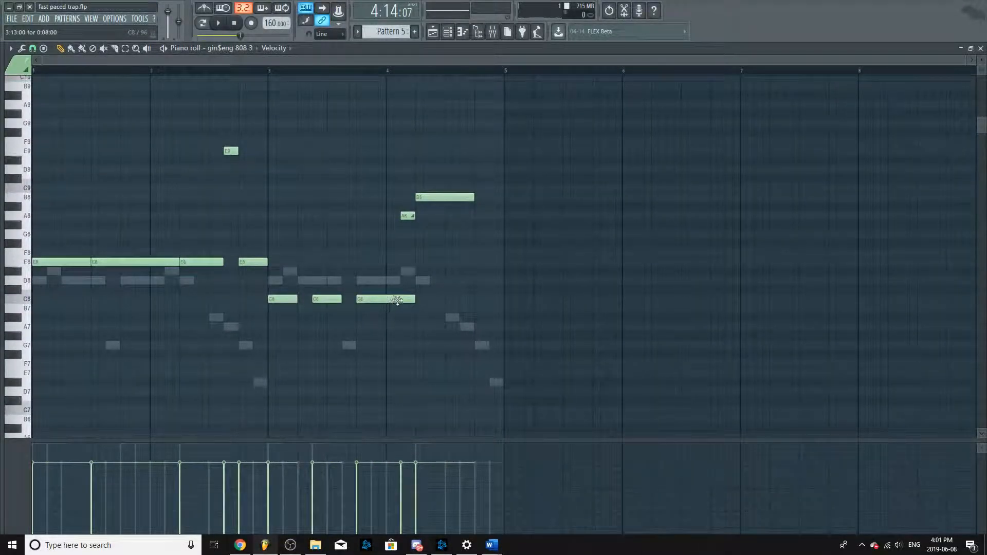
scroll(399, 252, up, 4)
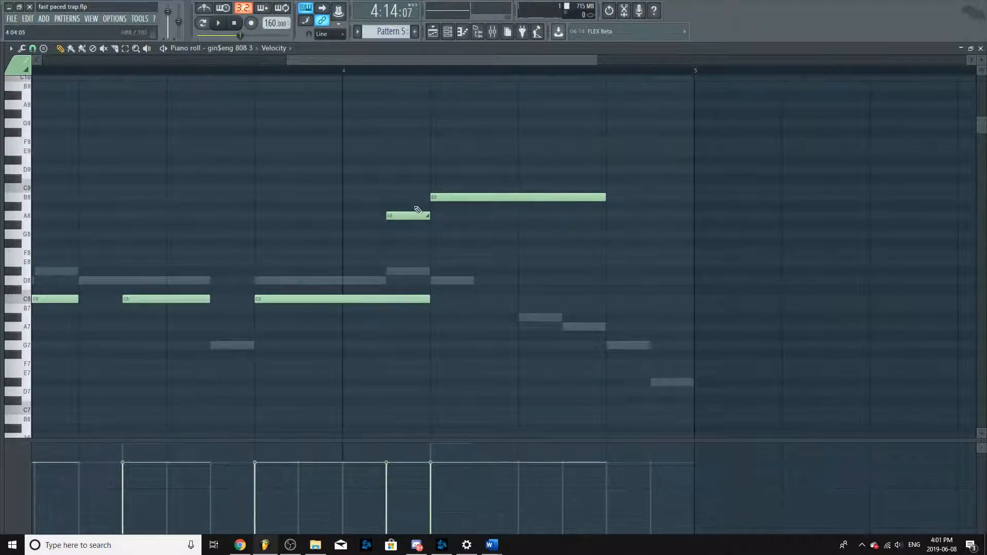
scroll(365, 242, down, 6)
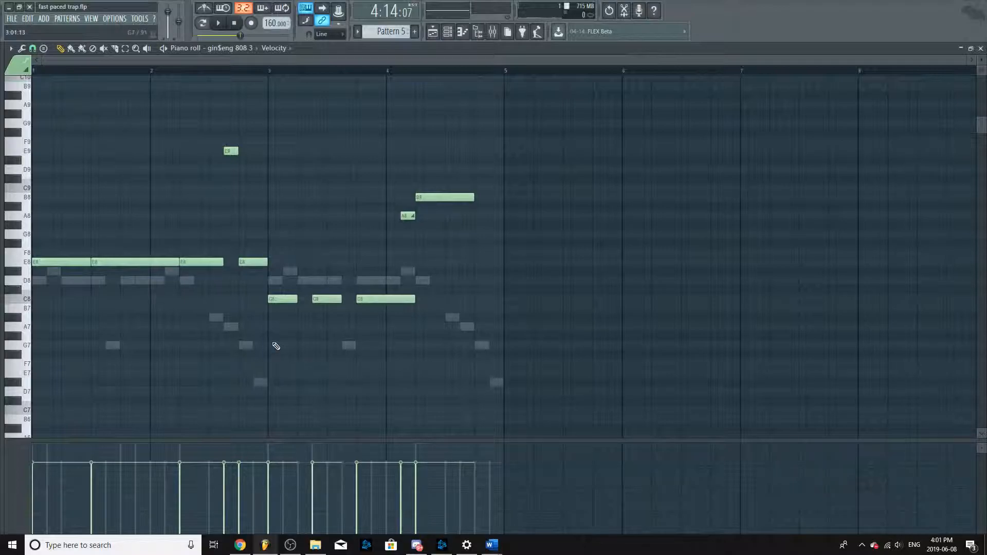
scroll(45, 273, up, 1)
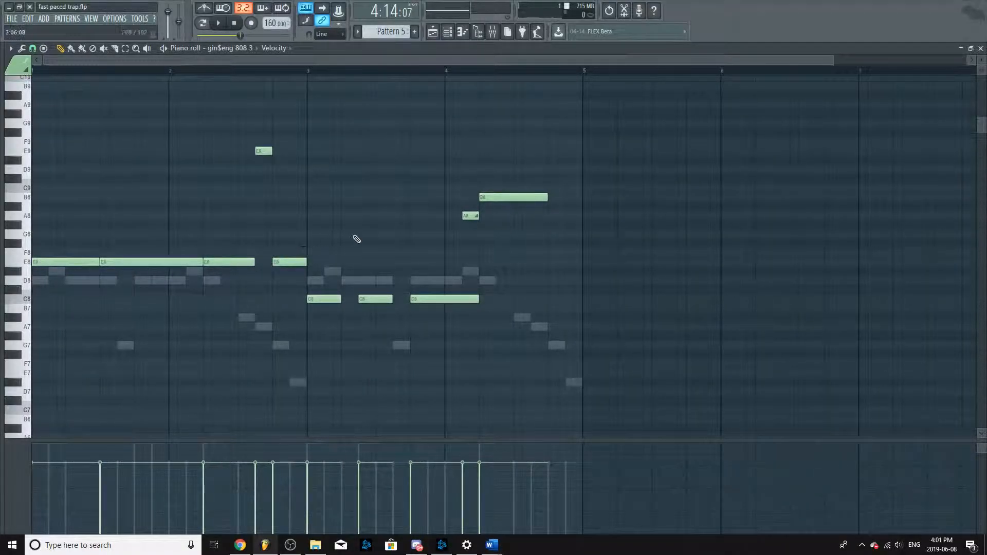
scroll(355, 239, up, 2)
scroll(353, 218, up, 4)
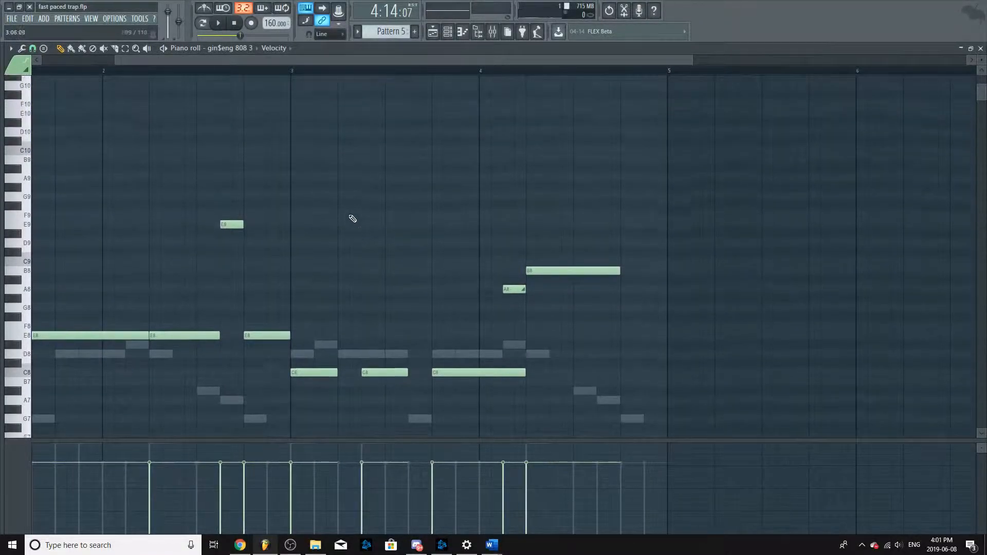
scroll(360, 232, up, 4)
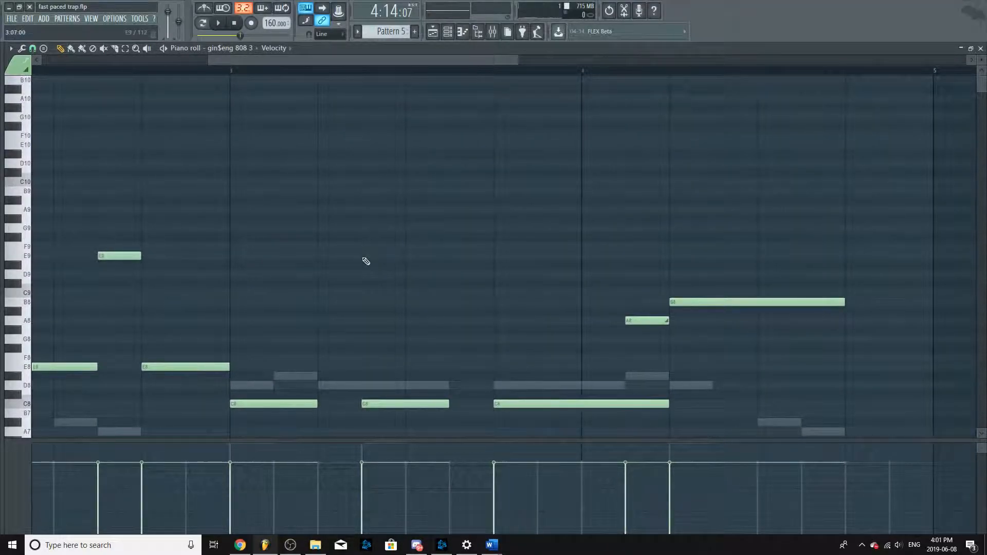
click(406, 164)
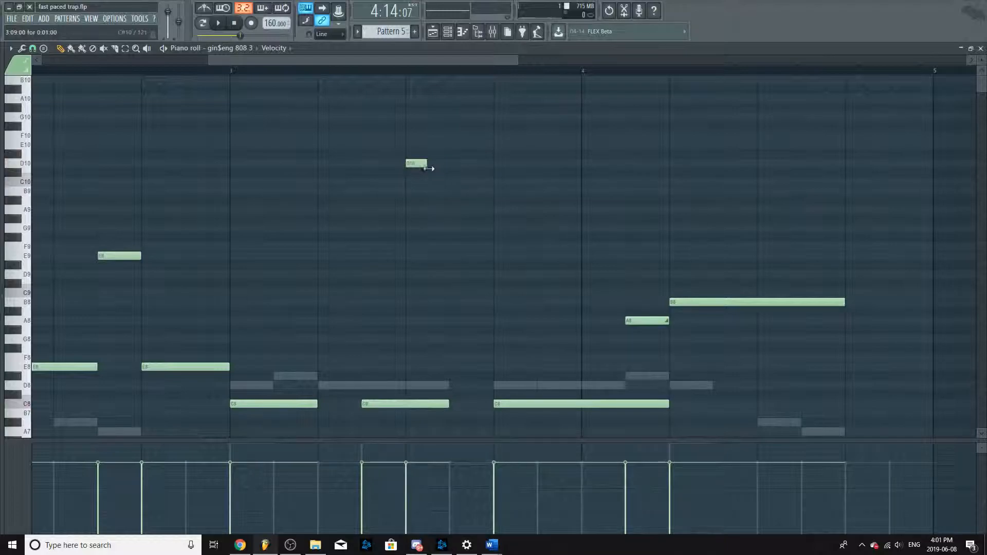
drag(418, 163, 419, 190)
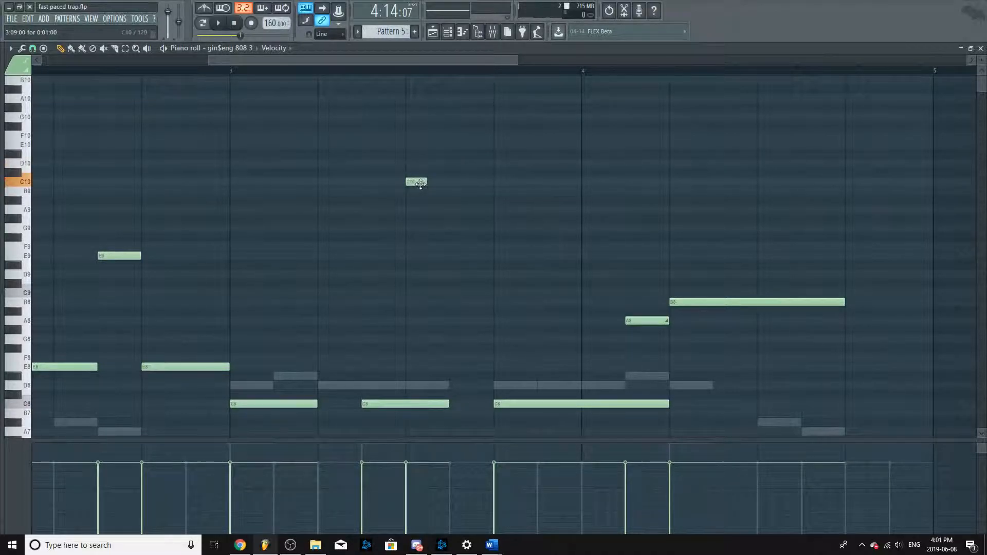
double_click(421, 183)
click(547, 330)
scroll(300, 238, down, 5)
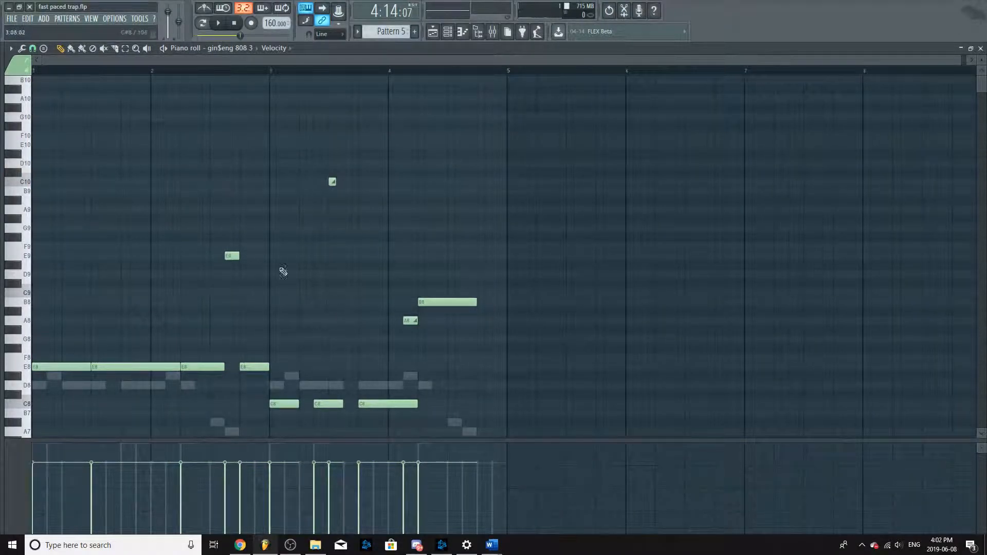
Step: Transpose all notes of the 808 bass line down three octaves, so the first note sits on E5
key(ctrl+a)
scroll(53, 256, down, 4)
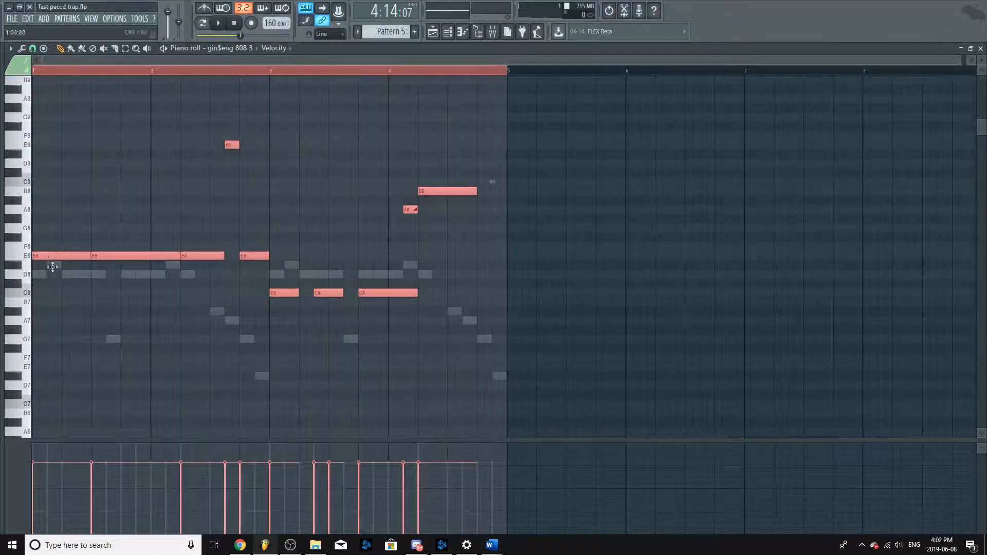
drag(58, 277, 56, 402)
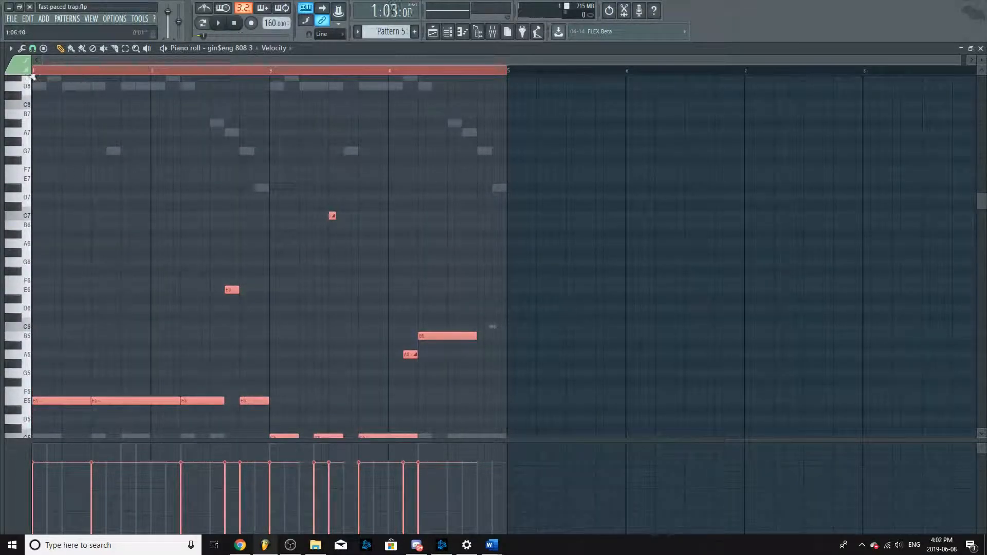
Step: Play the song from the start to check the transposed bass line
key(space)
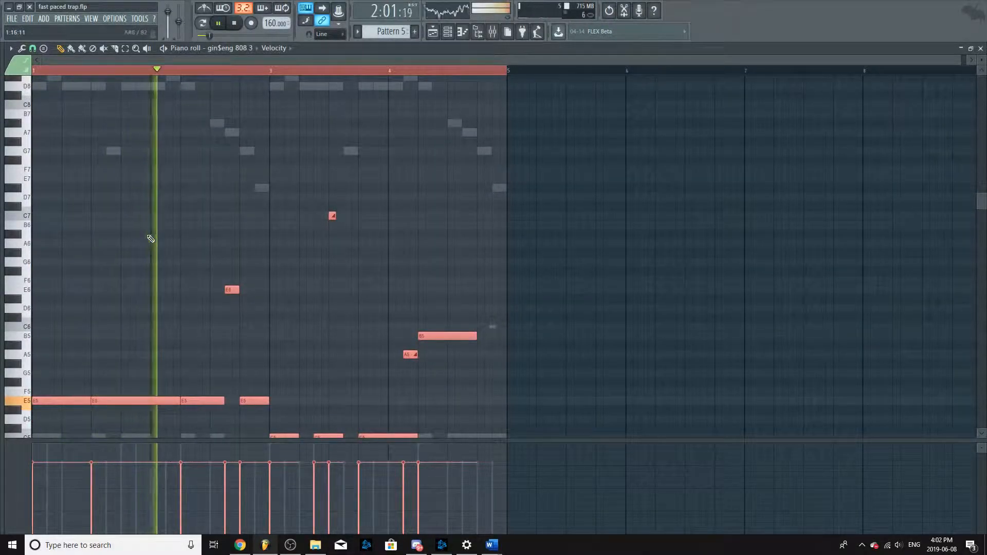
scroll(206, 273, down, 3)
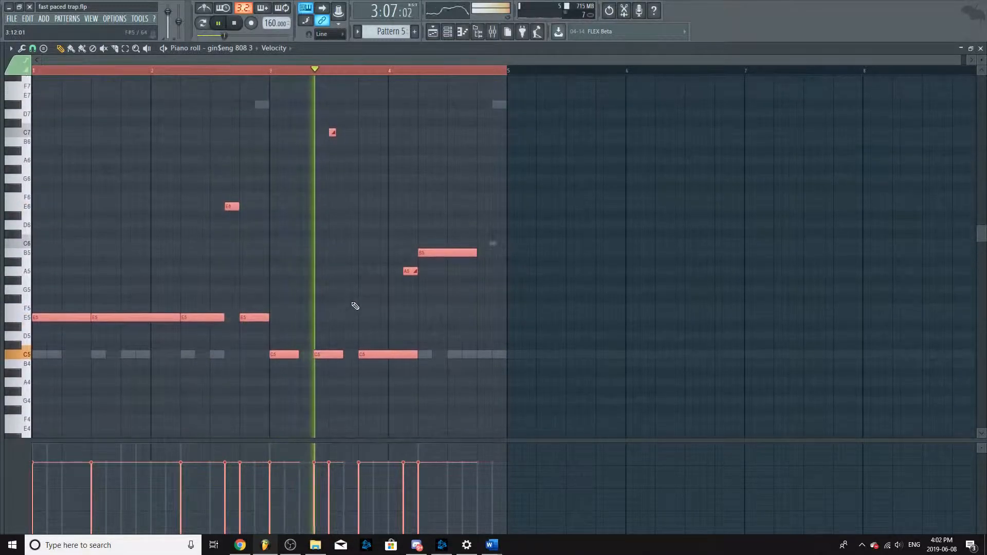
scroll(341, 296, up, 1)
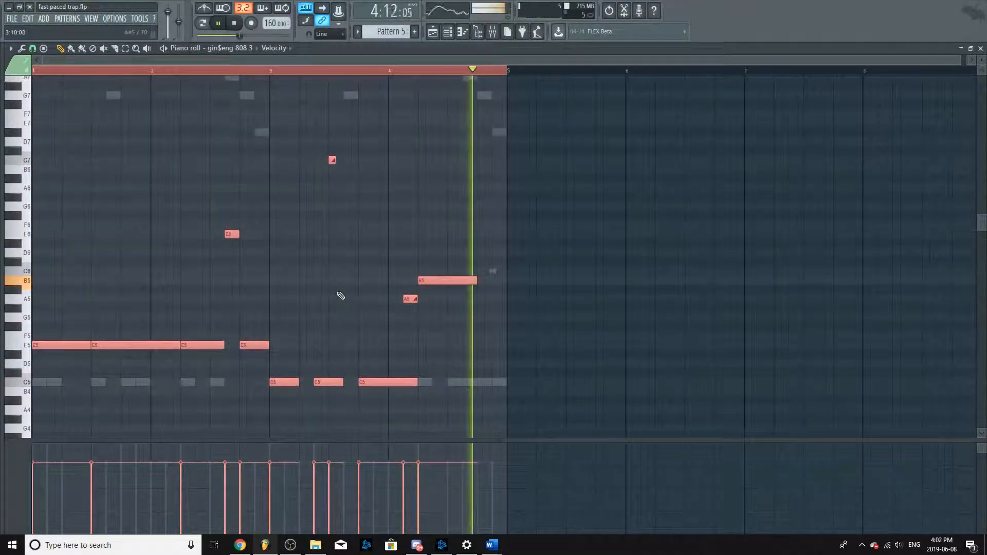
Step: Move the C7 slide note in bar 3 one step earlier, to step 8
scroll(364, 232, up, 3)
ctrl+click(364, 232)
drag(379, 160, 357, 163)
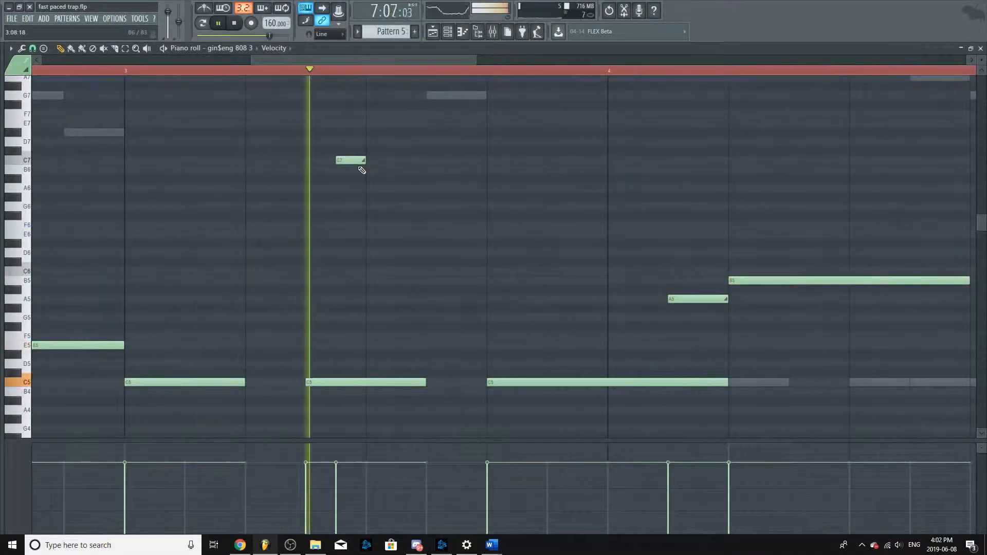
Step: Shorten the C5 note at step 7 of bar 3 to two steps and add a two-step C5 note directly after it
mouse_move(418, 382)
mouse_down()
mouse_move(389, 383)
mouse_move(413, 387)
mouse_up()
double_click(423, 382)
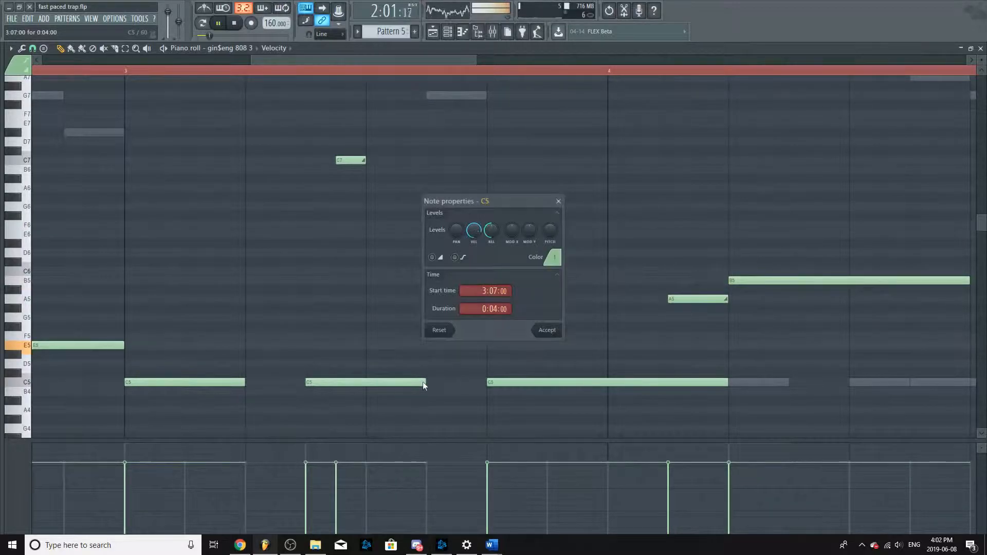
key(Escape)
drag(423, 382, 366, 389)
click(406, 383)
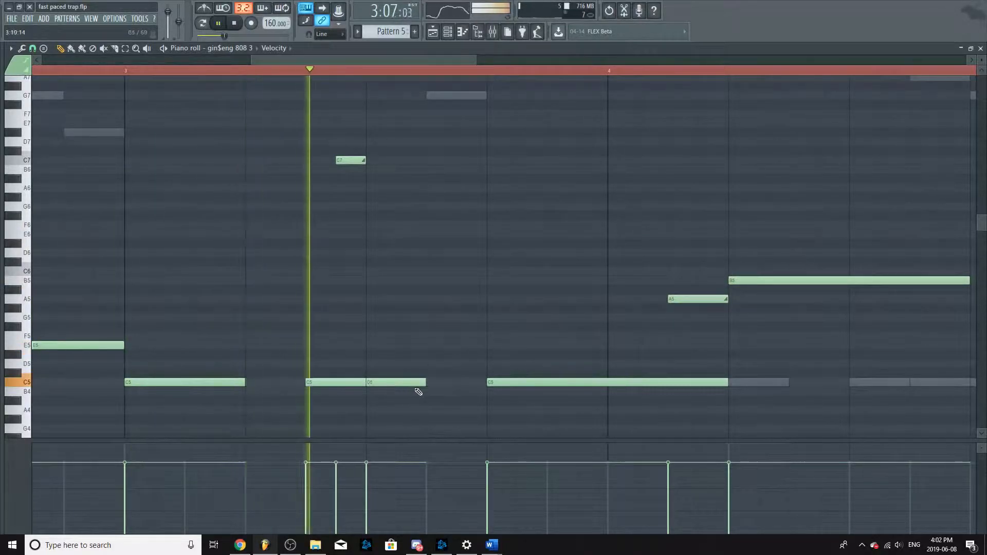
Step: Delete the C7 slide note and the added C5 note in bar 3, and restore the step 7 C5 note to four steps
right_click(352, 161)
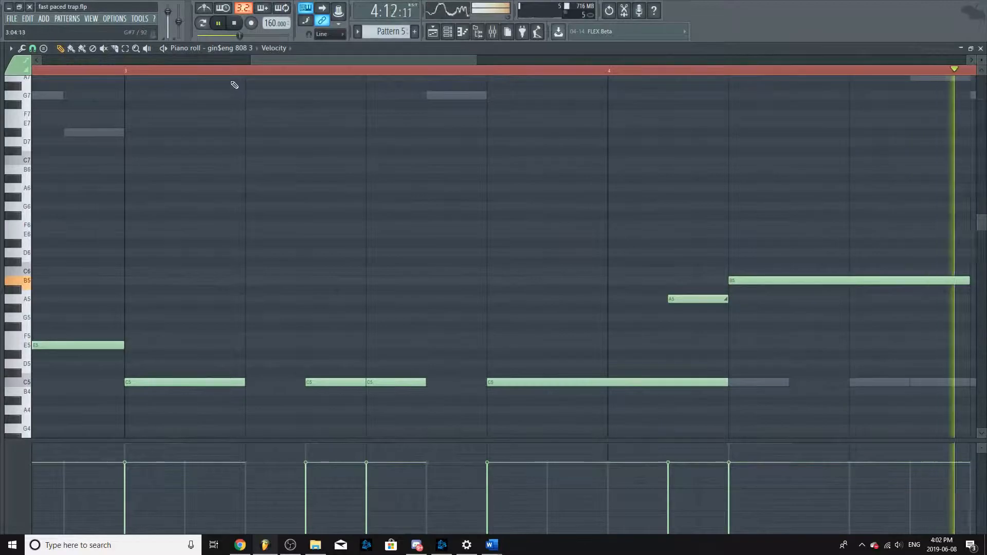
right_click(391, 384)
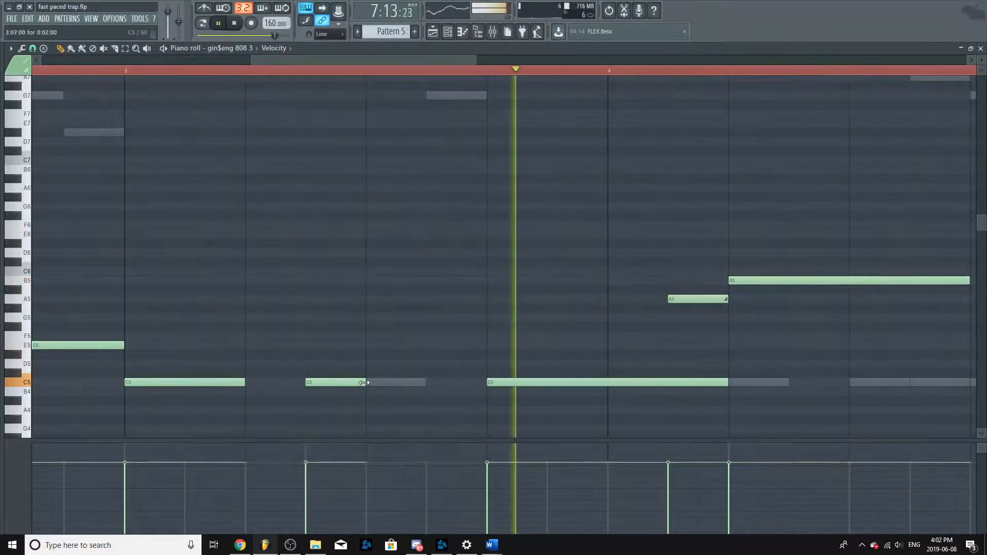
scroll(403, 379, down, 4)
key(space)
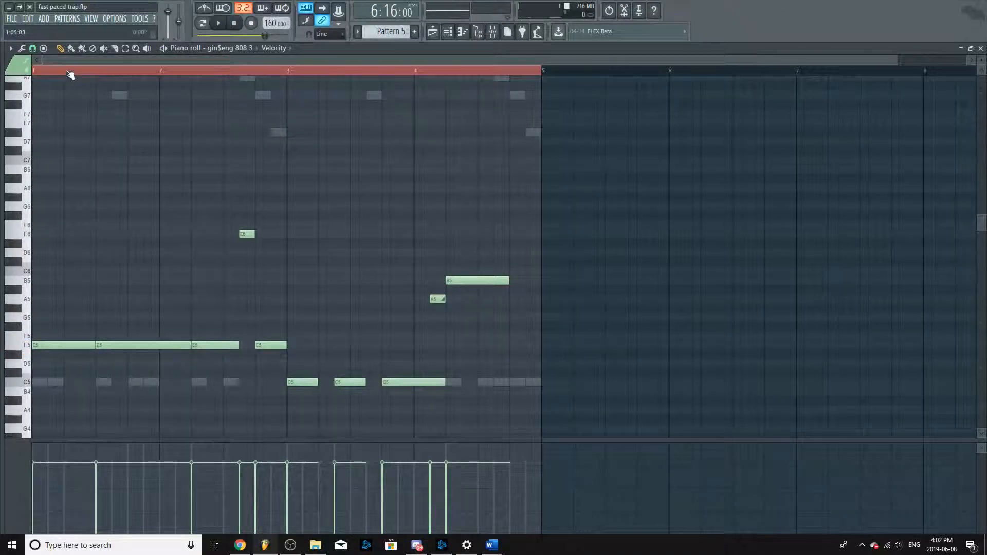
Step: Add a one-step E3 note at step 8 of bar 1, beneath the first E5 note
scroll(45, 388, up, 6)
scroll(78, 304, down, 4)
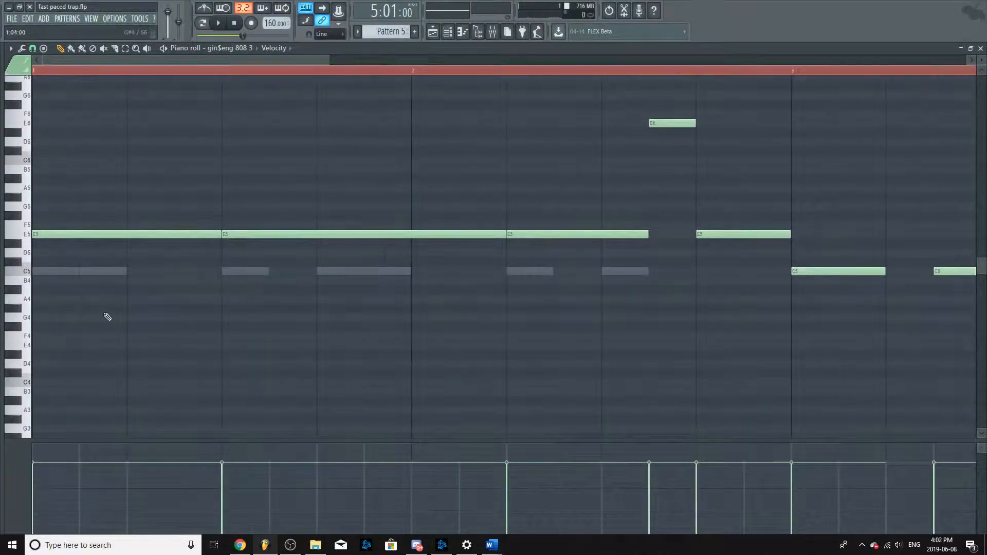
scroll(103, 308, down, 4)
scroll(106, 329, down, 3)
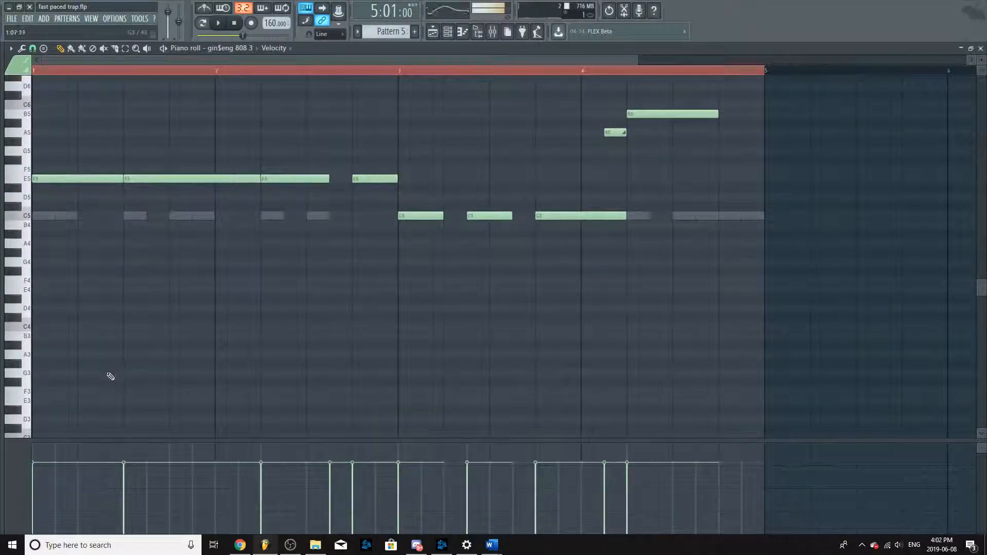
scroll(119, 396, down, 3)
click(113, 345)
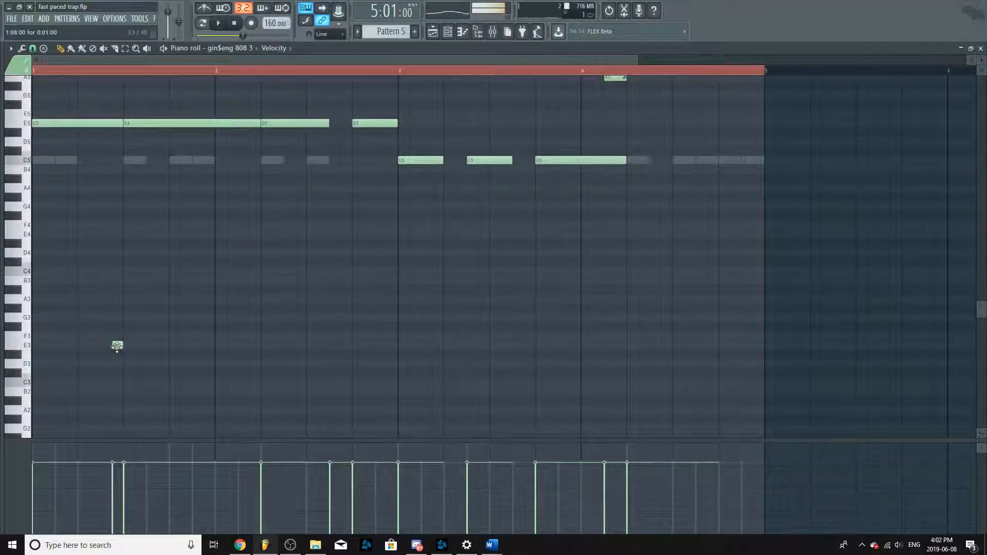
ctrl+scroll(117, 346, up, 4)
Step: Turn the E3 note in bar 1 into a slide note through its note properties
double_click(126, 346)
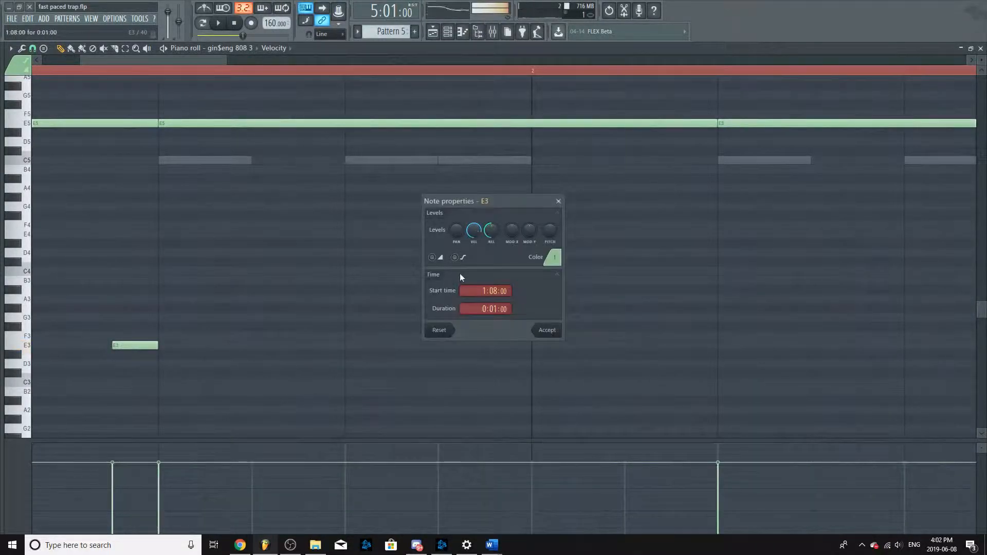
click(559, 202)
scroll(148, 323, down, 5)
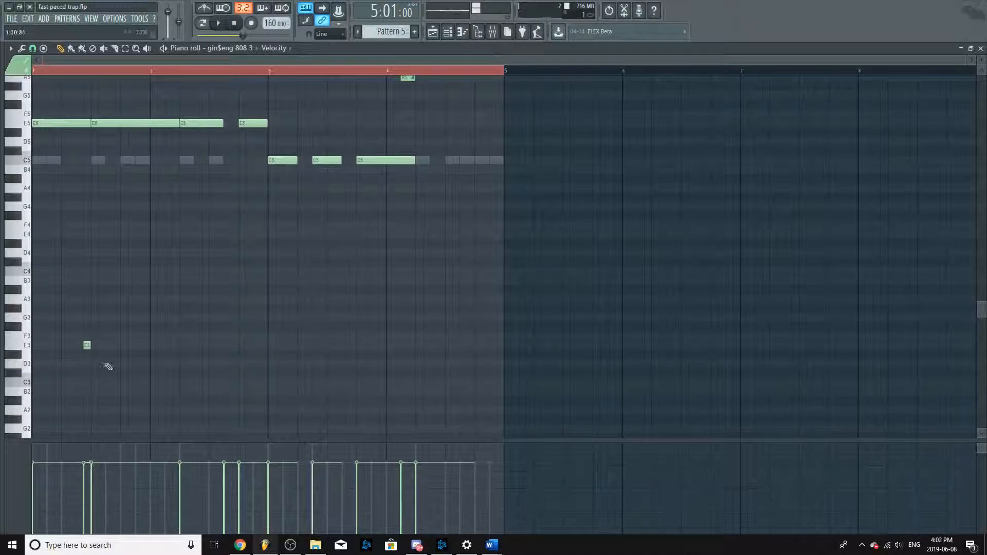
double_click(88, 346)
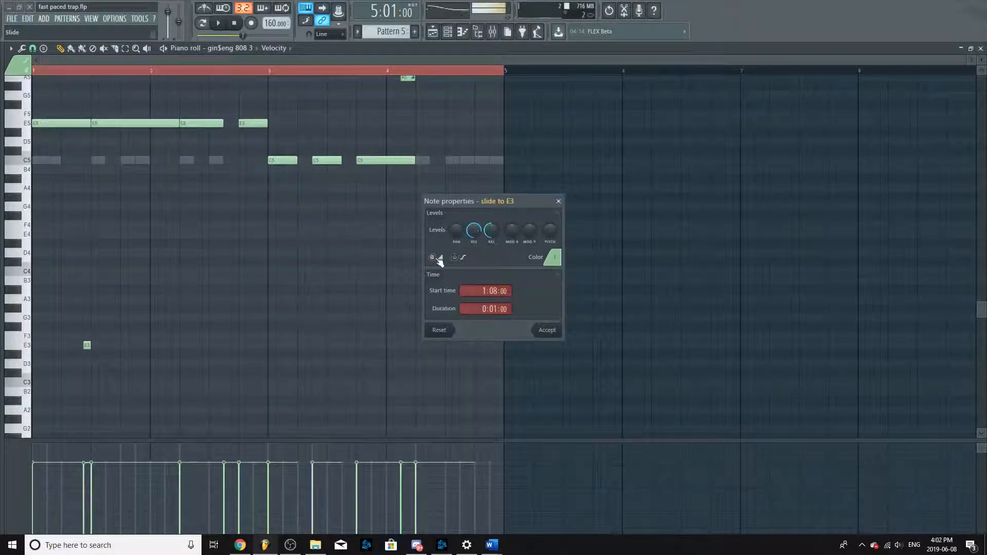
click(547, 330)
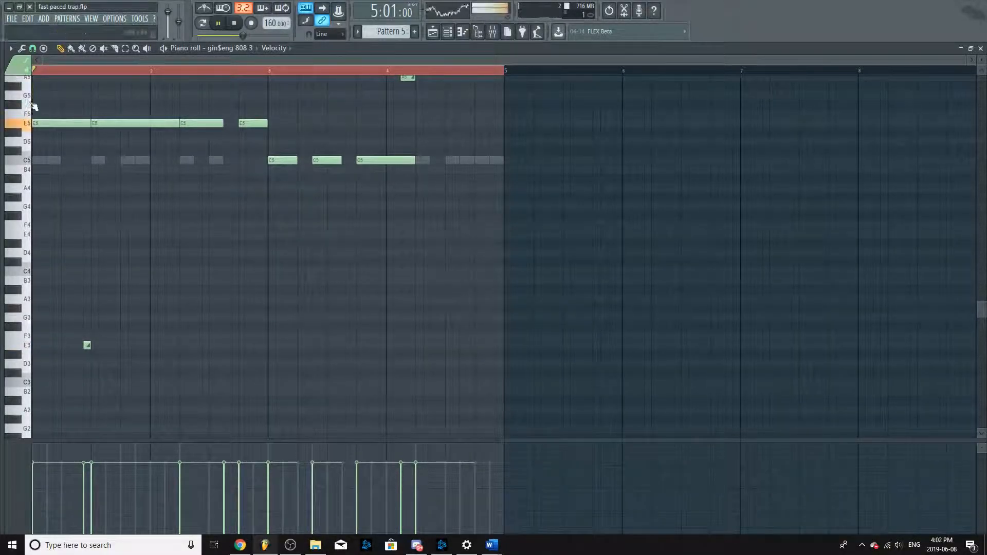
Step: Lengthen the E3 slide note in bar 1 to two steps, starting at step 7
scroll(67, 271, up, 4)
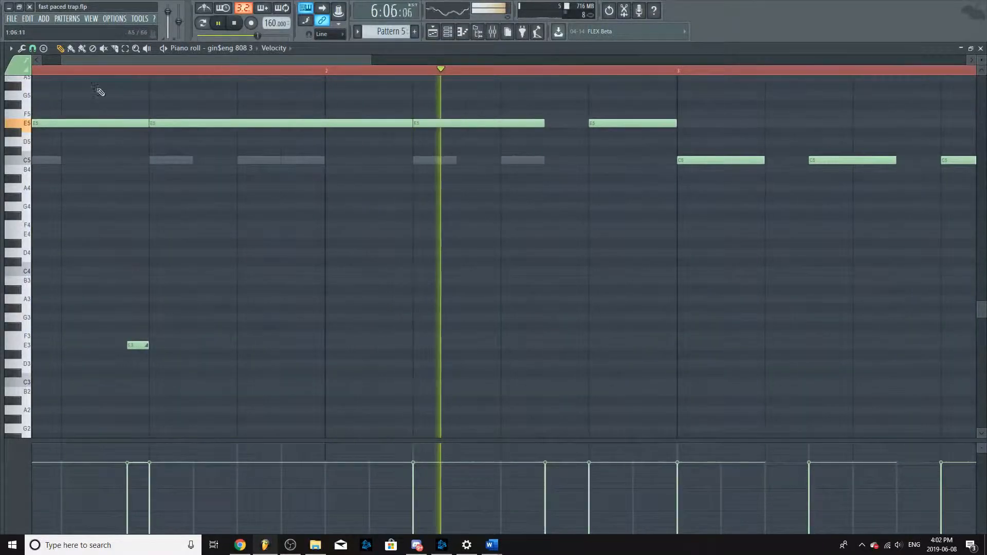
drag(194, 350, 208, 346)
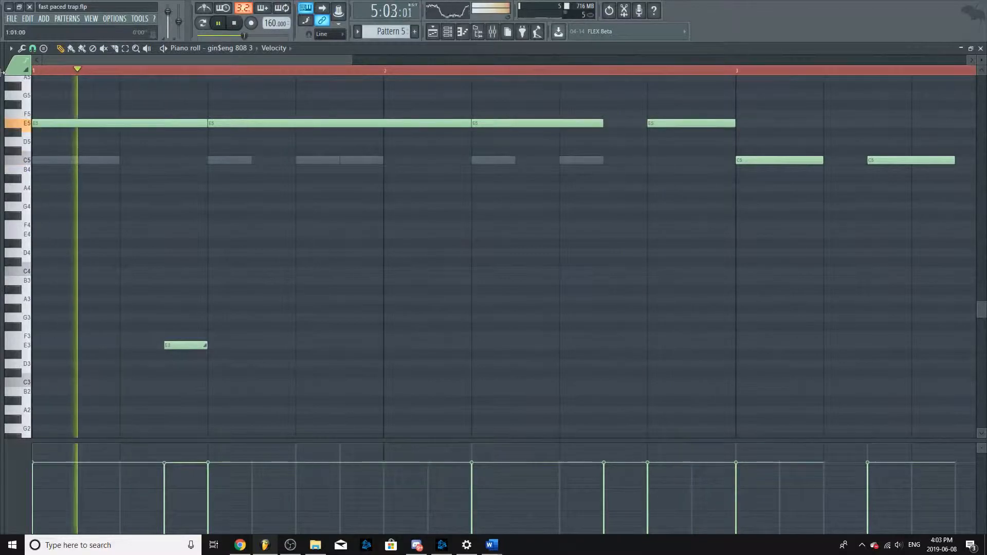
click(218, 23)
Step: Play the song to check the bass line with the E3 slide in bar 1
scroll(132, 213, down, 4)
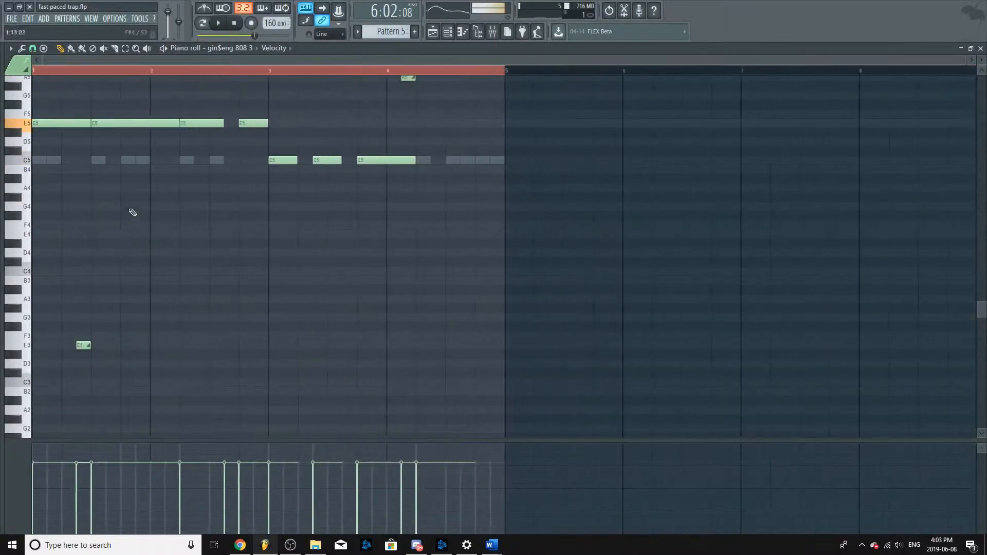
key(space)
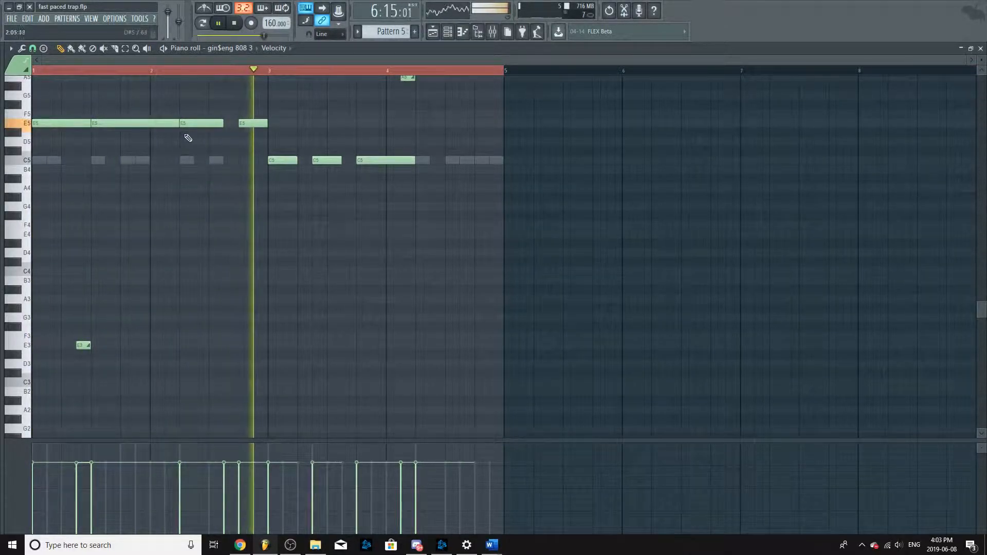
scroll(192, 144, up, 5)
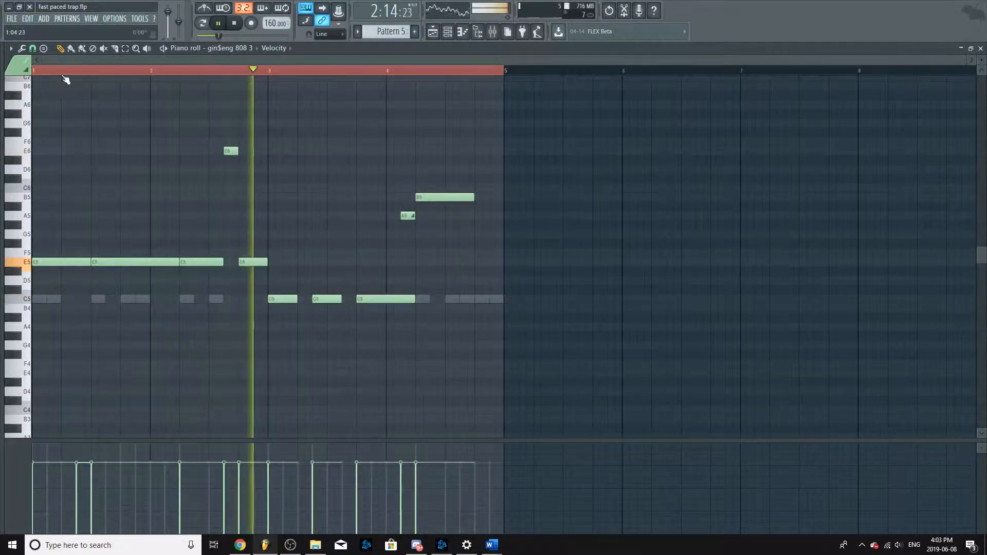
key(space)
Step: Shorten the second E5 note to end at bar 2 and add a four-step, lower-velocity E5 note at the start of bar 2
scroll(150, 258, up, 2)
scroll(150, 259, up, 1)
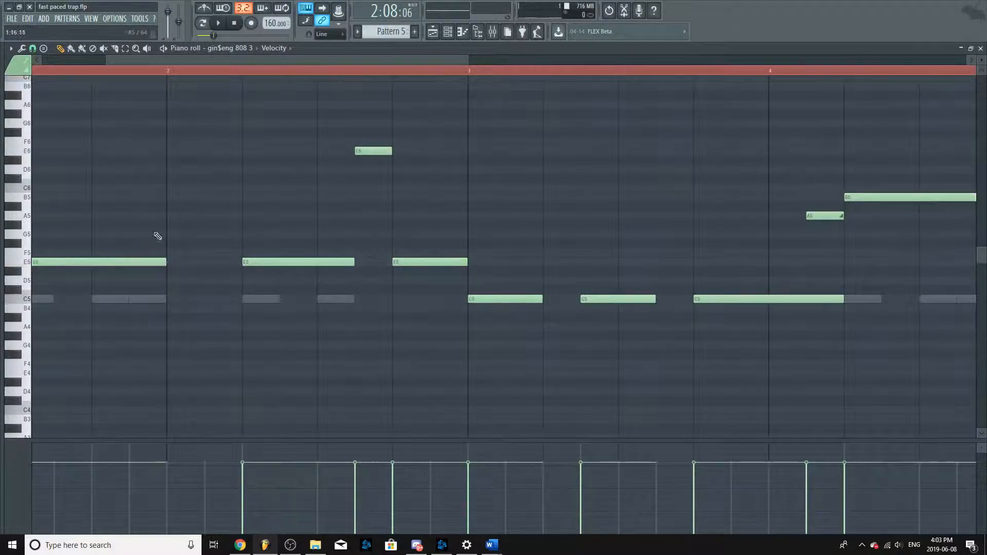
scroll(91, 253, down, 3)
scroll(154, 263, up, 3)
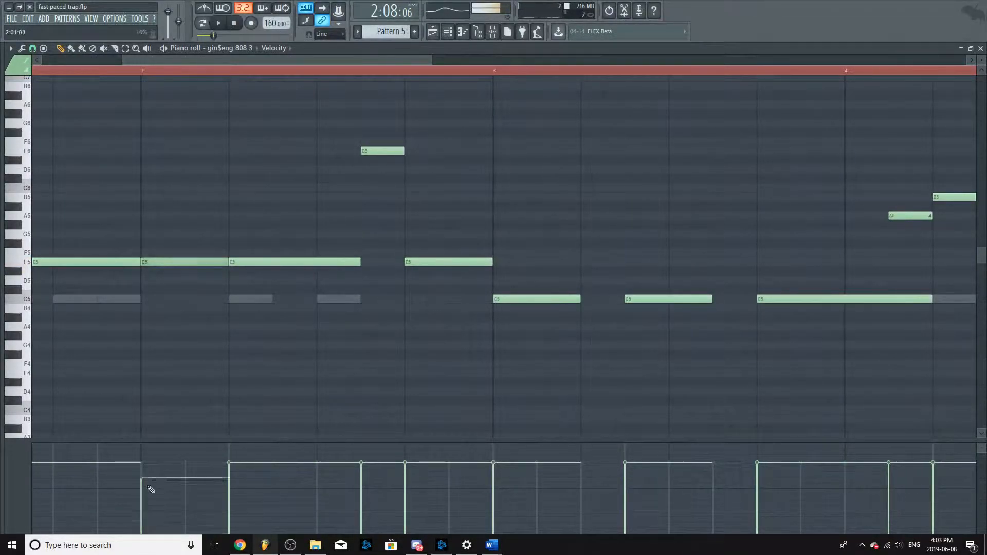
scroll(176, 309, down, 1)
scroll(158, 272, down, 3)
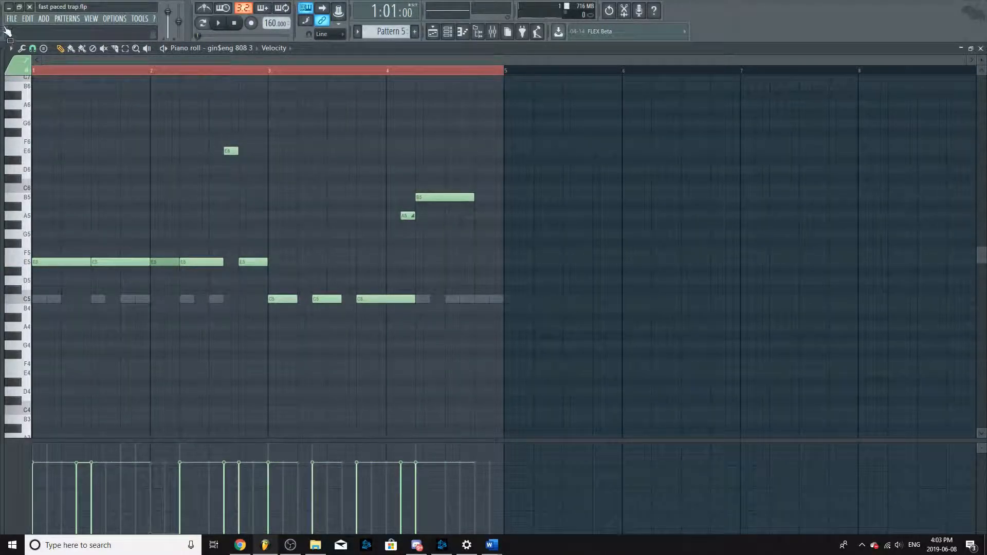
Step: Play the song to check the bass line with the added E5 note at the start of bar 2
key(space)
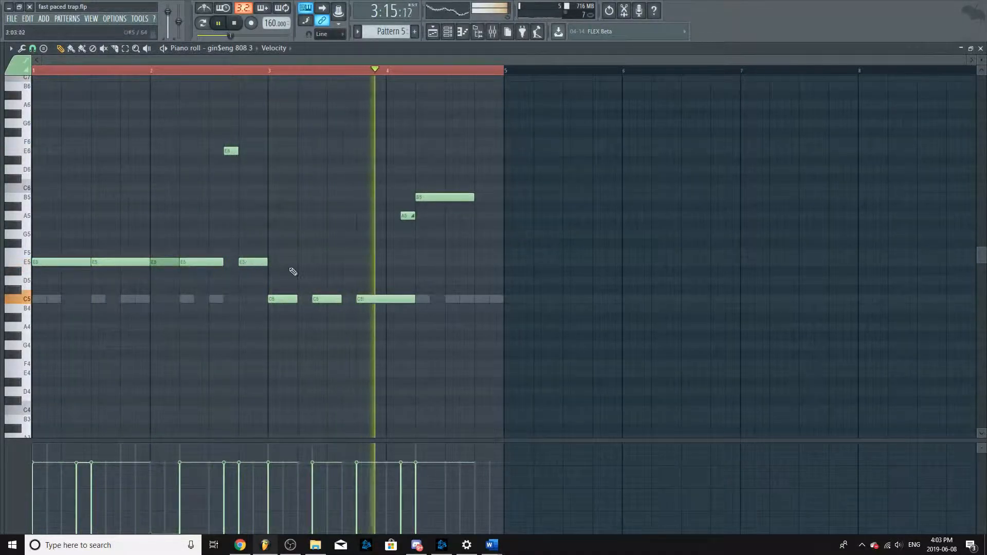
scroll(309, 272, up, 3)
scroll(360, 272, up, 4)
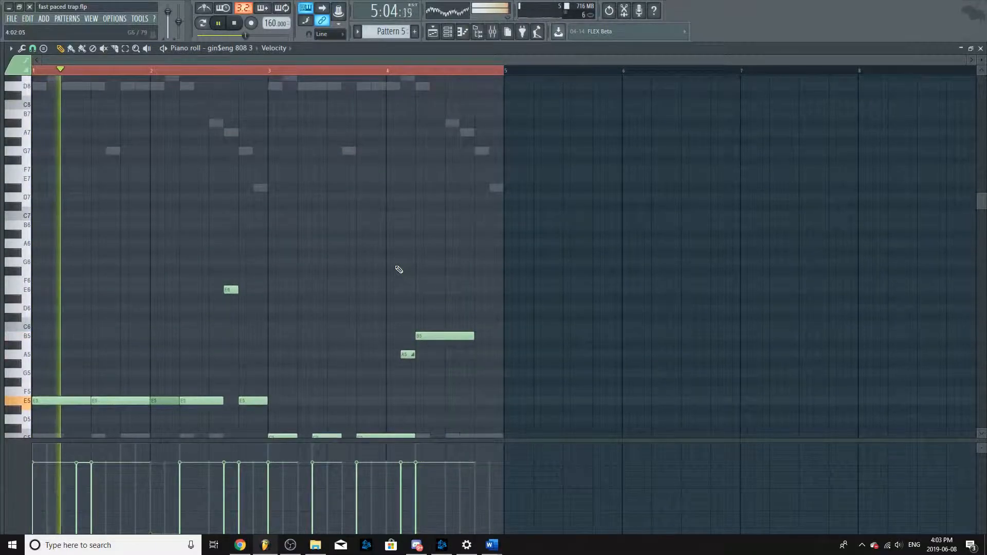
scroll(380, 289, down, 4)
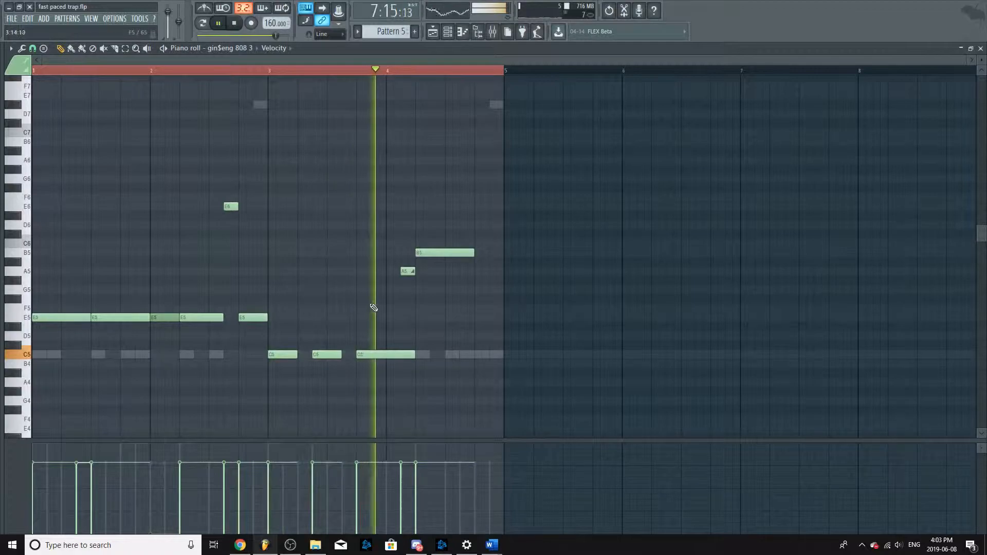
key(space)
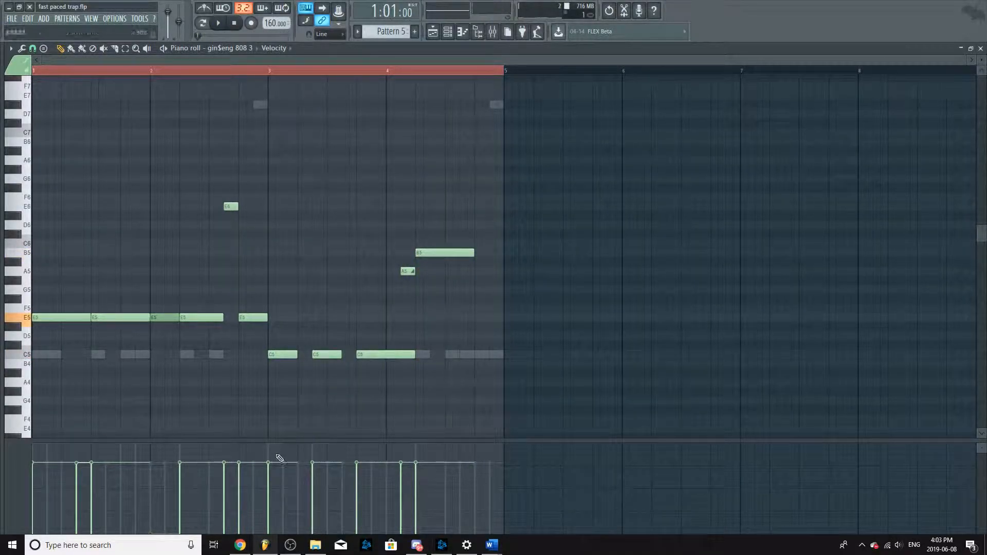
Step: Place two four-bar clips of the 808 pattern on Track 4 of the playlist, starting at bars 1 and 5
click(433, 31)
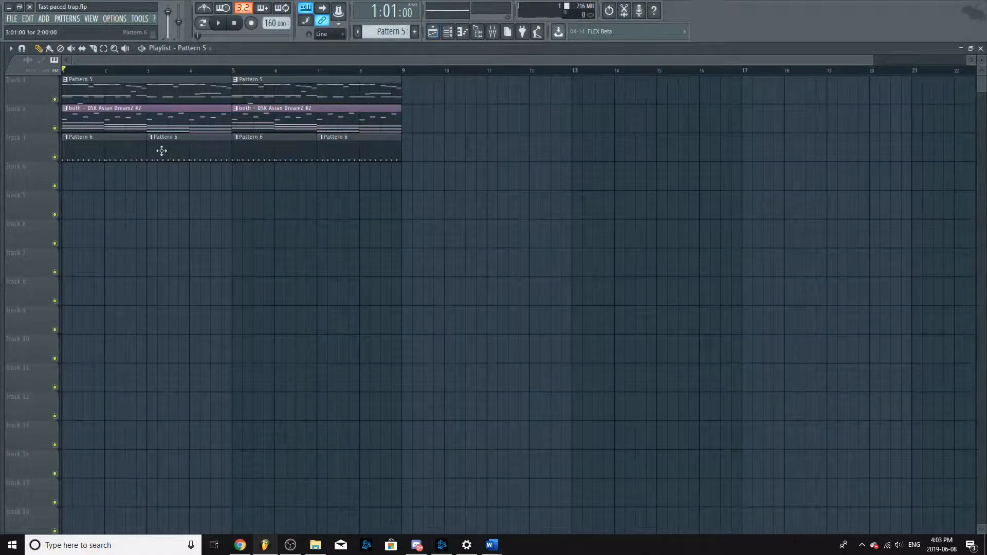
ctrl+scroll(63, 149, up, 3)
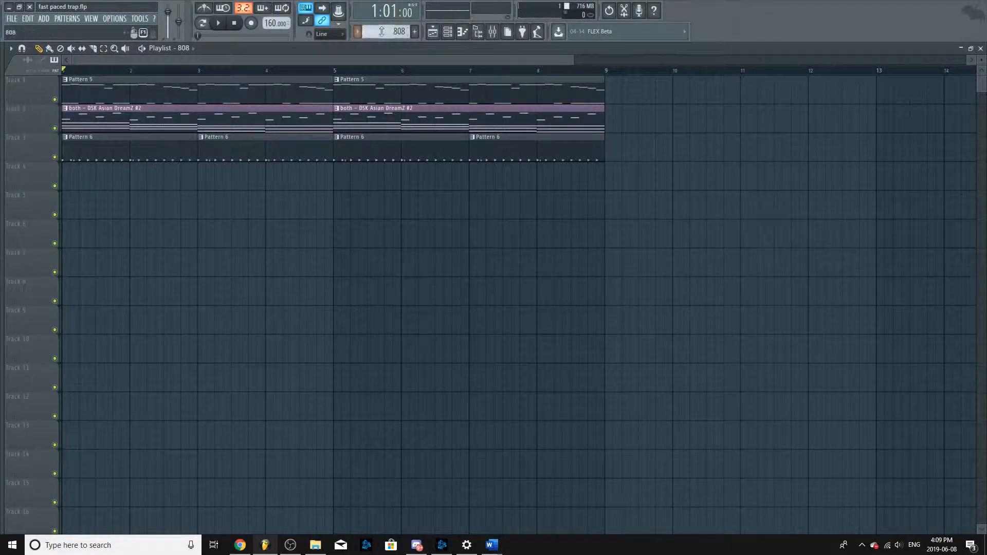
drag(172, 212, 112, 181)
click(342, 177)
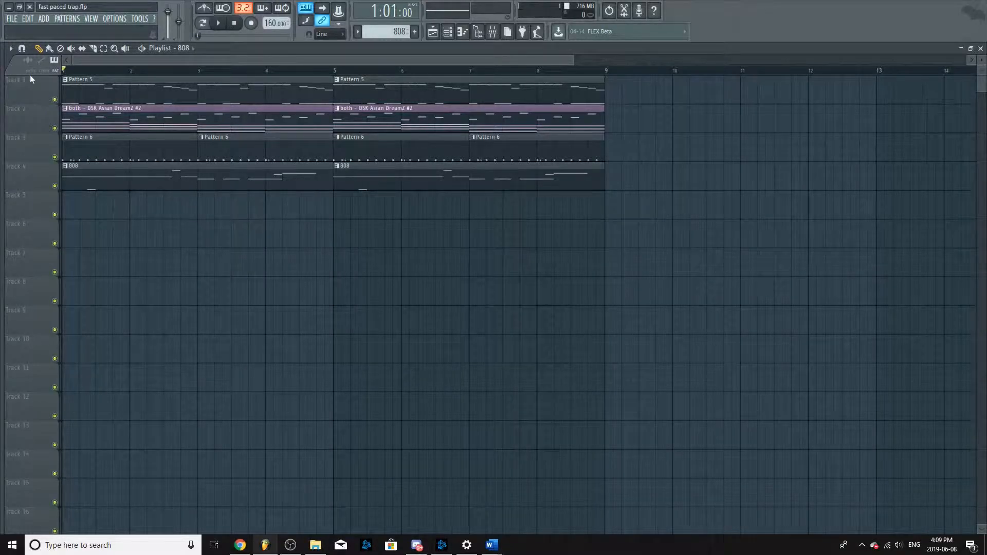
Step: Play the arrangement with the 808 clips and return the playhead to the start of bar 1
key(space)
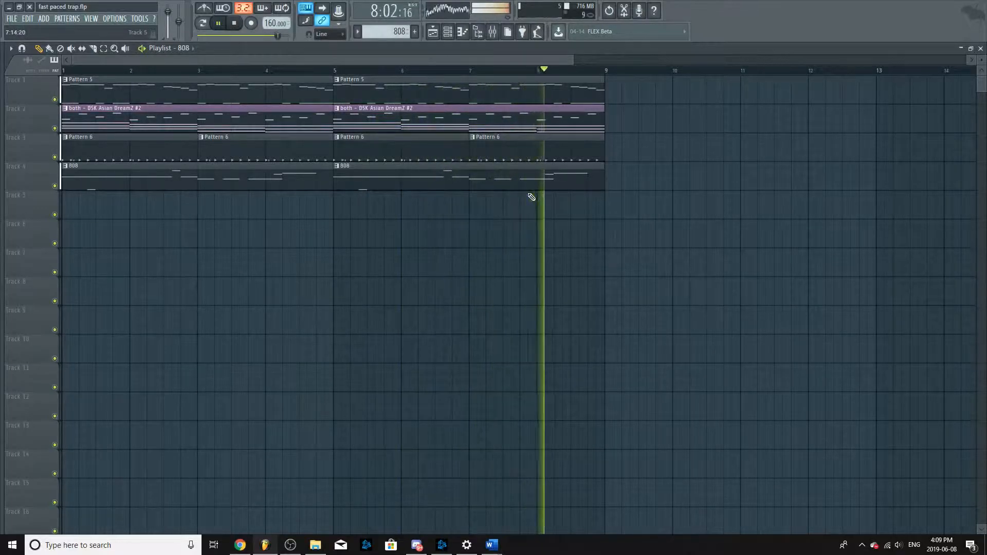
click(219, 25)
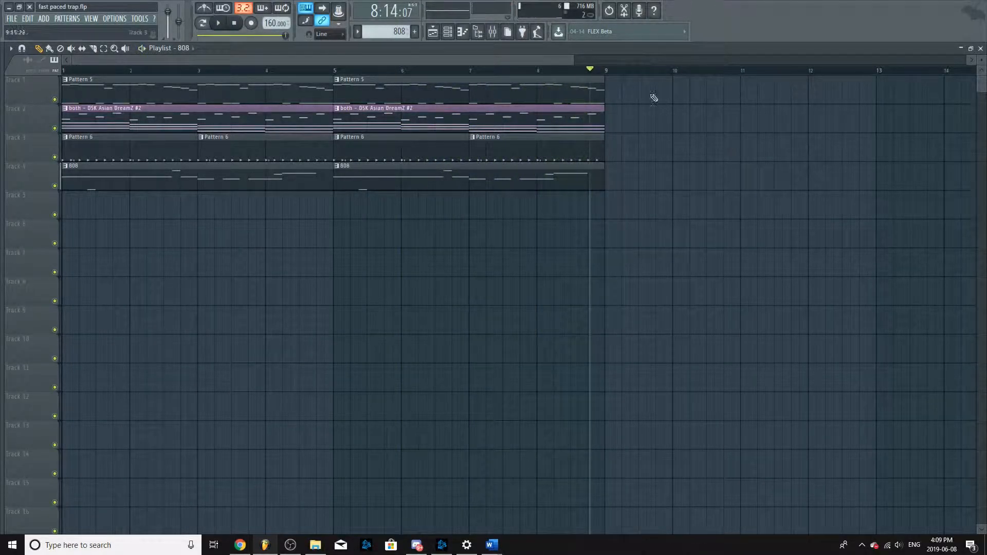
drag(595, 70, 13, 55)
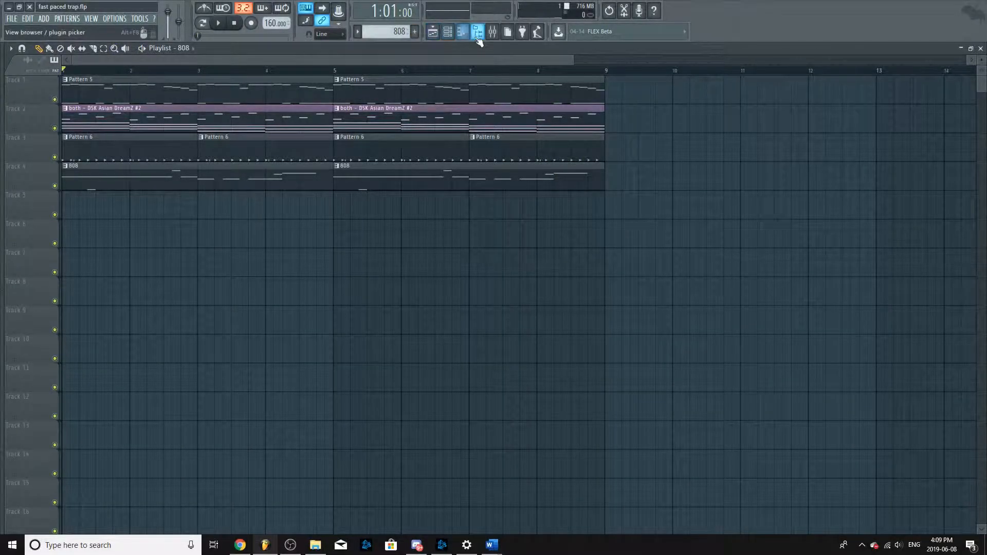
Step: Open the Fruity Limiter on the 808 mixer track and play the song to examine how it ducks the bass
click(493, 33)
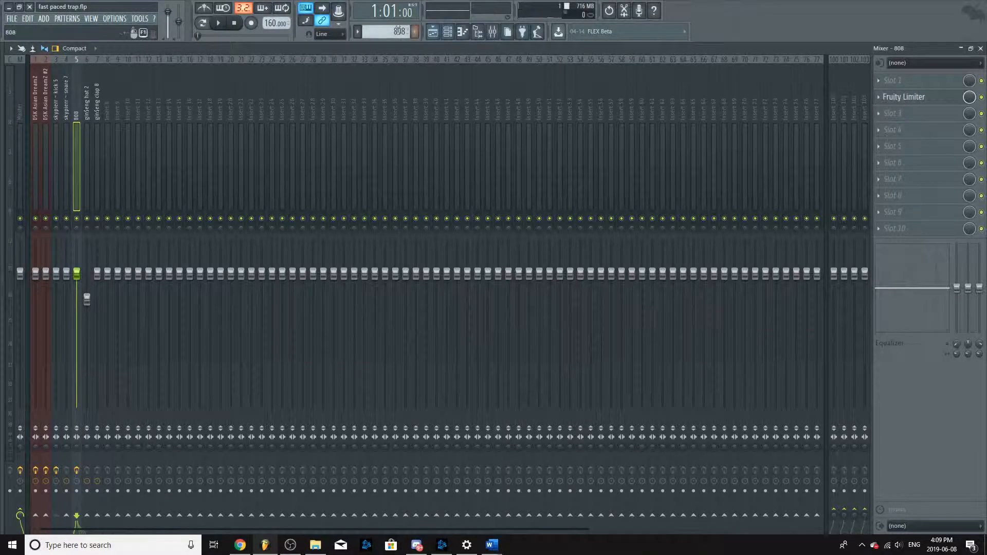
click(451, 34)
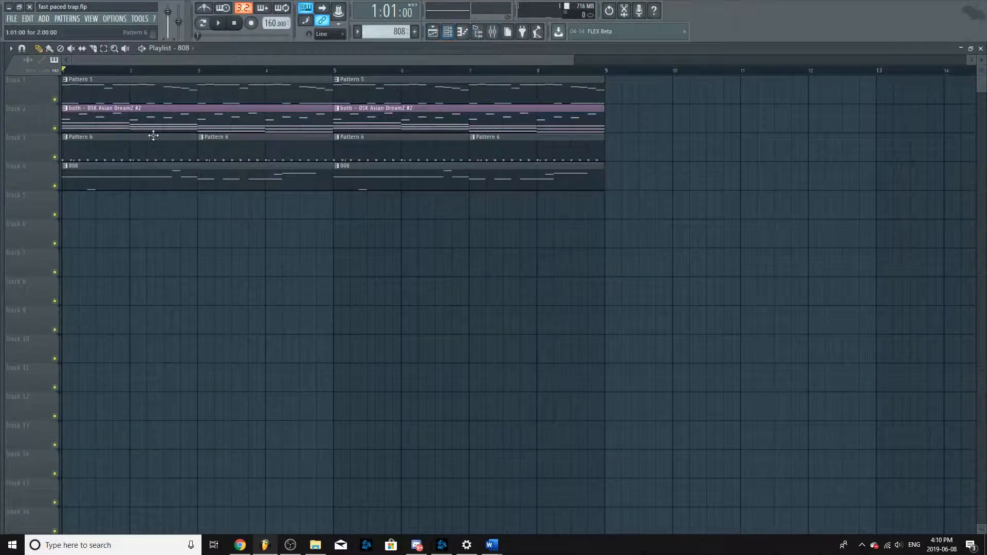
click(492, 34)
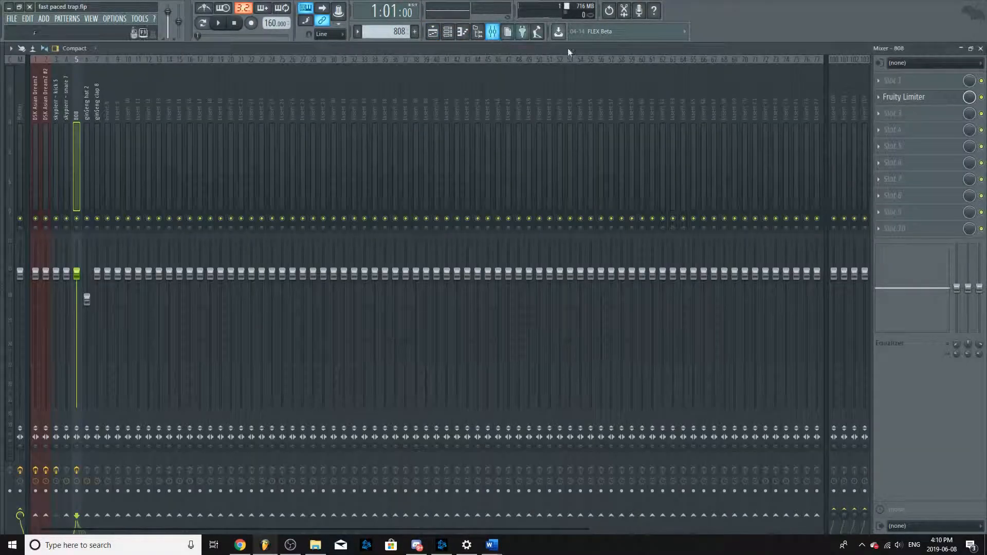
click(910, 97)
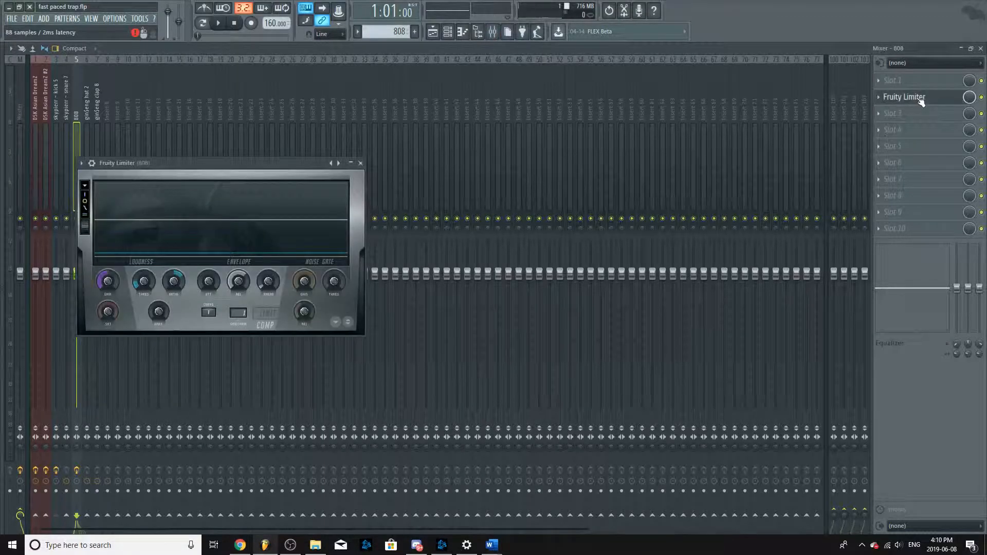
drag(247, 164, 378, 191)
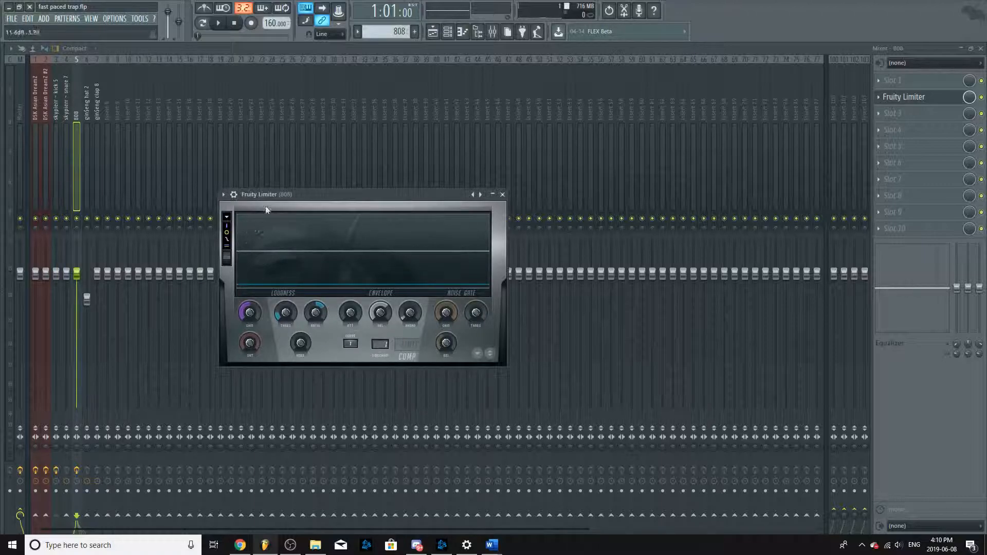
drag(318, 194, 311, 168)
key(space)
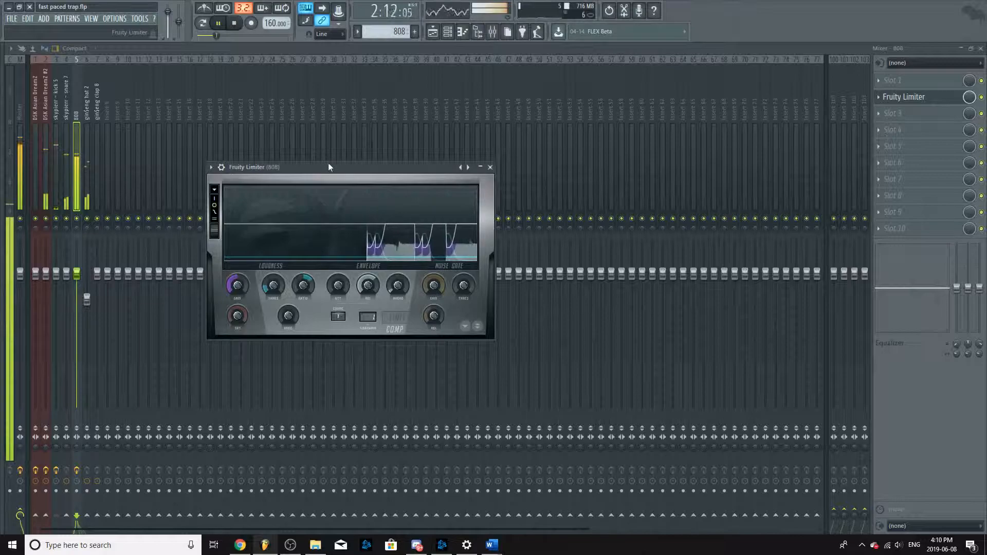
drag(342, 168, 354, 176)
key(space)
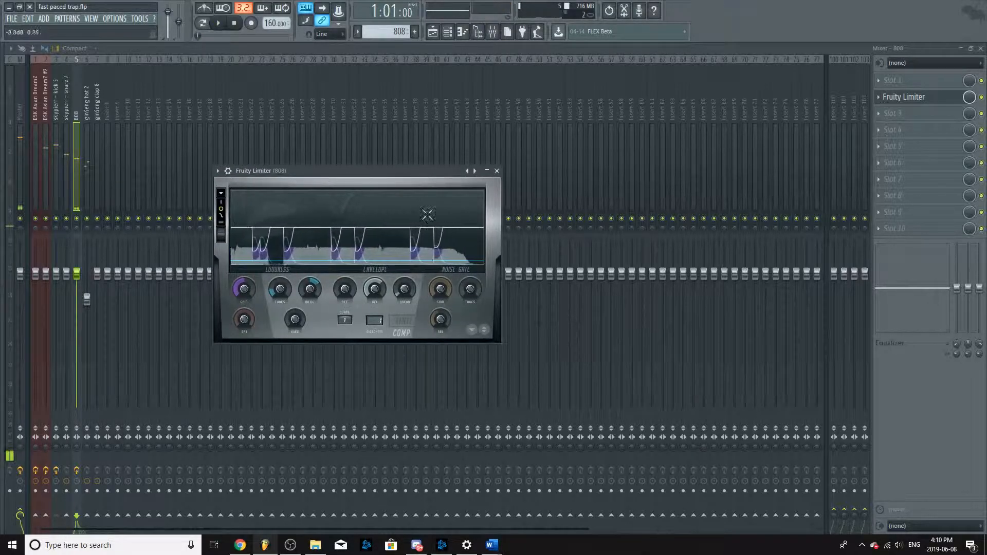
drag(332, 174, 330, 166)
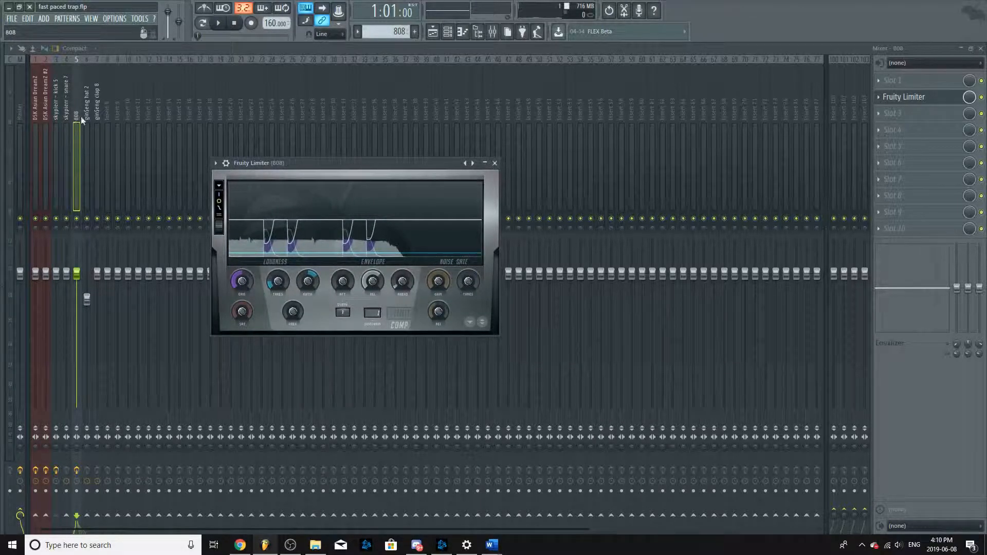
Step: Reopen the 808 track's Fruity Limiter from the mixer and watch its compression curve during another playback
click(434, 33)
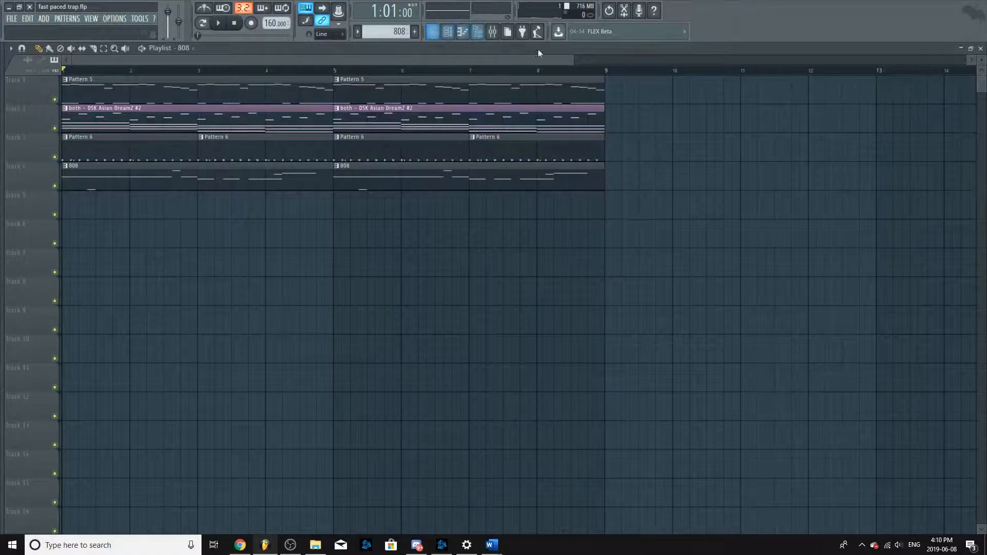
click(494, 33)
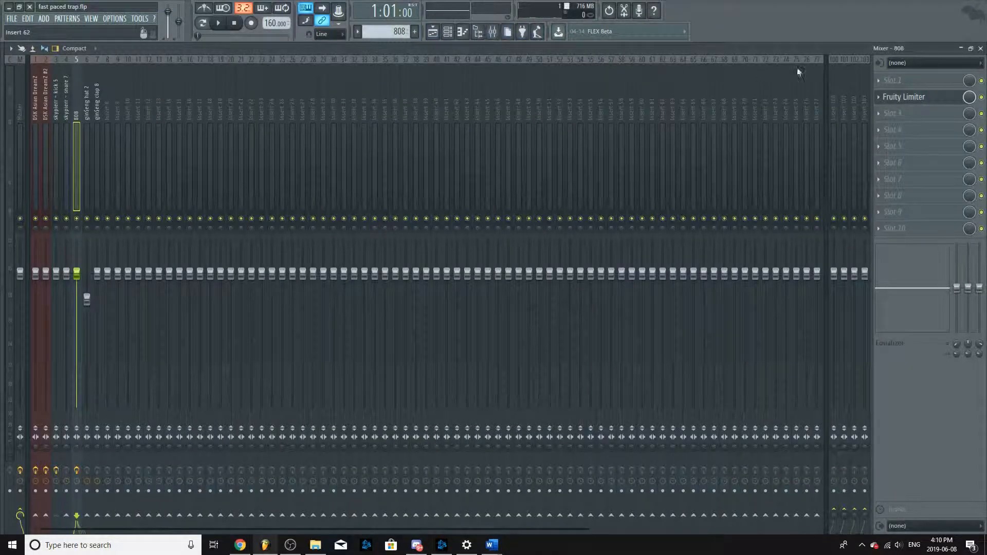
click(915, 99)
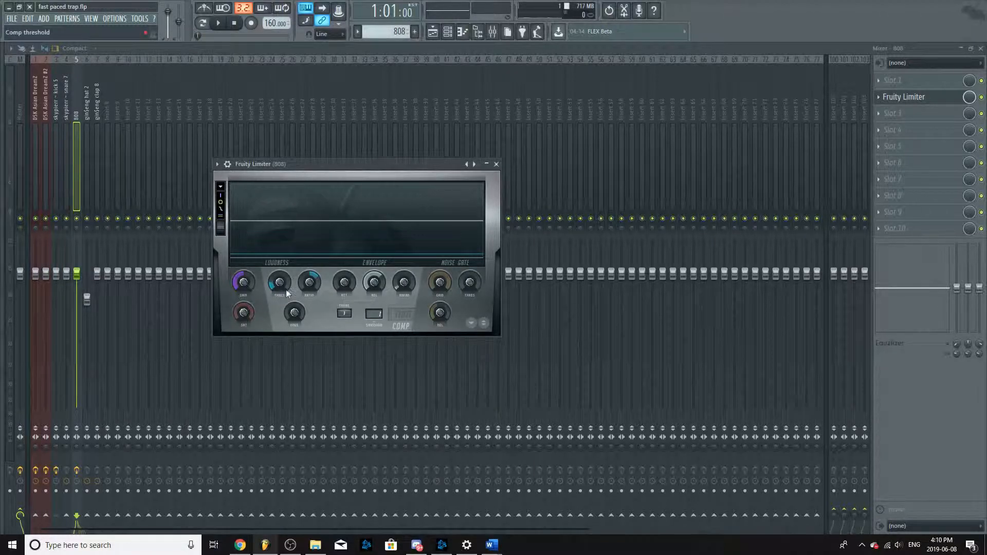
key(space)
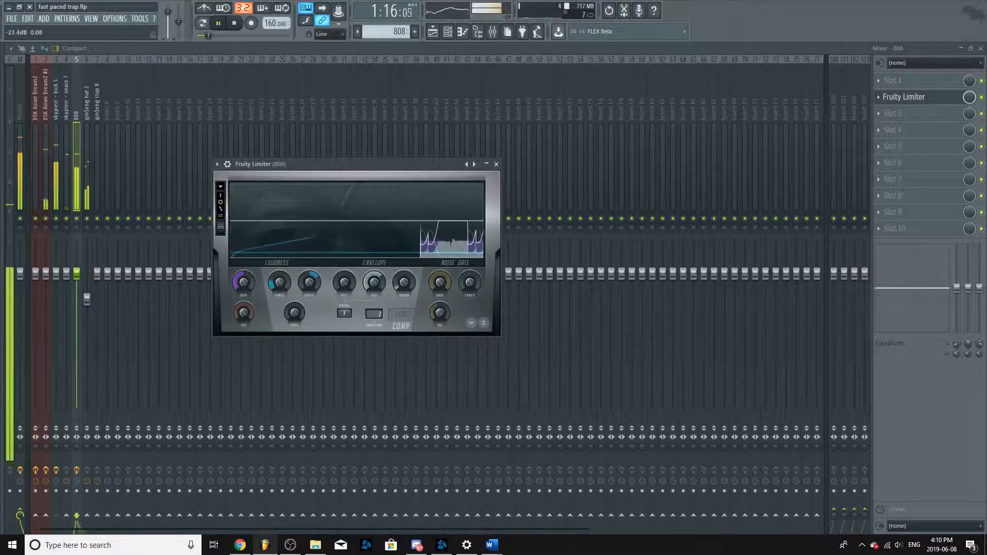
key(space)
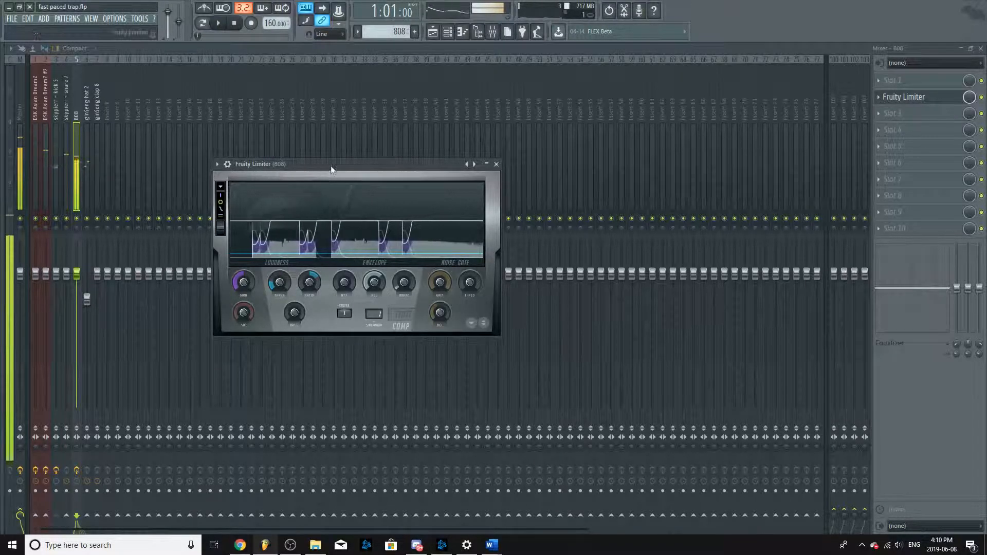
drag(331, 166, 322, 151)
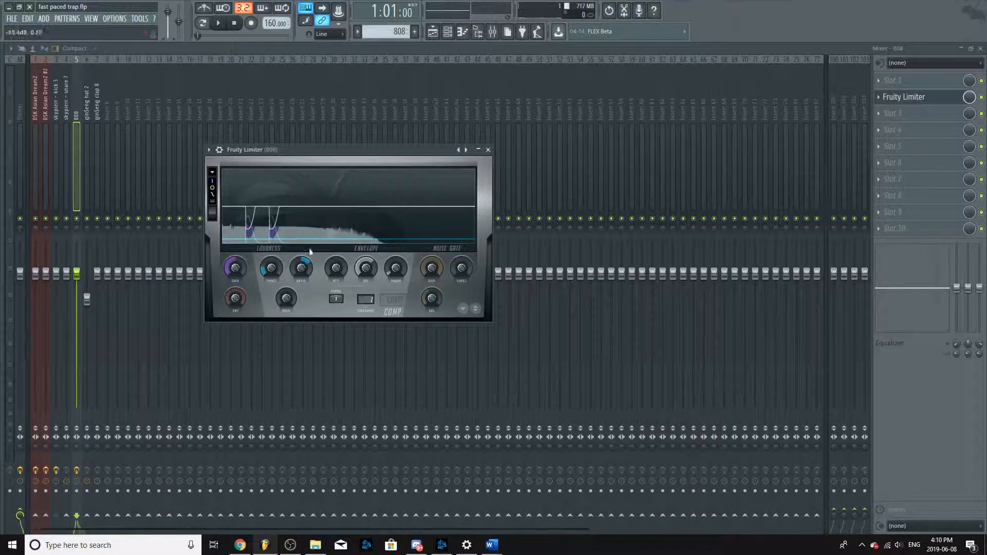
Step: Review the Fruity Limiter's loudness controls and replay the song to watch the 808's gain reduction
drag(310, 267, 271, 263)
drag(323, 149, 389, 183)
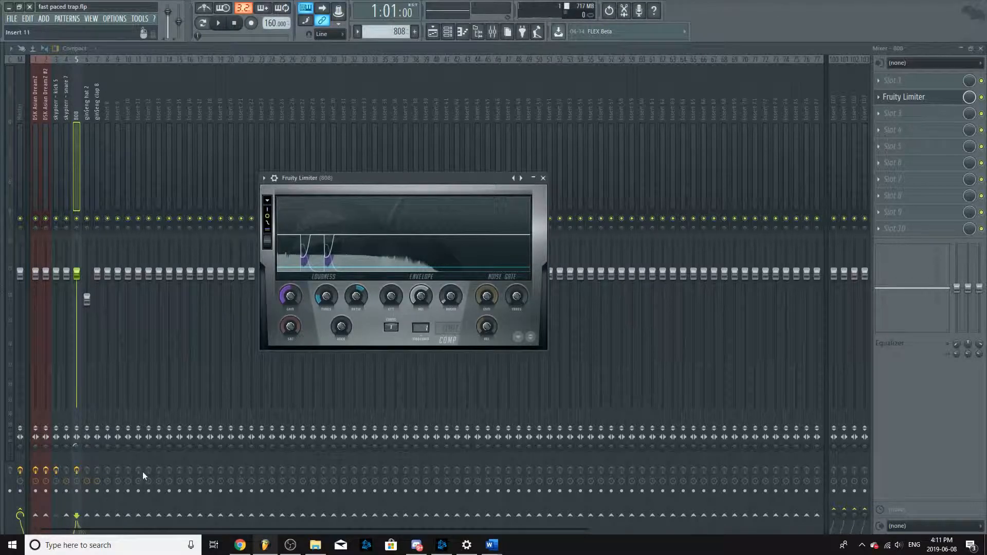
drag(419, 185, 402, 173)
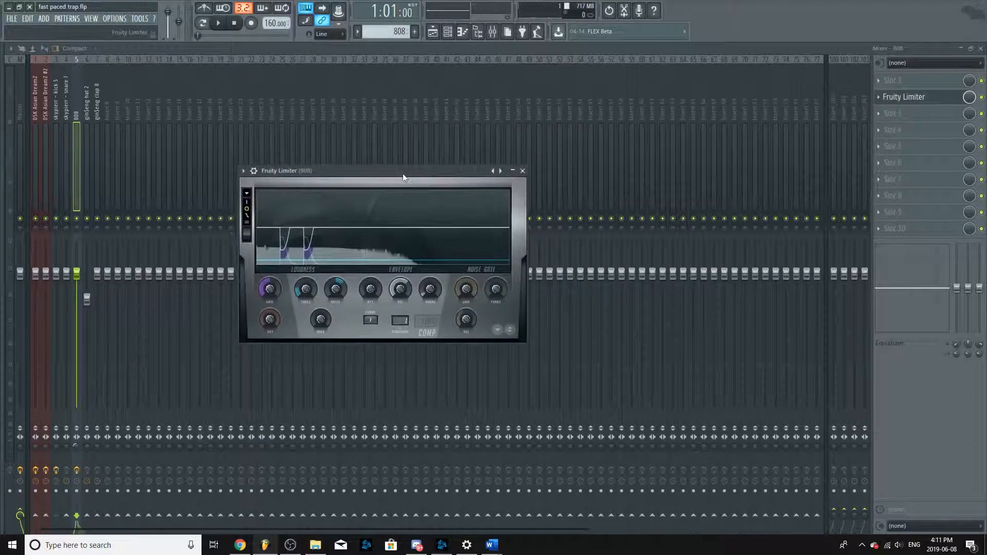
key(space)
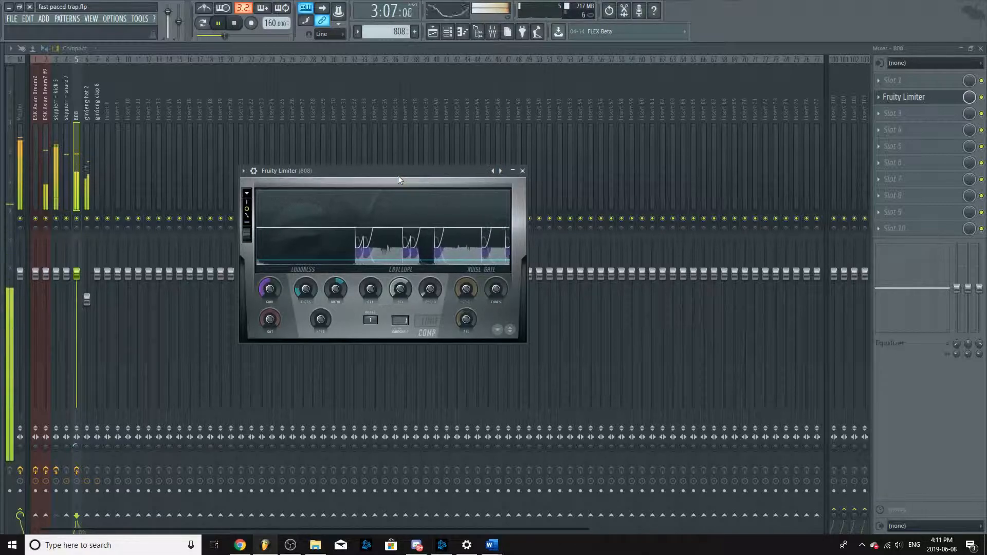
drag(399, 174, 404, 165)
key(space)
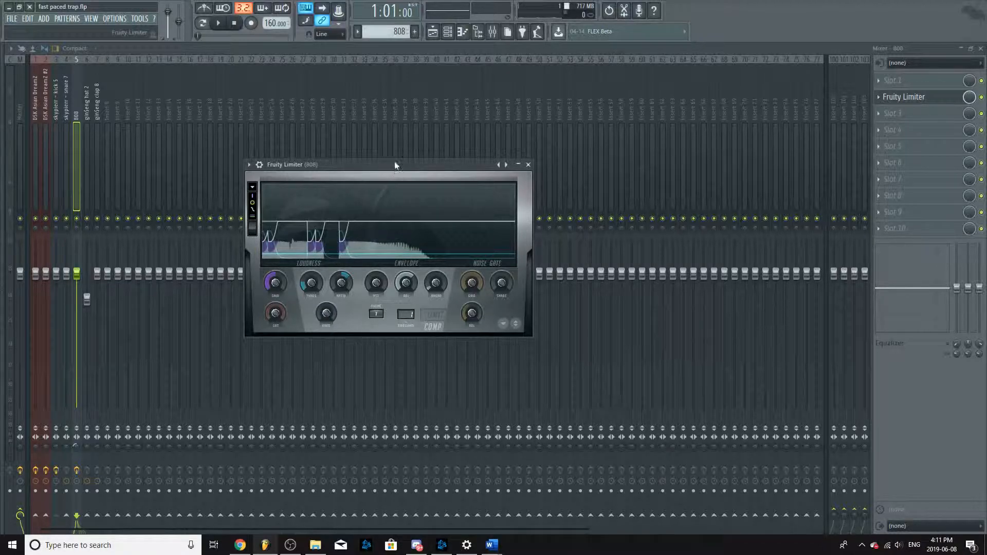
drag(395, 164, 406, 191)
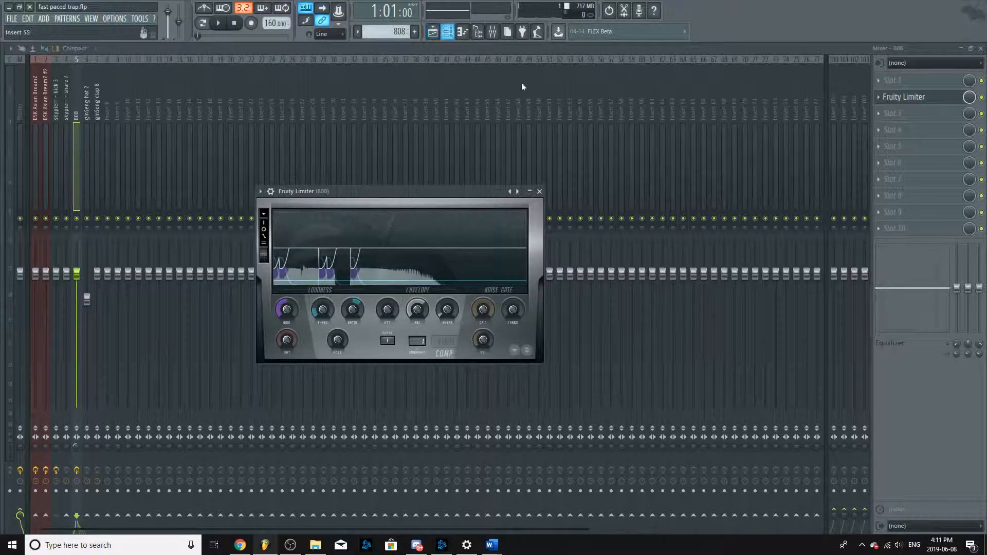
Step: Add a Fruity Compressor to slot 1 of the 808 mixer track and set its gain to 0.2 dB during playback
click(900, 81)
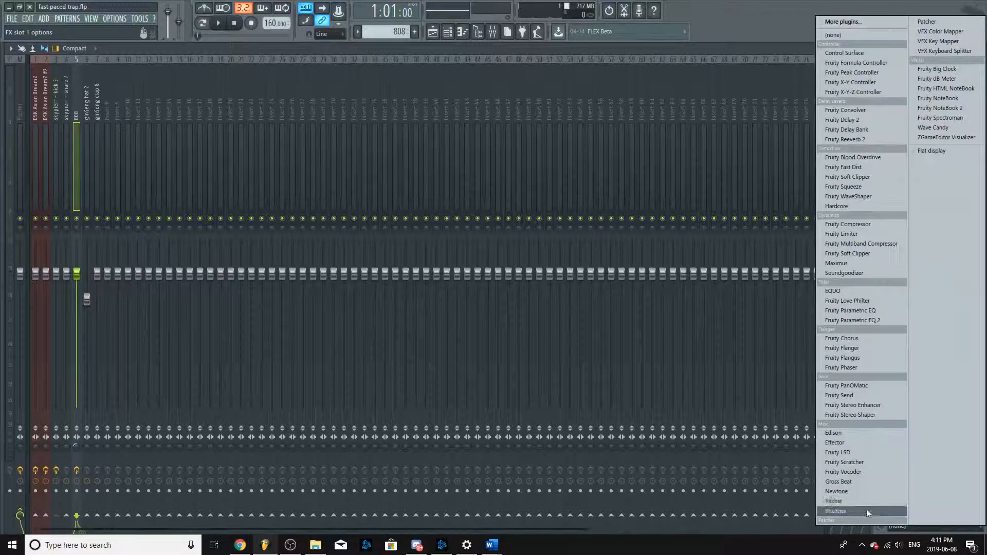
click(874, 223)
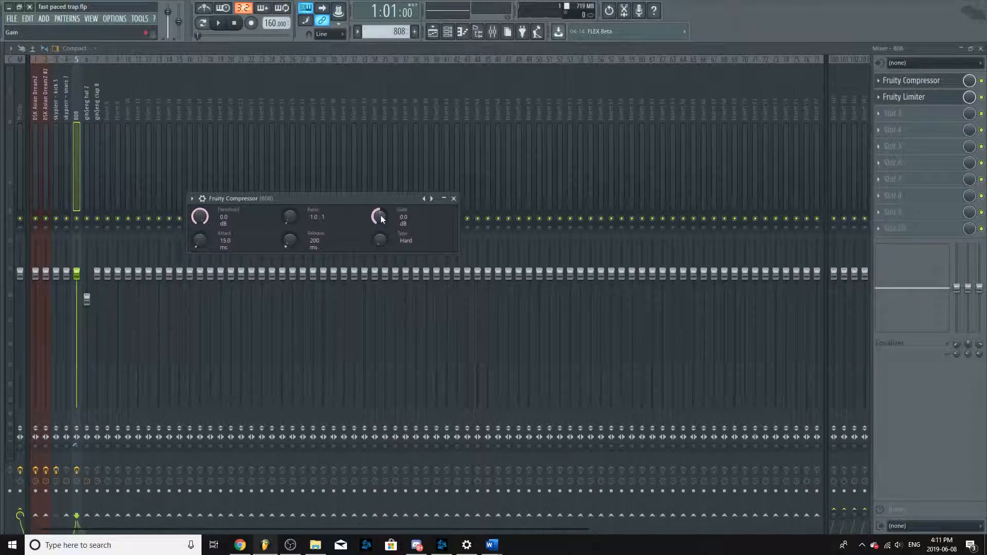
key(space)
drag(380, 215, 381, 235)
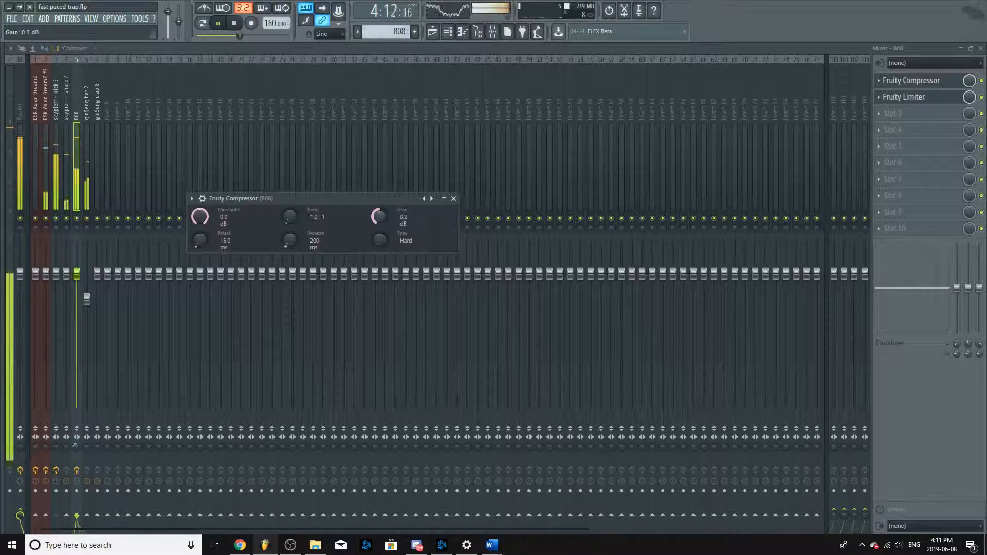
click(453, 199)
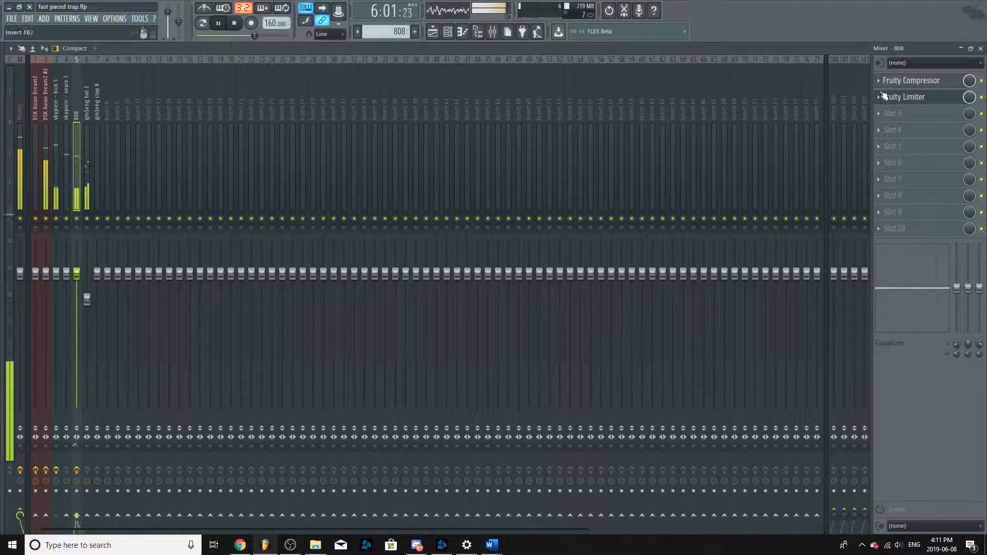
key(space)
Step: Replace the Fruity Compressor on the 808 mixer track with Fruity Fast Dist and audition the song
click(925, 81)
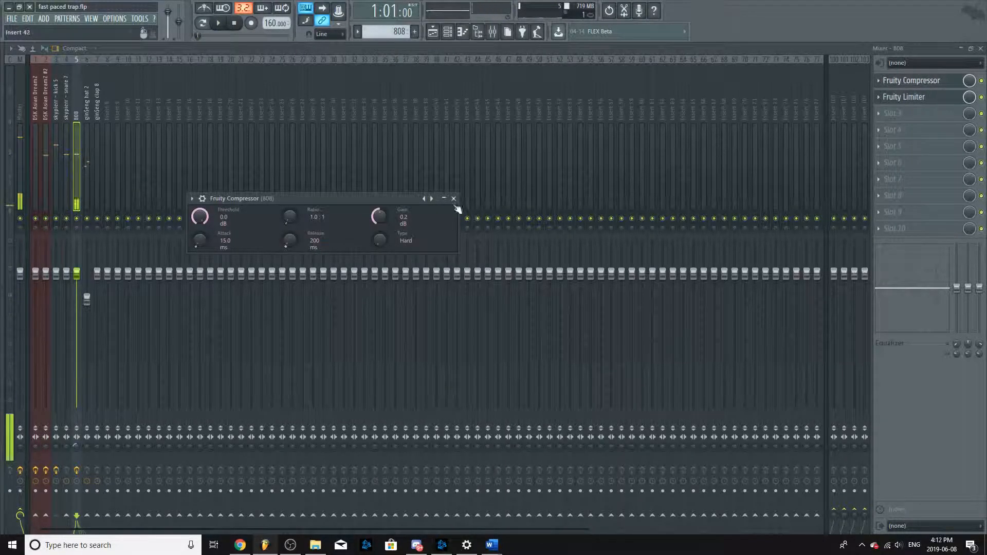
click(192, 199)
mouse_move(232, 212)
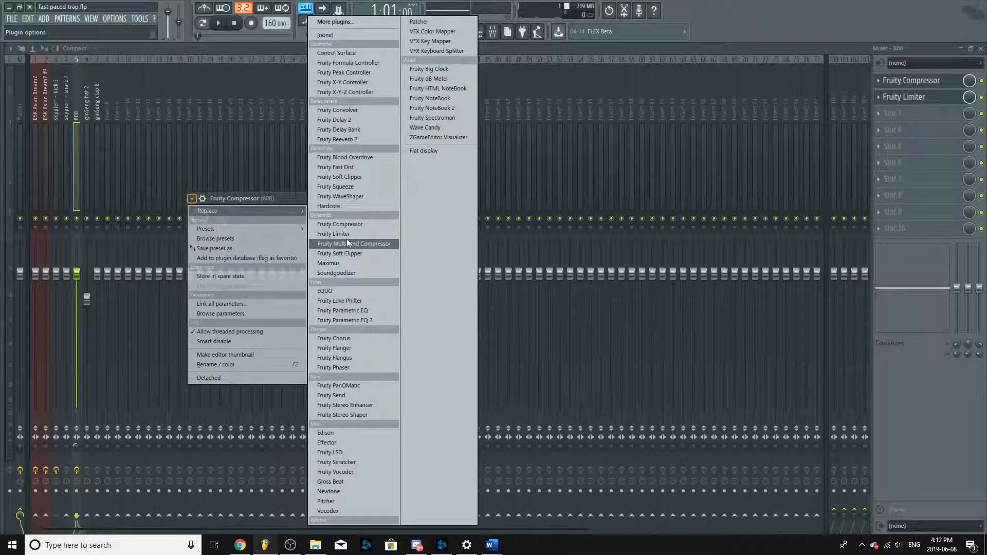
click(347, 166)
key(space)
drag(269, 200, 305, 234)
key(space)
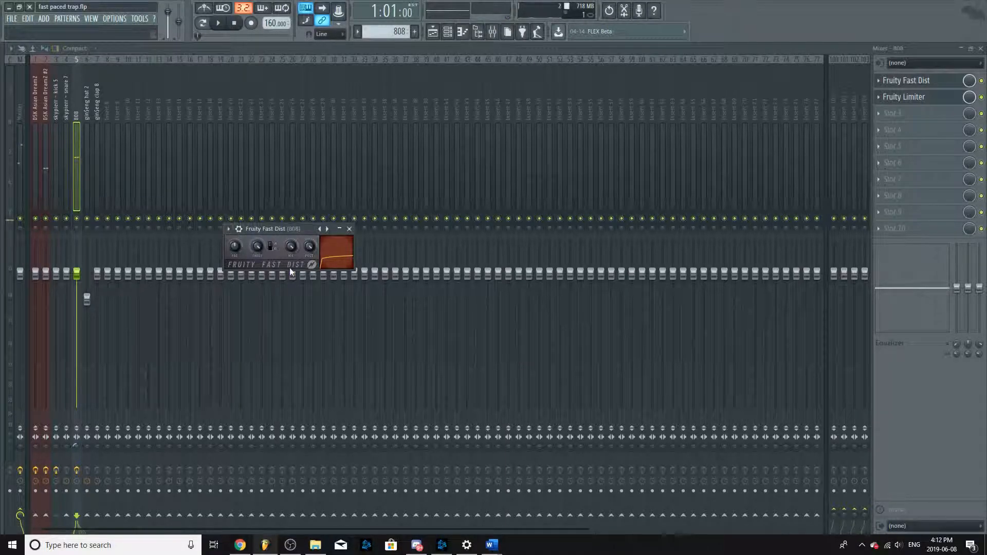
Step: Raise the Fruity Fast Dist threshold until its curve is a straight diagonal, auditioning the 808 during playback
drag(295, 231, 304, 231)
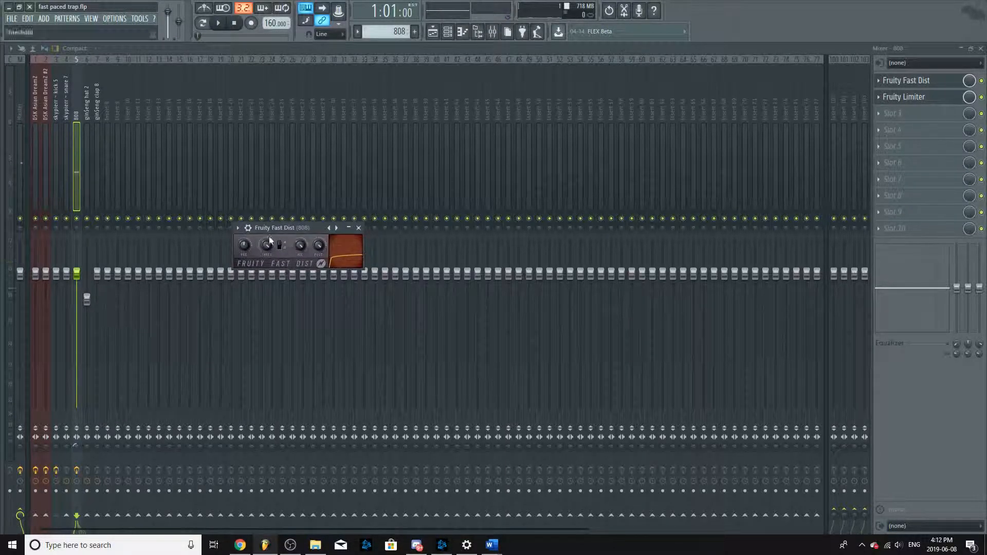
key(space)
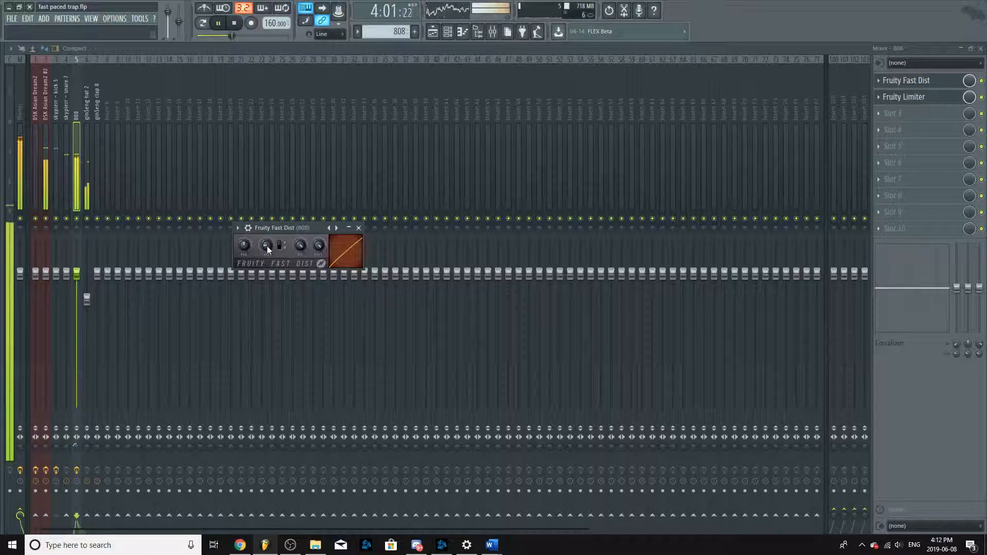
key(space)
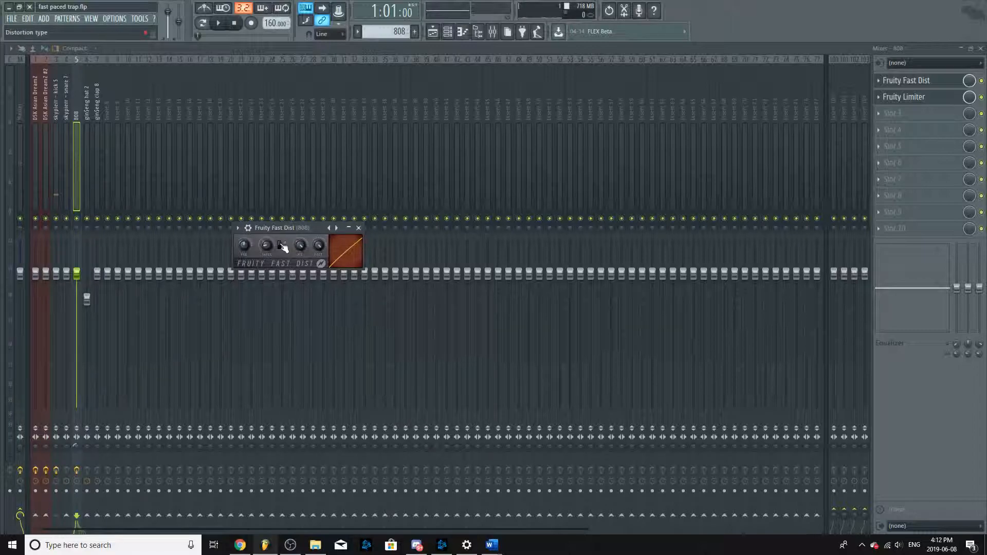
drag(303, 229, 362, 220)
key(space)
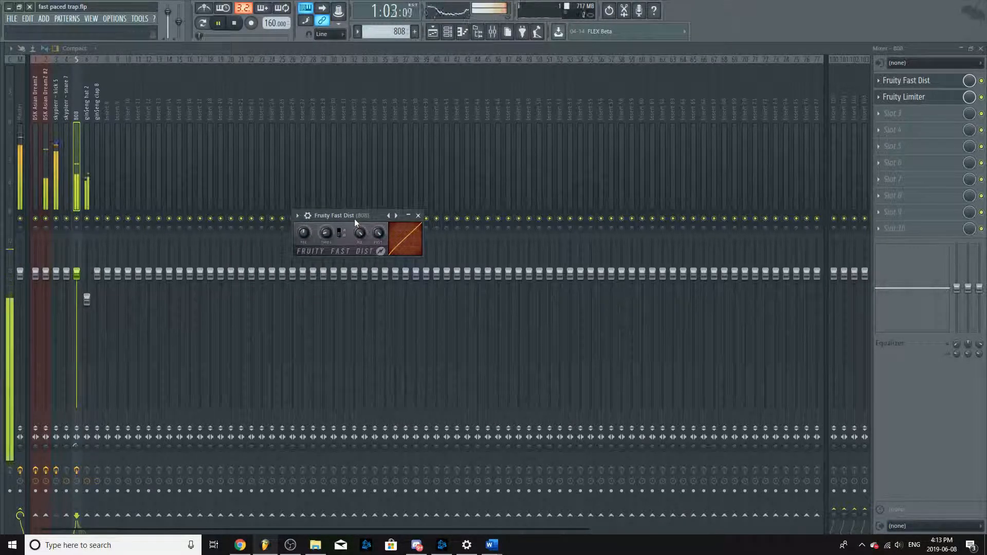
drag(366, 215, 463, 249)
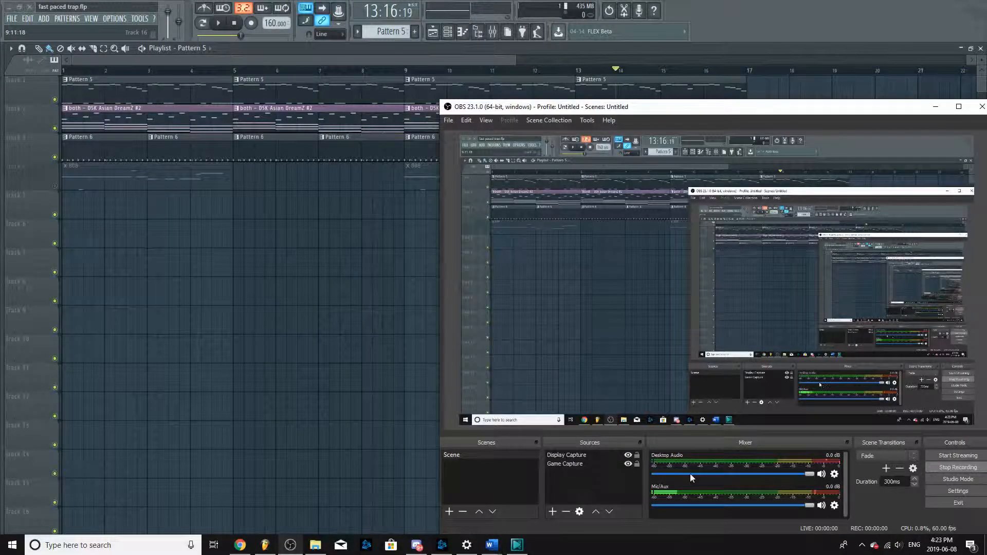
Step: Return to the FL Studio playlist, unmute the 808 clips on track 4 and play the song from the start
click(267, 251)
right_click(305, 262)
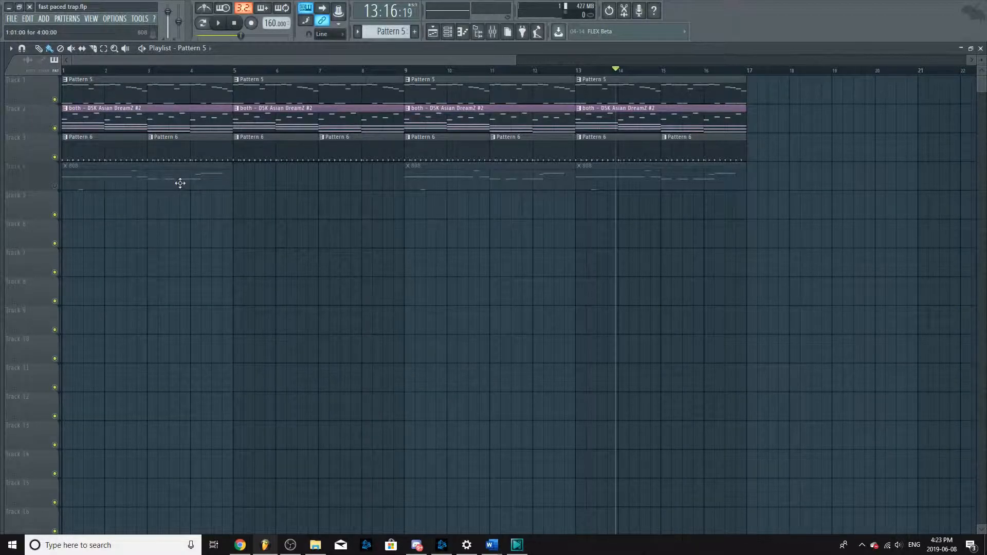
click(54, 185)
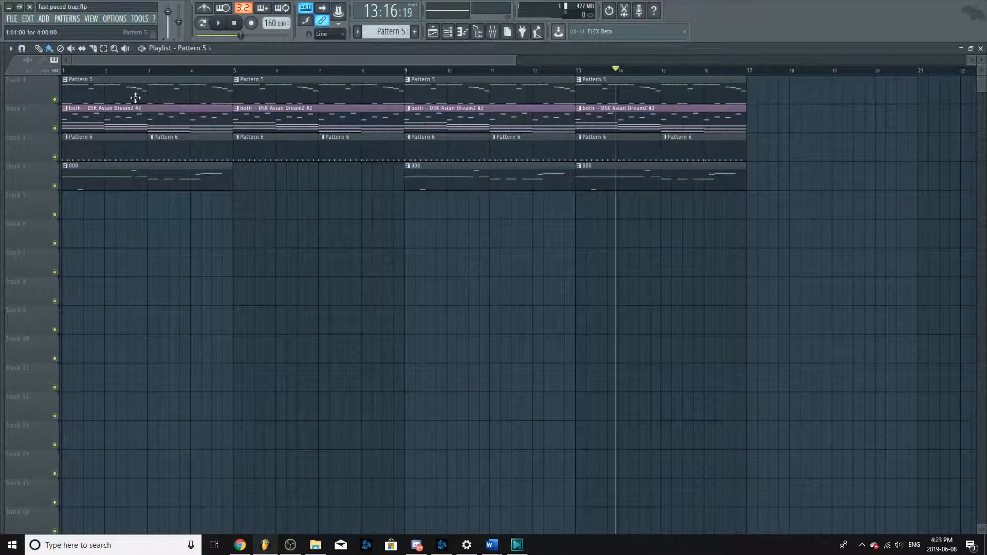
drag(146, 71, 64, 71)
key(space)
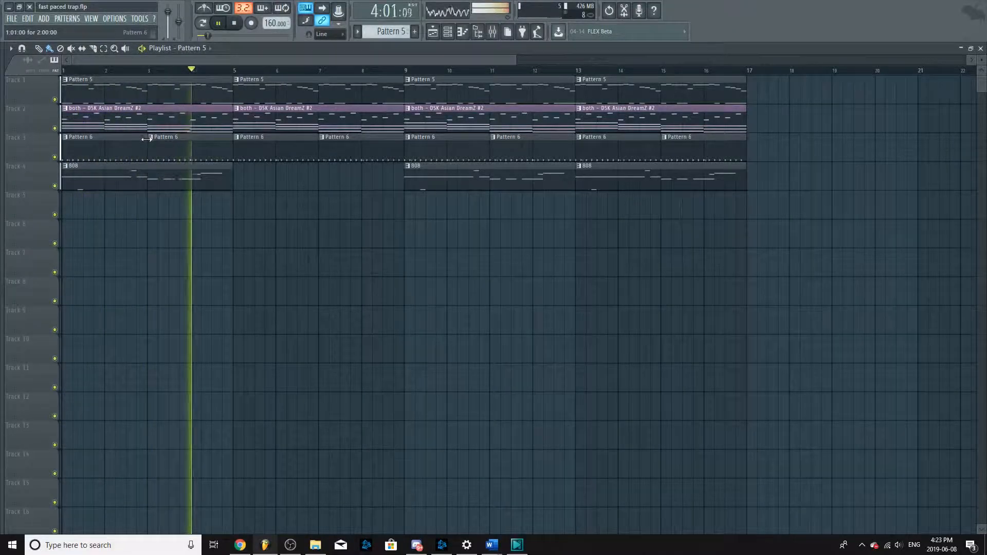
key(space)
Step: Transpose all notes of the 808 pattern up three semitones in the piano roll
double_click(146, 175)
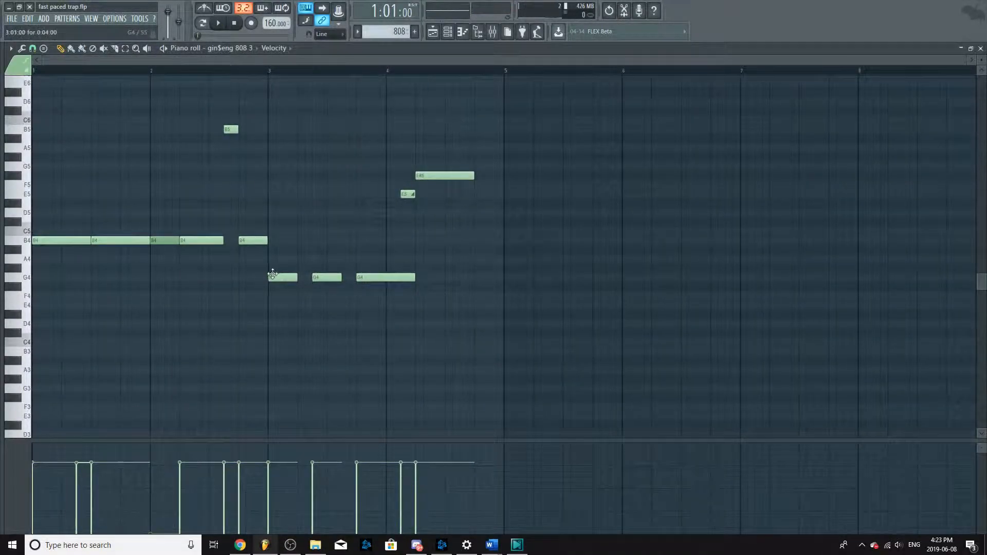
click(28, 281)
key(ctrl+a)
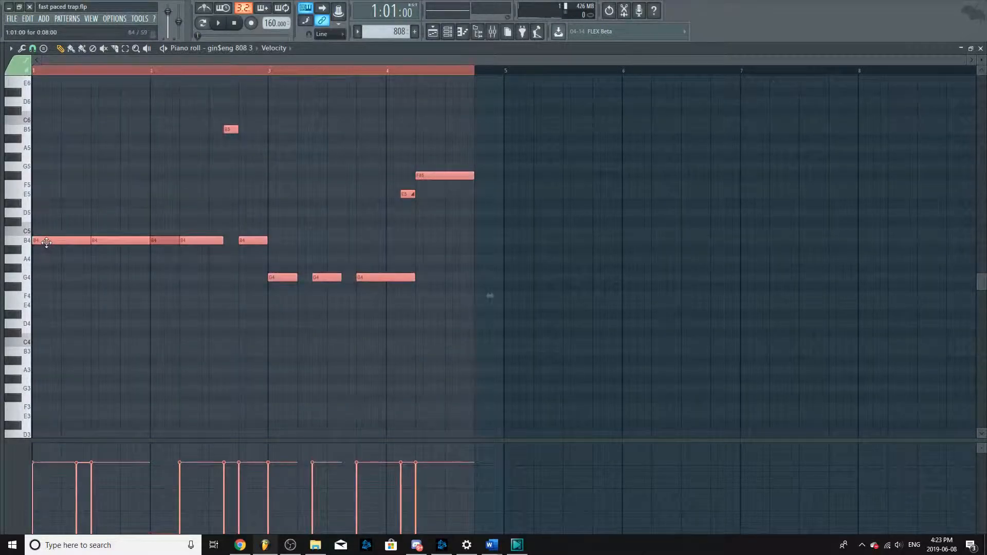
drag(48, 233, 49, 211)
key(Escape)
Step: Transpose all DSK Asian DreamZ #2 notes in the "both" pattern up three semitones
click(223, 115)
double_click(224, 116)
scroll(190, 169, up, 3)
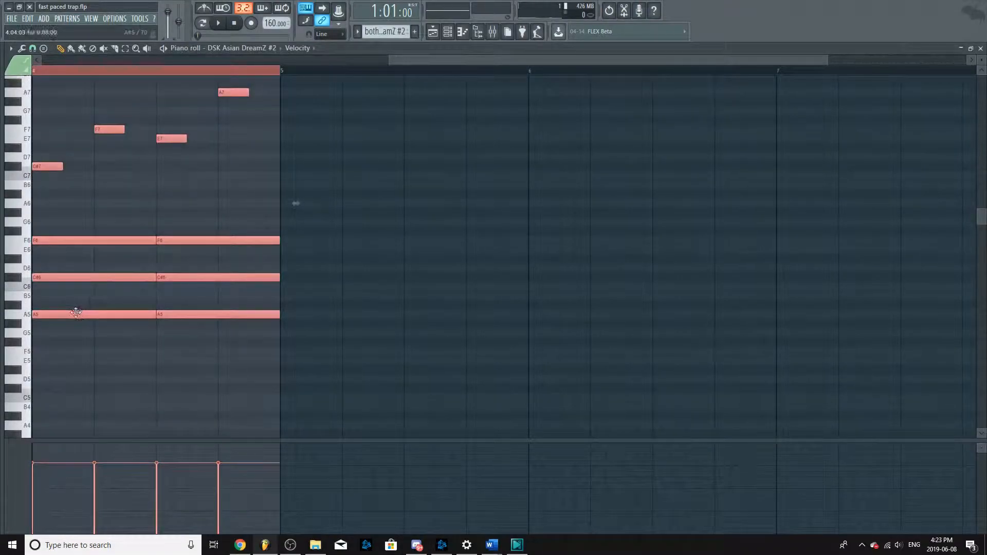
scroll(111, 272, up, 4)
scroll(121, 272, down, 3)
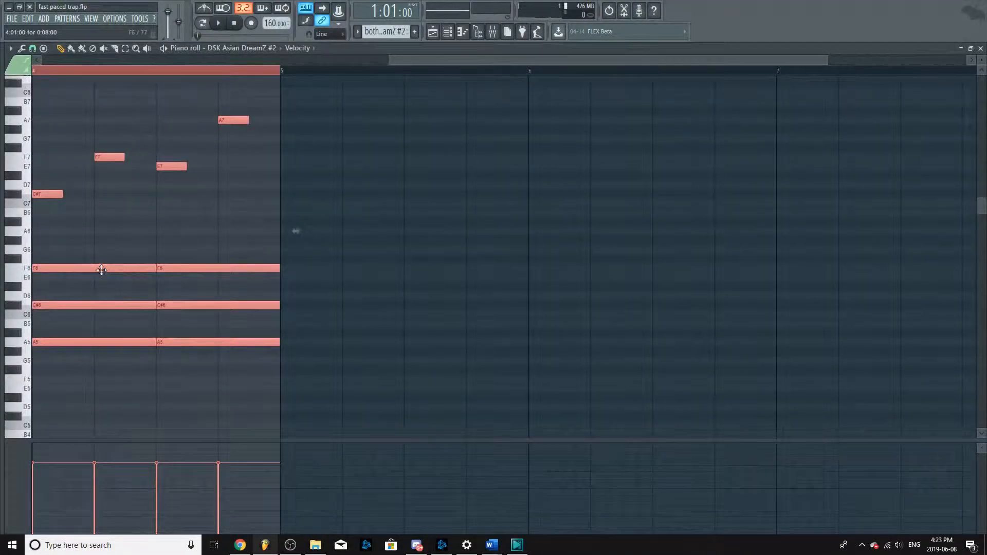
drag(99, 263, 98, 240)
key(Escape)
Step: Try raising the DSK Asian DreamZ #2 notes by another three semitones
right_click(475, 367)
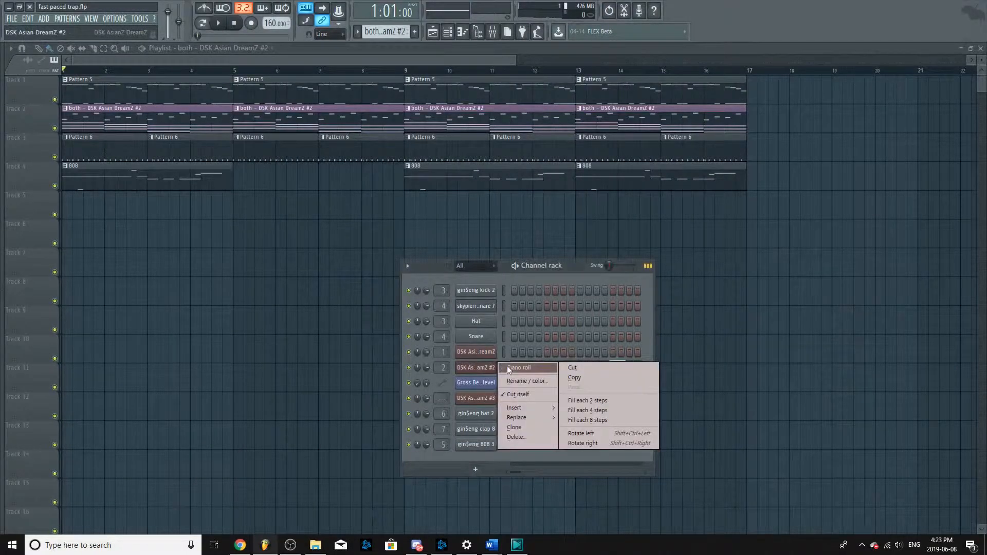
click(514, 370)
key(ctrl+a)
drag(62, 203, 65, 175)
key(Escape)
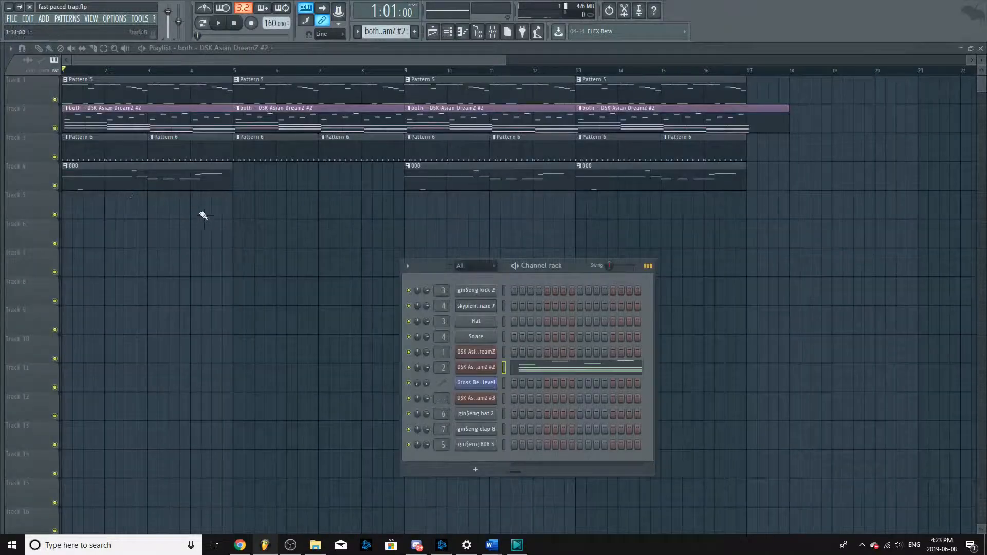
Step: Move the DSK Asian DreamZ #2 notes back down three semitones while the pattern plays
right_click(476, 368)
click(514, 368)
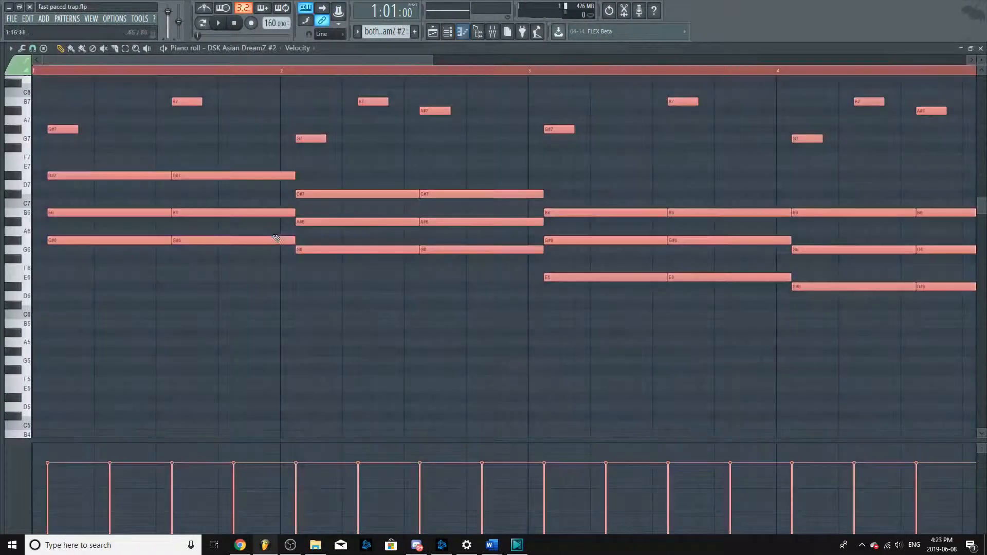
key(space)
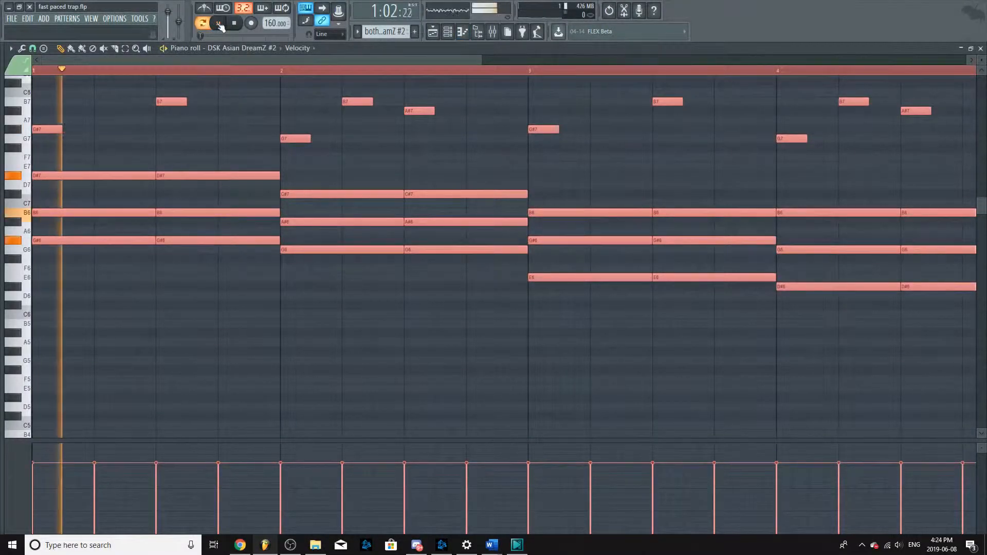
drag(138, 176, 137, 203)
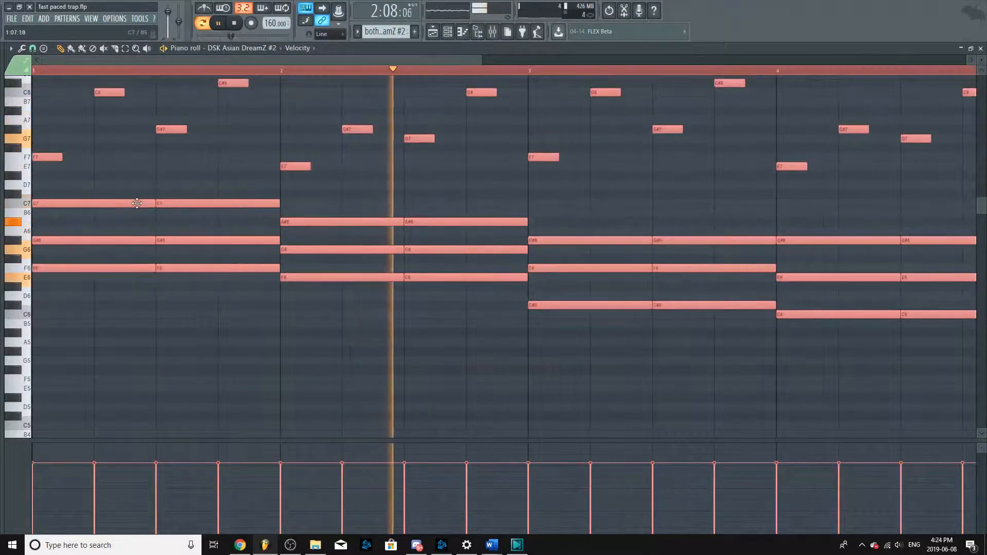
key(Escape)
Step: Open Pattern 5's DSK Asian DreamZ #3 melody in the piano roll
double_click(156, 90)
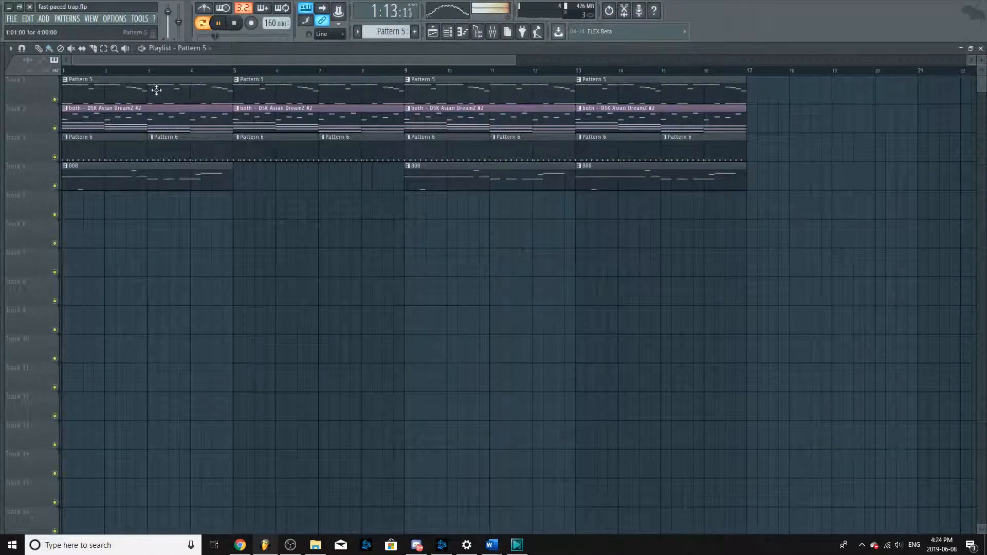
right_click(192, 92)
scroll(188, 247, down, 9)
key(Escape)
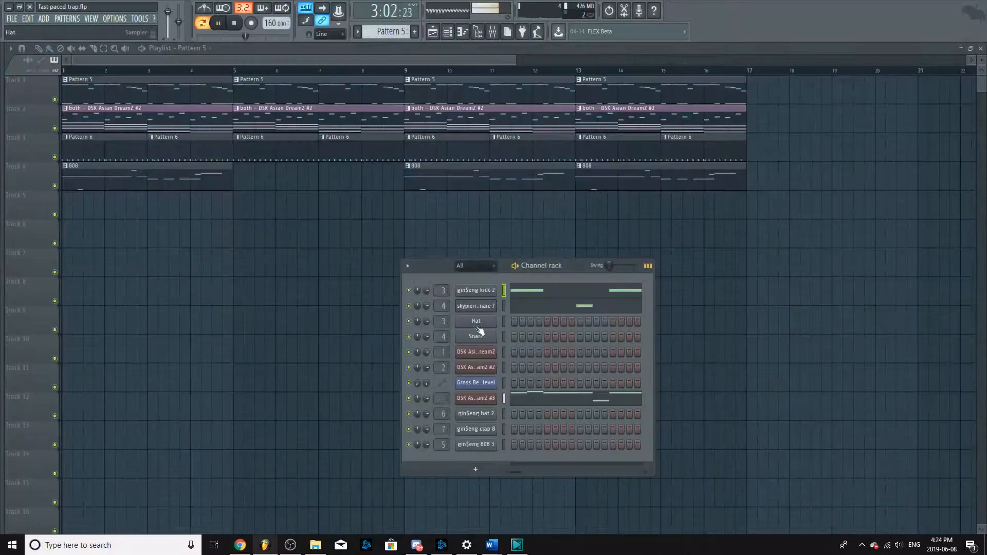
right_click(490, 397)
click(523, 399)
scroll(288, 331, down, 6)
scroll(295, 316, up, 9)
Step: Transpose all DSK Asian DreamZ #3 notes up three semitones and play the song from the start
key(ctrl+a)
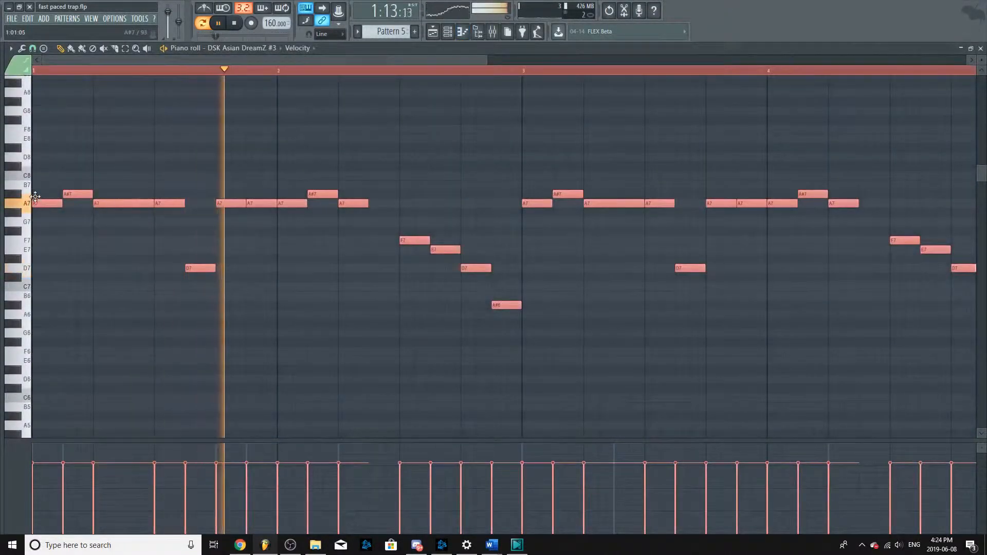
key(Up)
key(Up)
key(Up)
key(Escape)
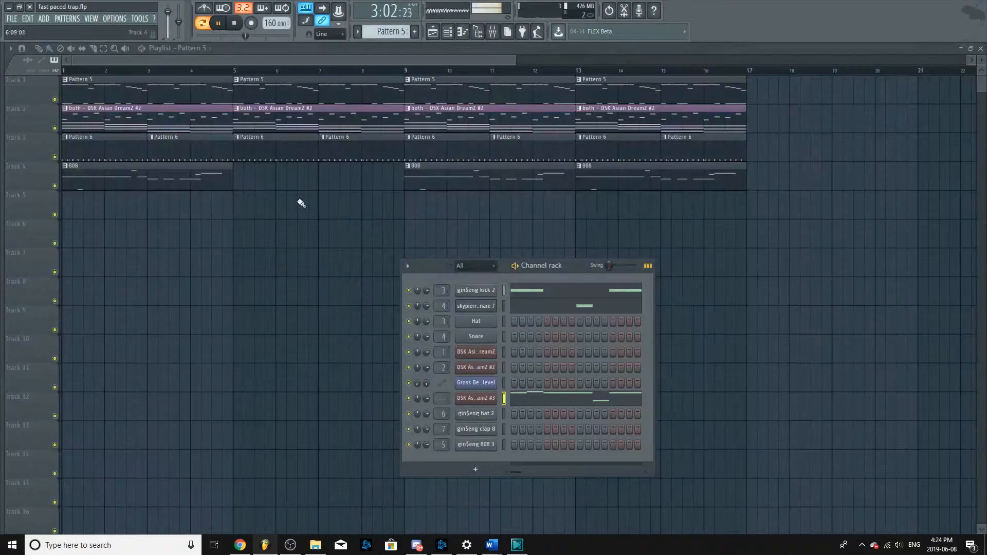
click(63, 71)
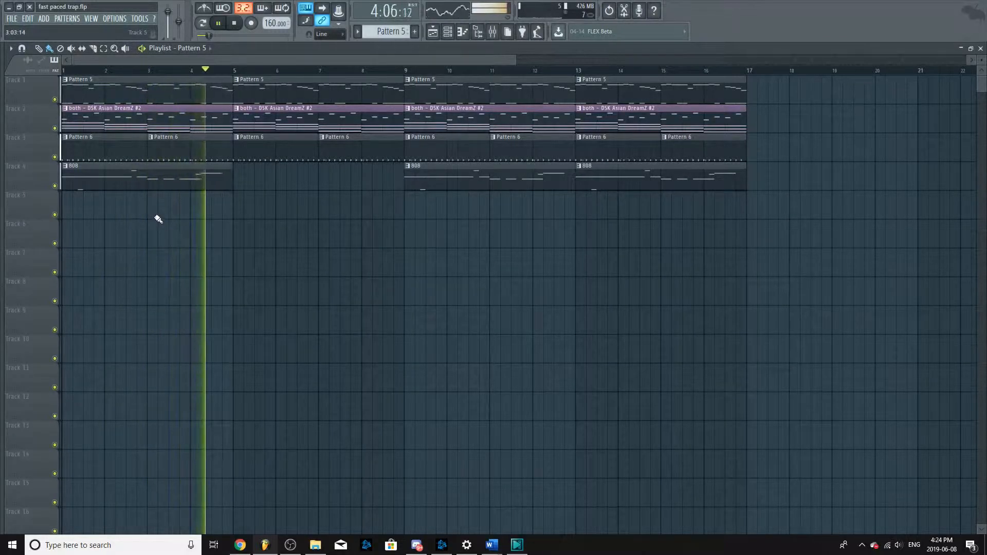
key(space)
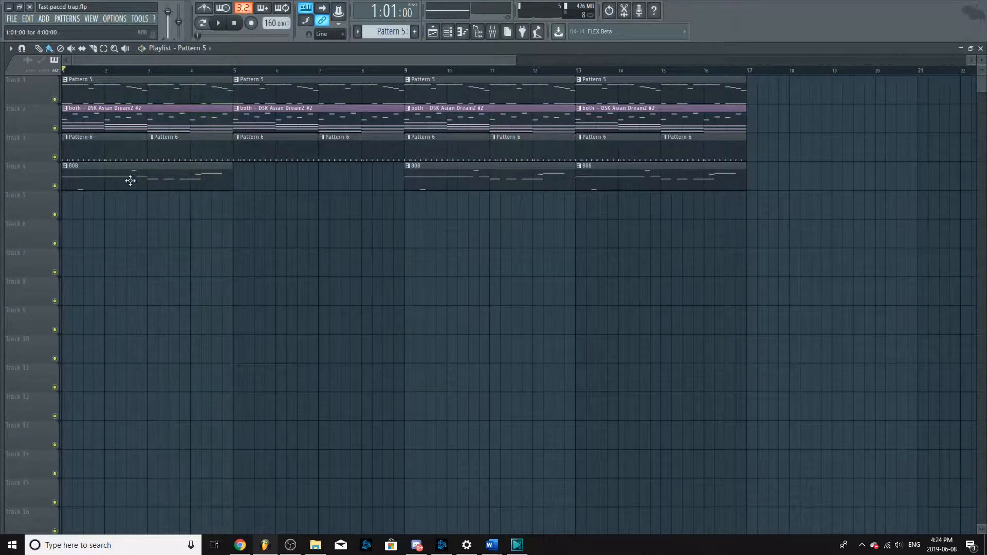
Step: Transpose all 808 pattern notes up a further two semitones
double_click(157, 183)
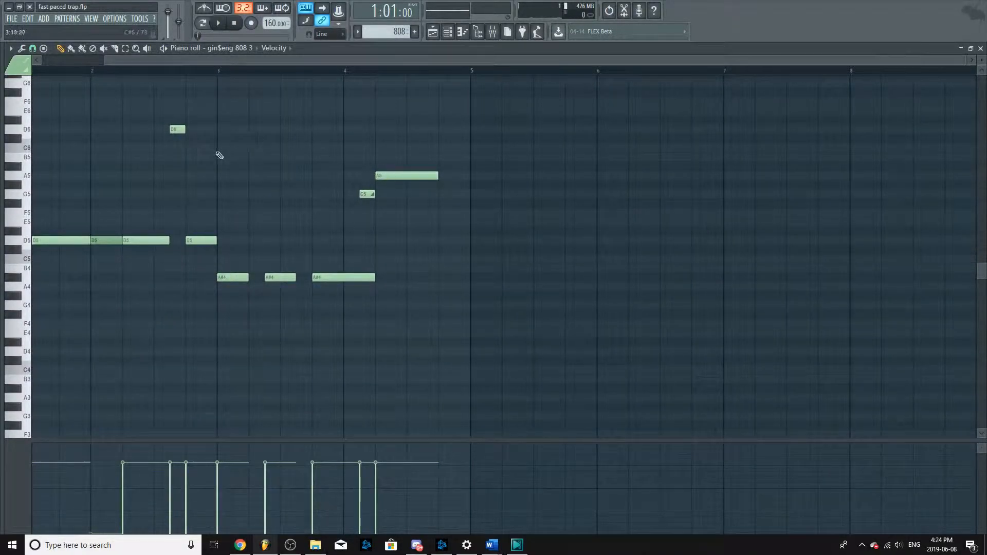
key(ctrl+a)
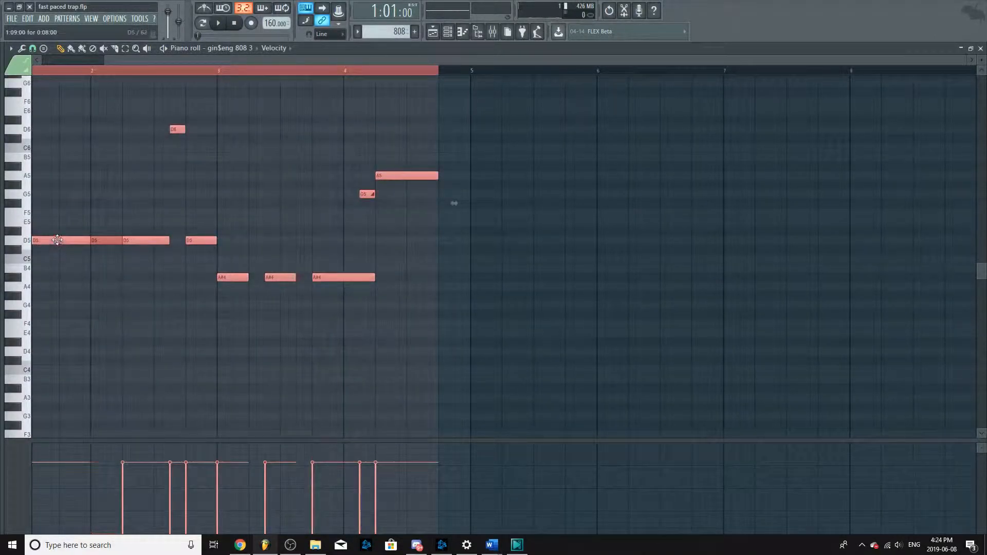
drag(57, 240, 53, 218)
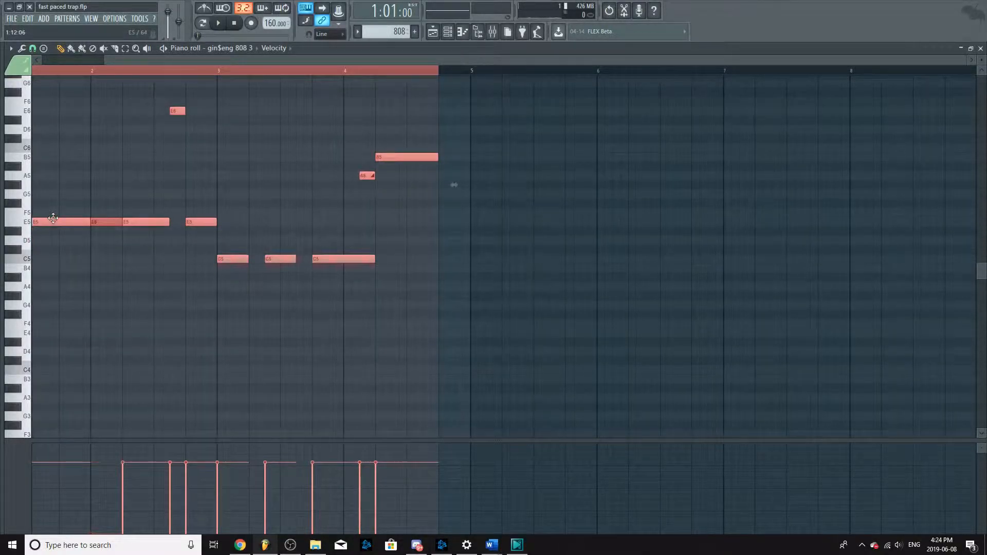
key(Escape)
Step: Transpose all DSK Asian DreamZ #2 notes in the "both" pattern up another two semitones
click(175, 126)
double_click(175, 126)
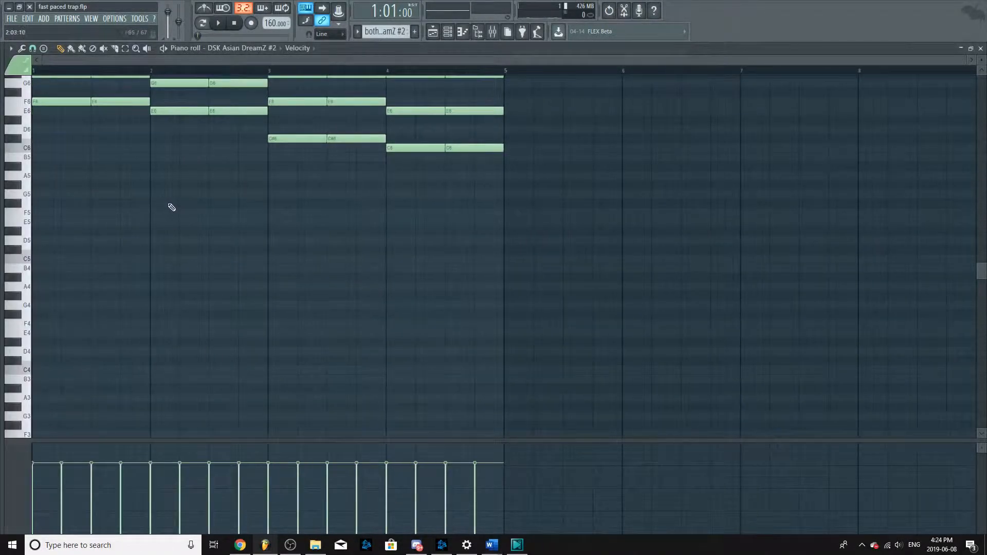
key(ctrl+a)
drag(282, 132, 282, 117)
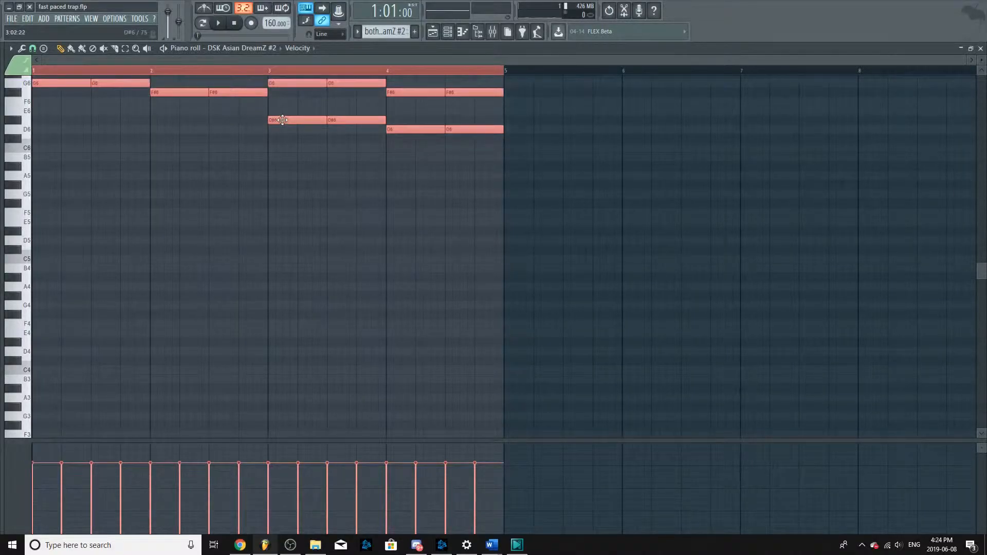
key(Escape)
Step: Transpose Pattern 5's DSK Asian DreamZ #3 melody up another two semitones and play the song
click(259, 90)
double_click(258, 90)
key(Escape)
right_click(490, 398)
click(521, 399)
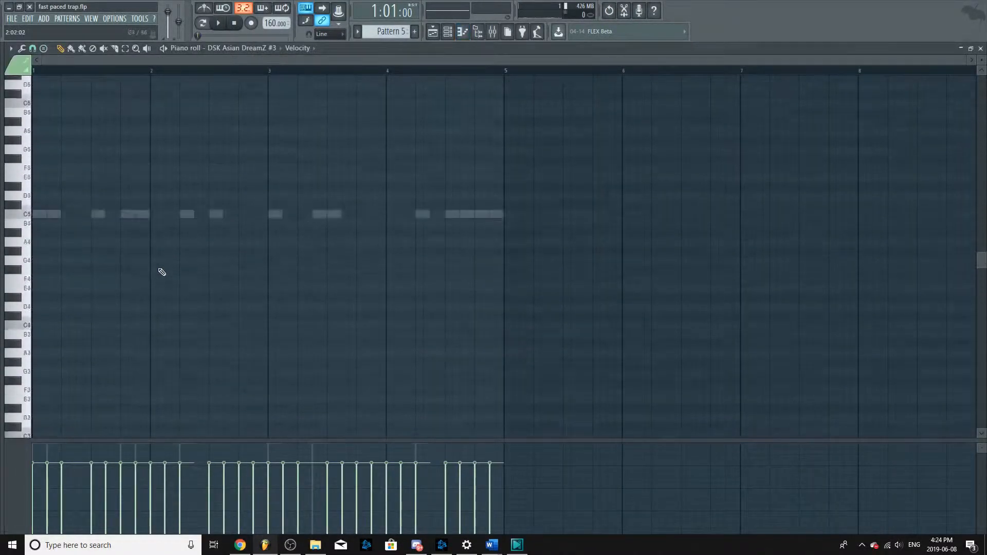
key(ctrl+a)
drag(71, 204, 71, 183)
key(Escape)
key(Escape)
key(space)
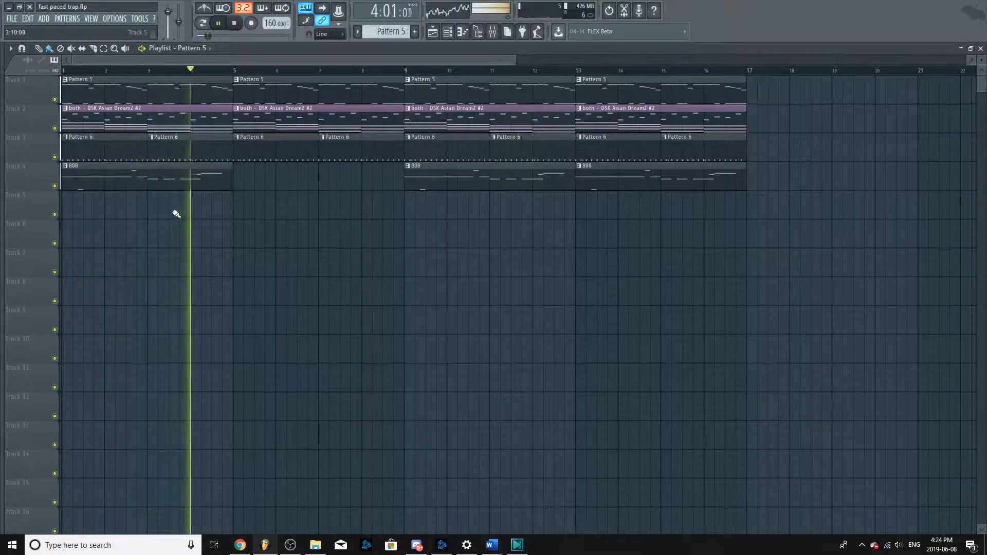
key(space)
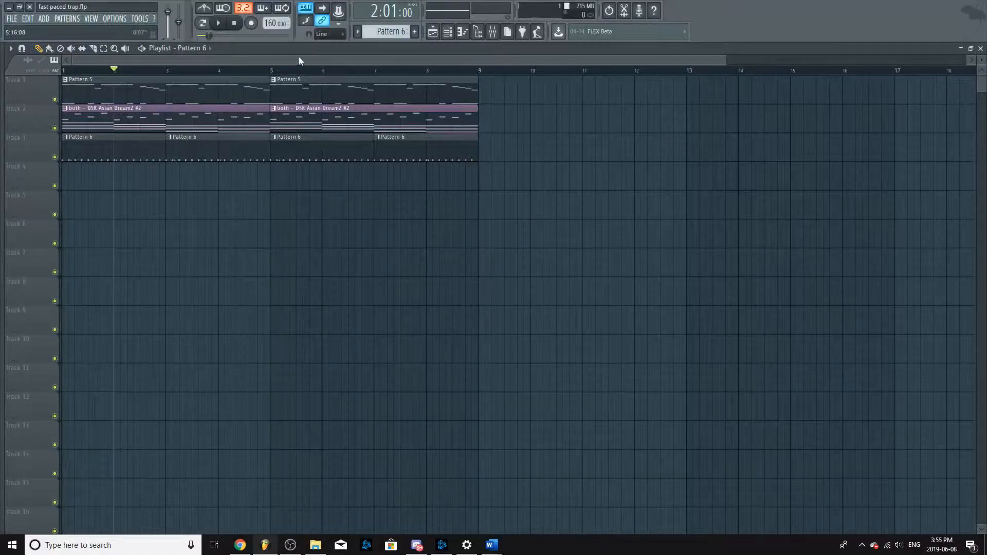
Step: Move the playlist's playhead back to the start of the song
drag(299, 60, 218, 74)
mouse_move(118, 68)
mouse_down()
mouse_move(79, 73)
mouse_move(257, 77)
mouse_move(3, 61)
mouse_up()
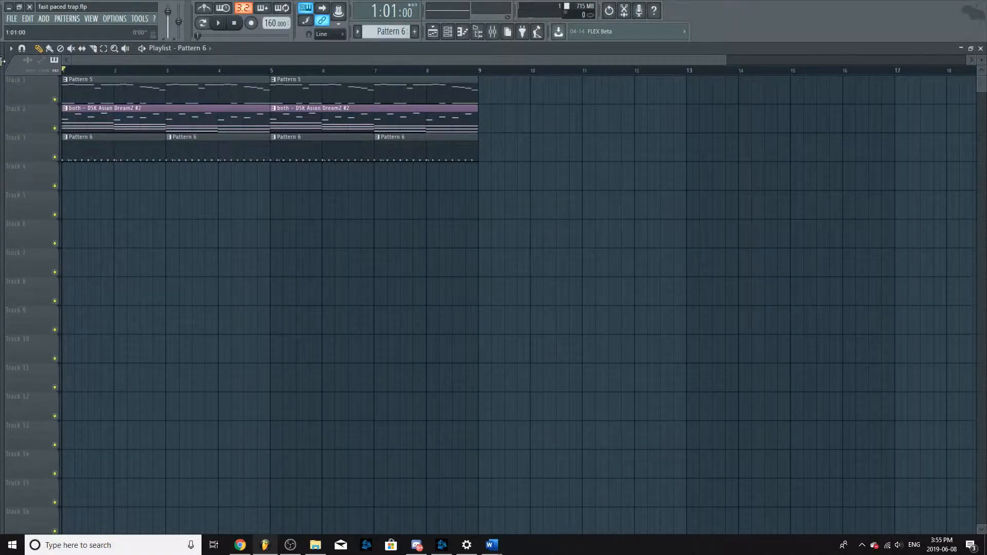
Step: Play the transposed song arrangement from the start through its final bar, and stop playback
click(216, 26)
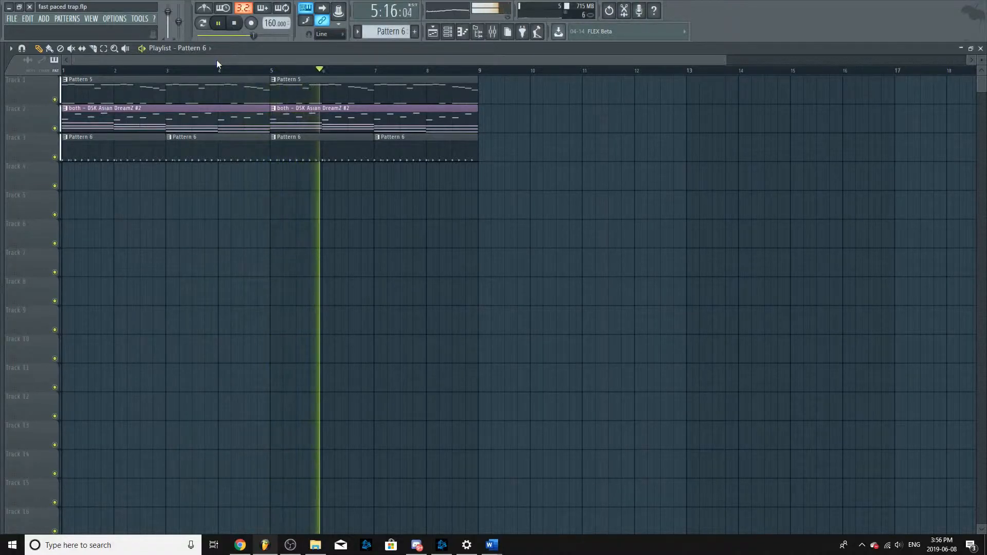
drag(217, 60, 103, 38)
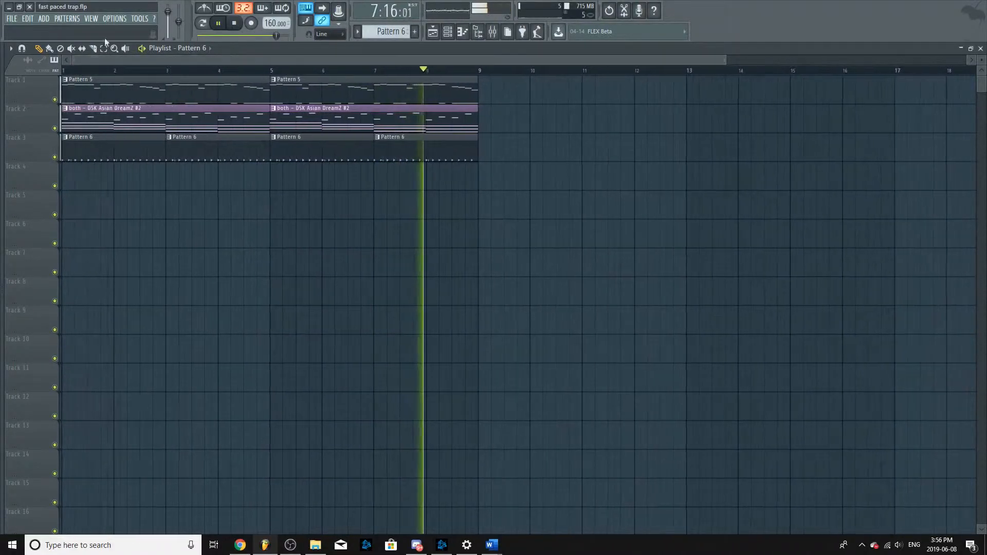
click(220, 25)
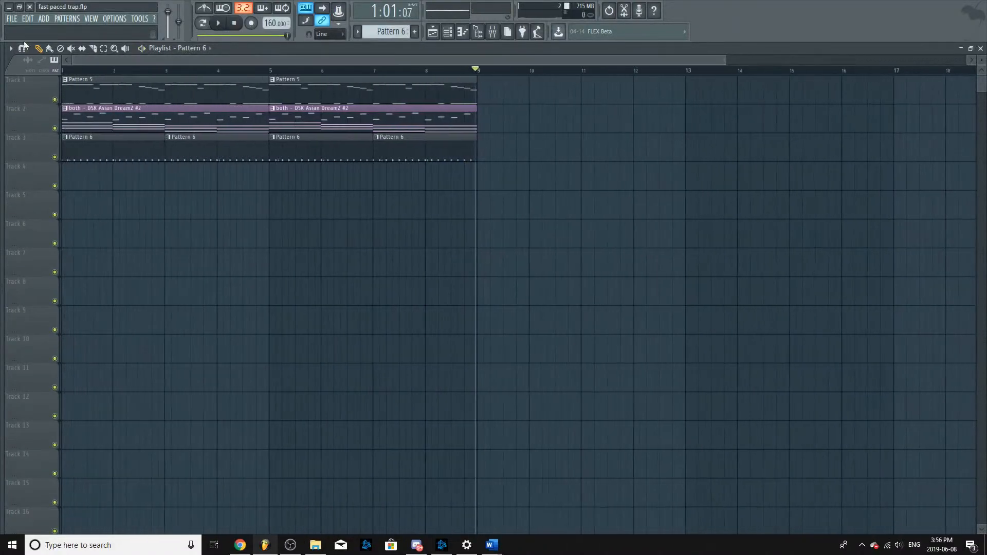
double_click(33, 92)
click(433, 34)
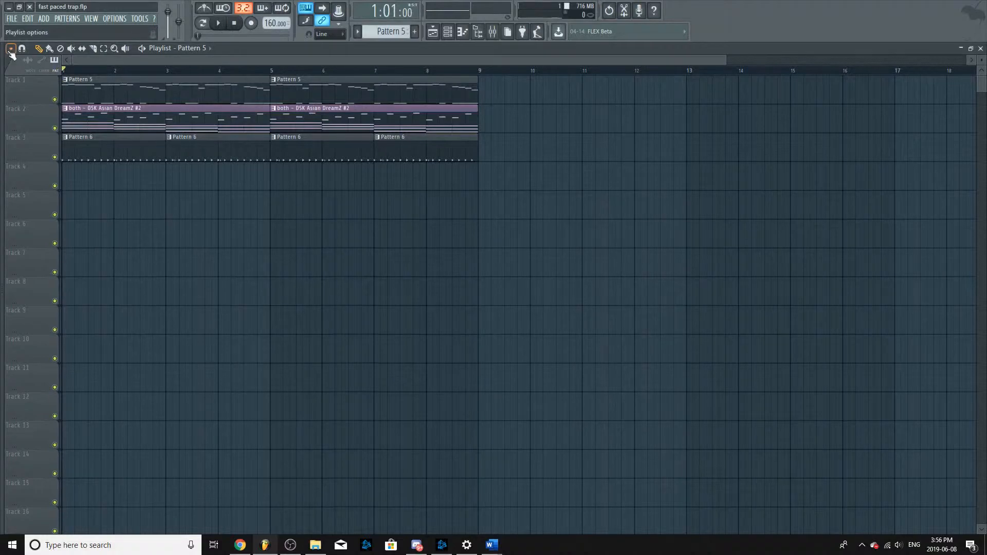
click(153, 72)
mouse_move(154, 76)
mouse_down()
mouse_move(64, 77)
mouse_move(166, 72)
mouse_move(220, 82)
mouse_up()
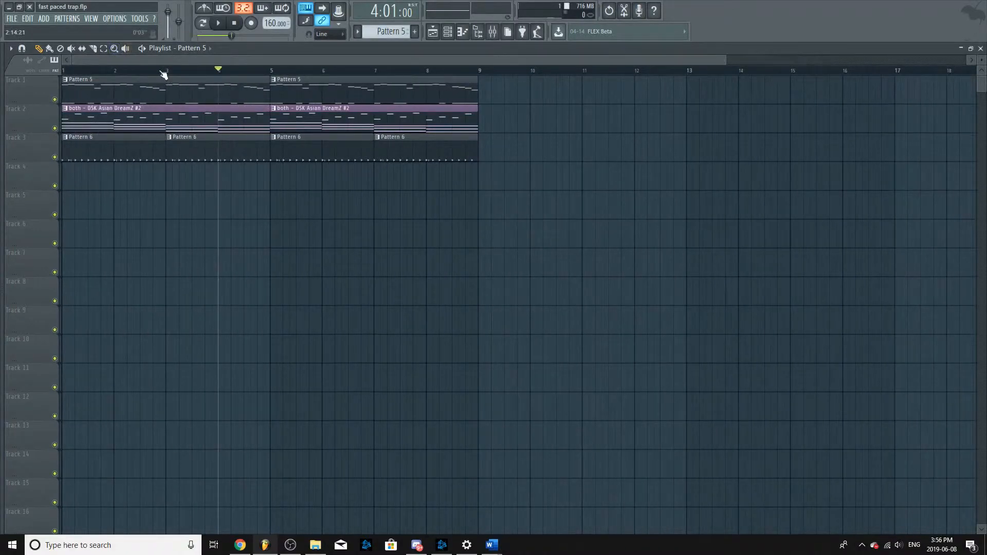
drag(177, 60, 93, 61)
drag(726, 61, 868, 58)
drag(193, 71, 64, 72)
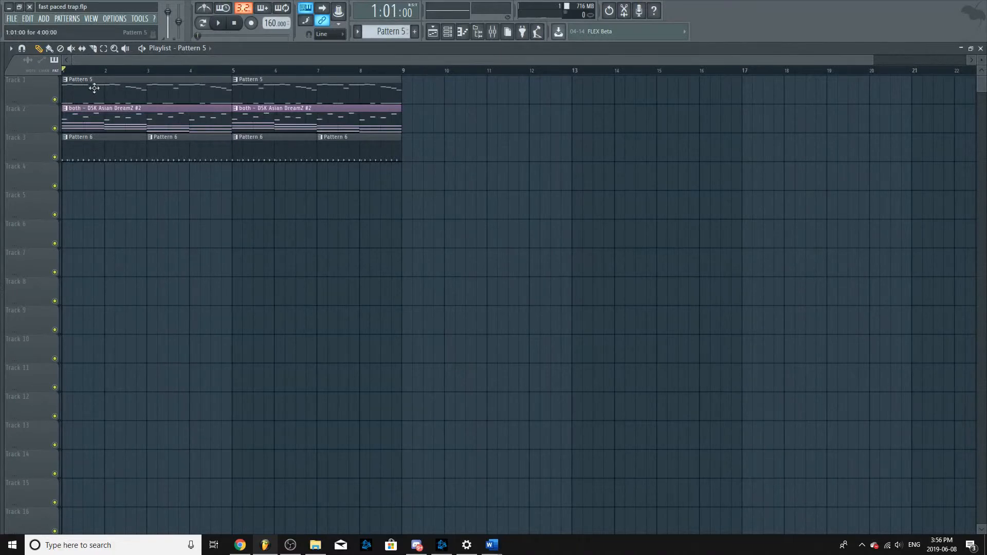